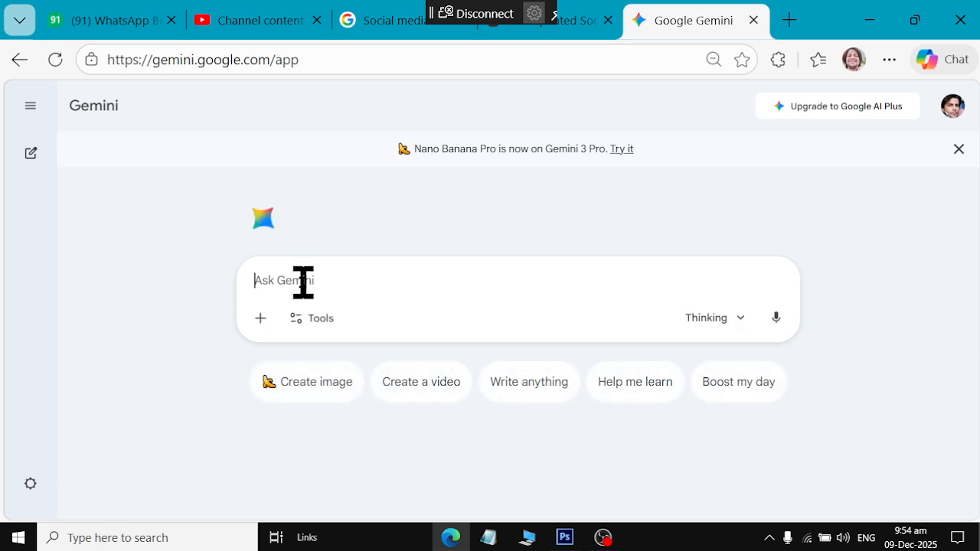
Switch the Gemini prompt to Create image mode
{"action": "left_click", "coordinate": [307, 386]}
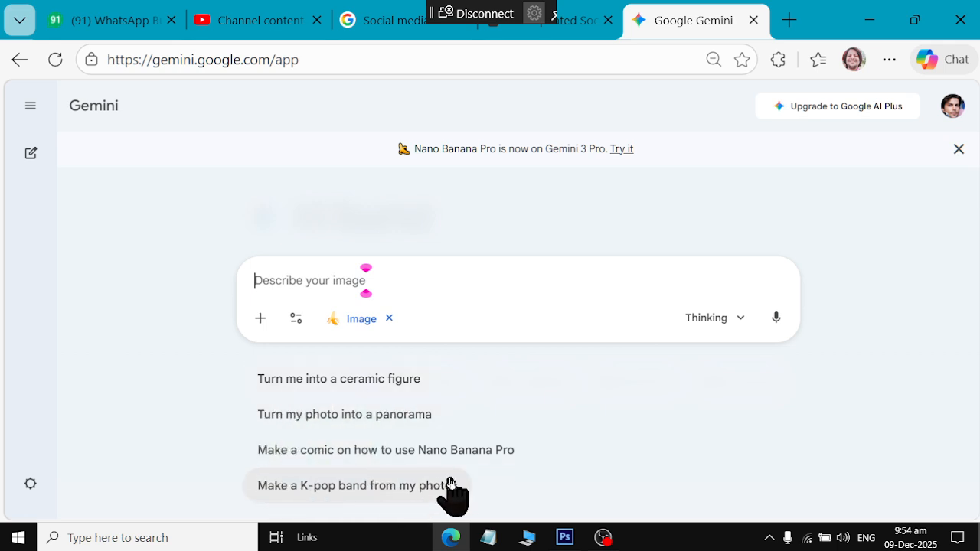
Start a new Edge tab with 'meta' typed, then discard it
{"action": "left_click", "coordinate": [789, 20]}
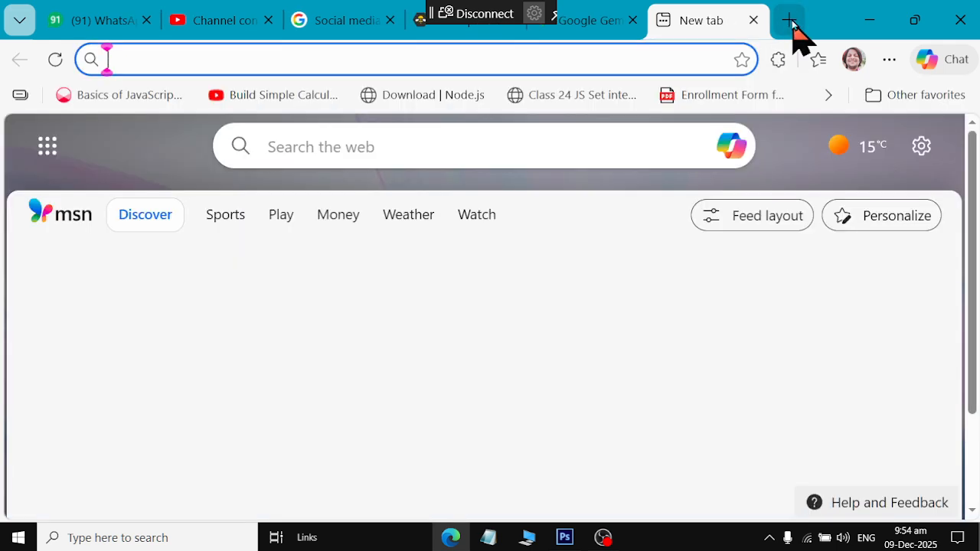
{"action": "type", "text": "meta"}
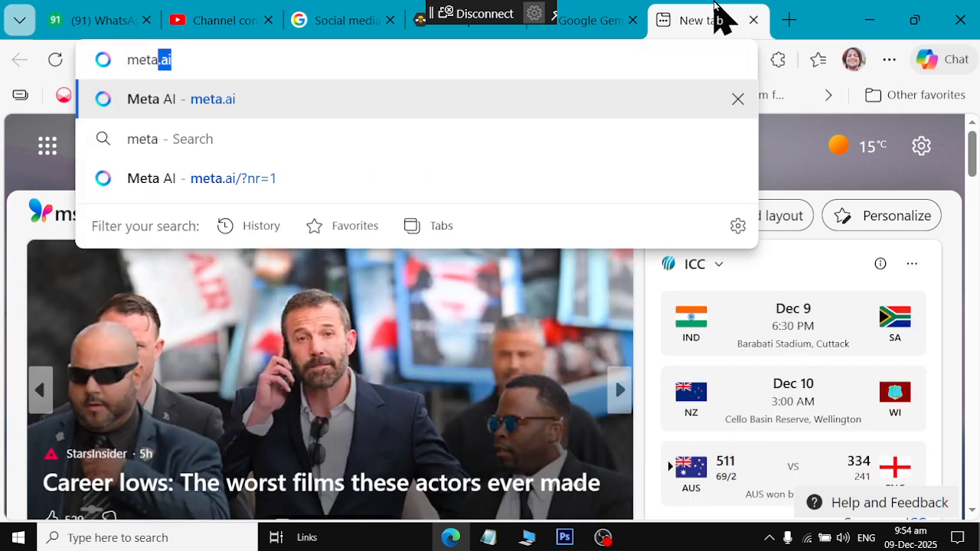
{"action": "left_click", "coordinate": [753, 21]}
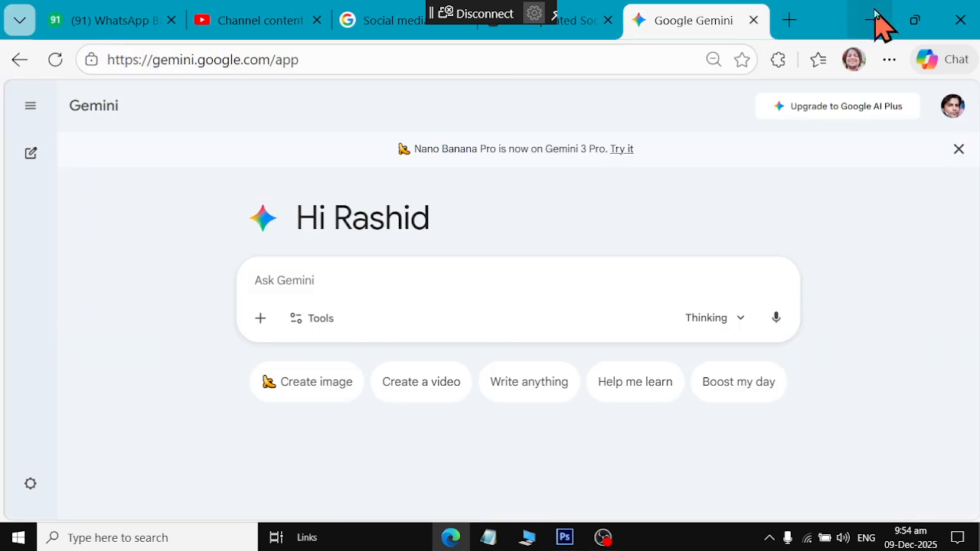
Minimize Edge, OBS and Photoshop and launch Google Chrome from the desktop
{"action": "left_click", "coordinate": [869, 20]}
{"action": "left_click", "coordinate": [889, 9]}
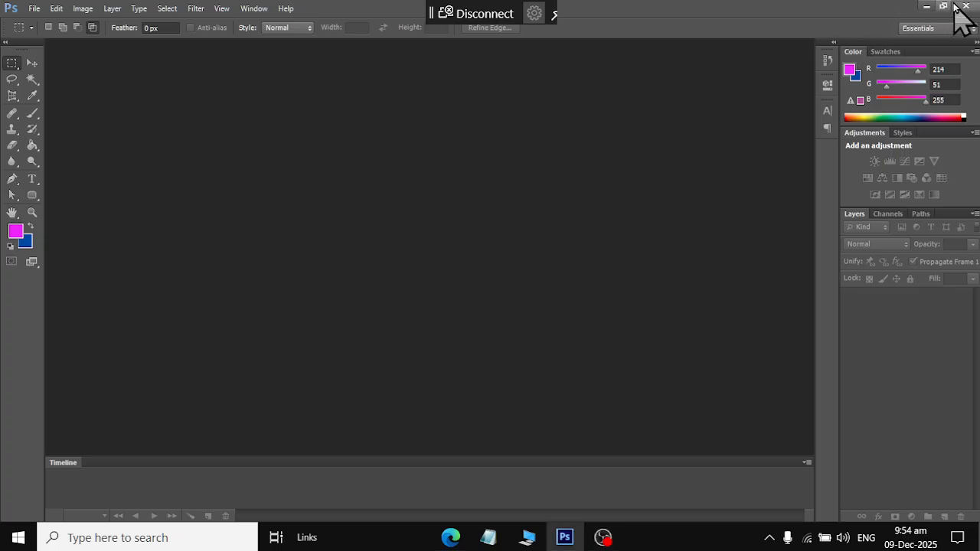
{"action": "left_click", "coordinate": [918, 6]}
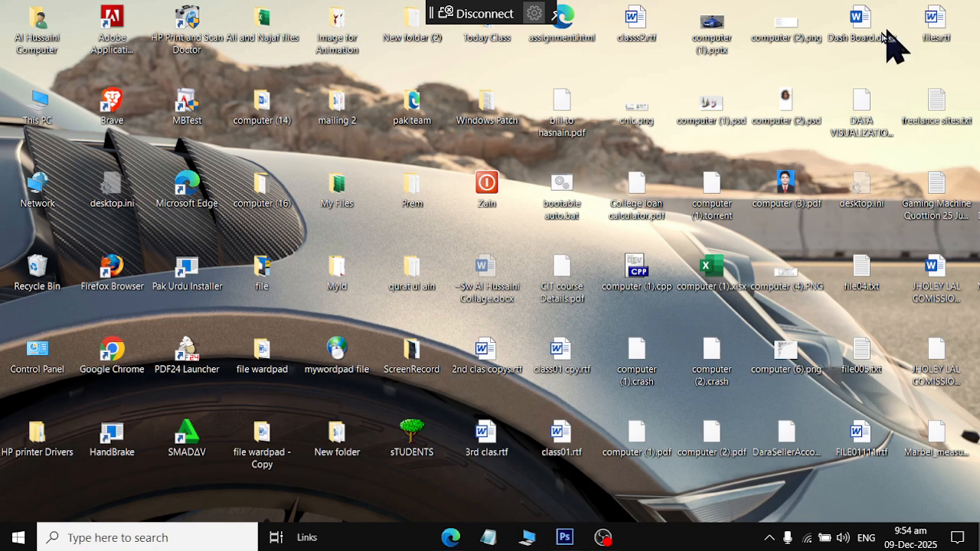
{"action": "double_click", "coordinate": [115, 356]}
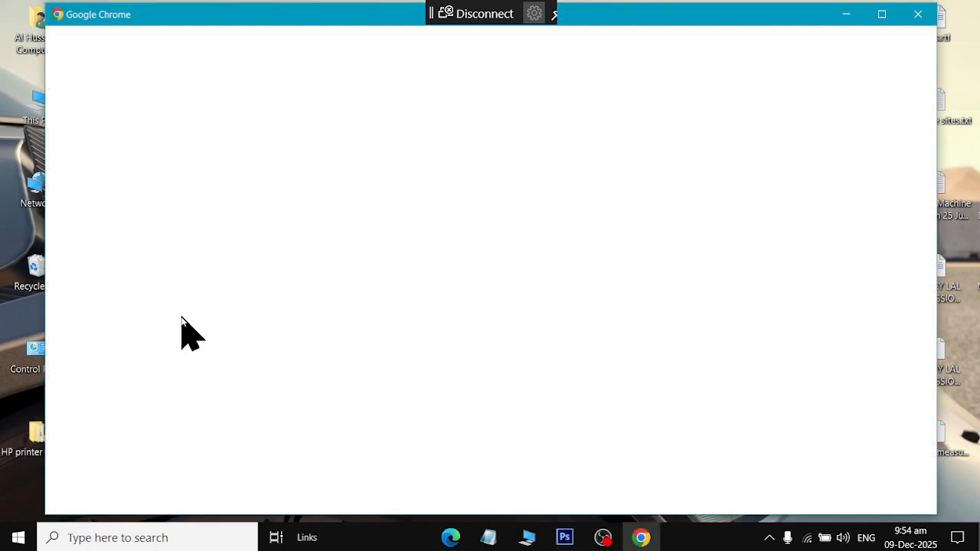
Pick the second Chrome profile and load facebook.com
{"action": "left_click", "coordinate": [454, 402]}
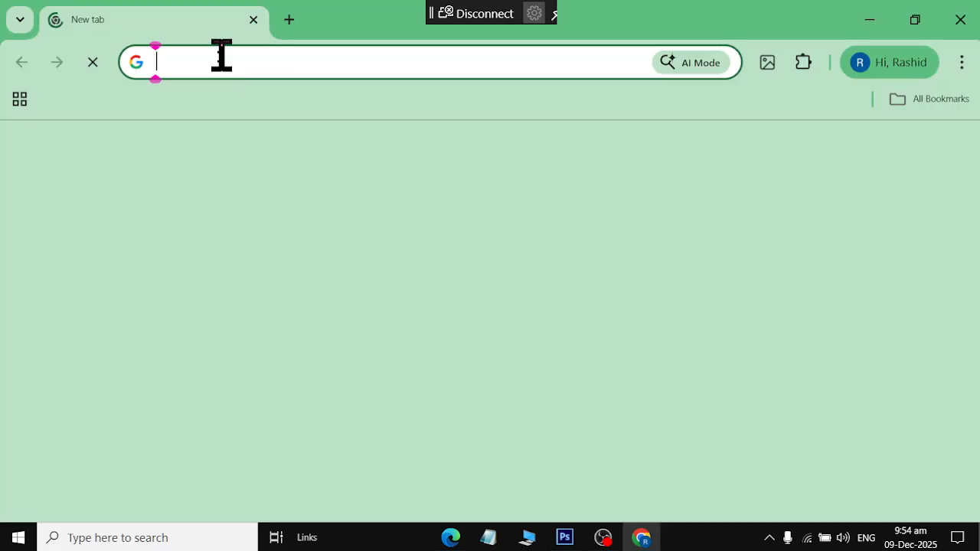
{"action": "left_click", "coordinate": [220, 57]}
{"action": "type", "text": "fa"}
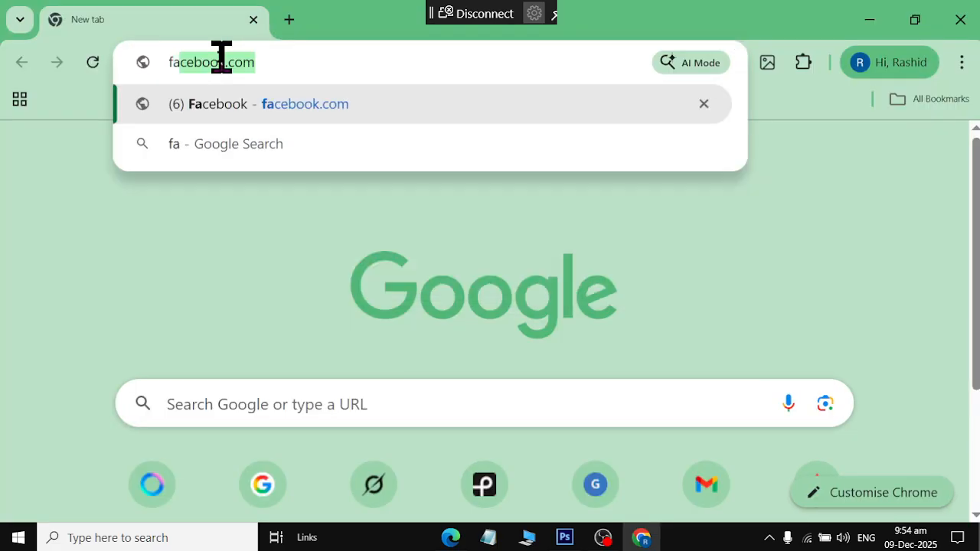
{"action": "key", "text": "Return"}
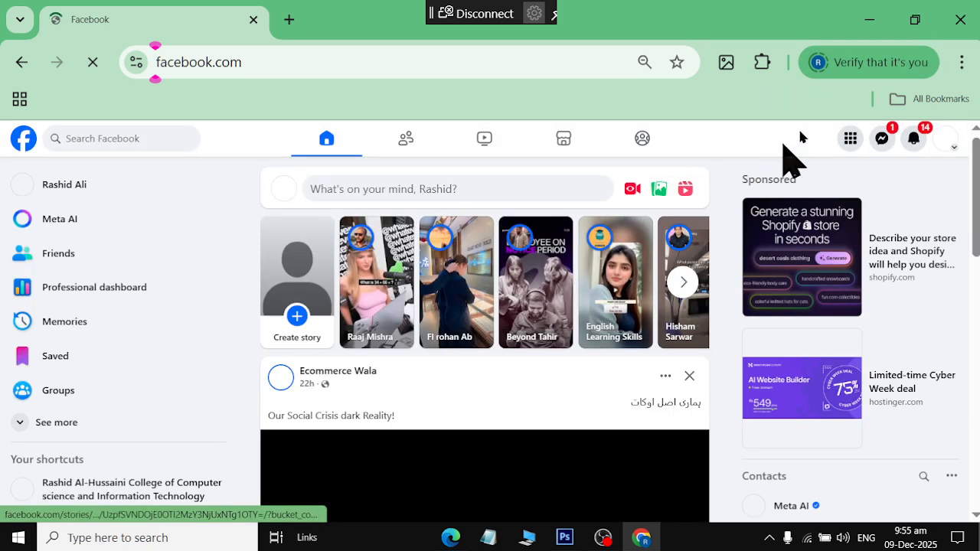
Navigate the Chrome tab to meta.ai
{"action": "left_click", "coordinate": [233, 58]}
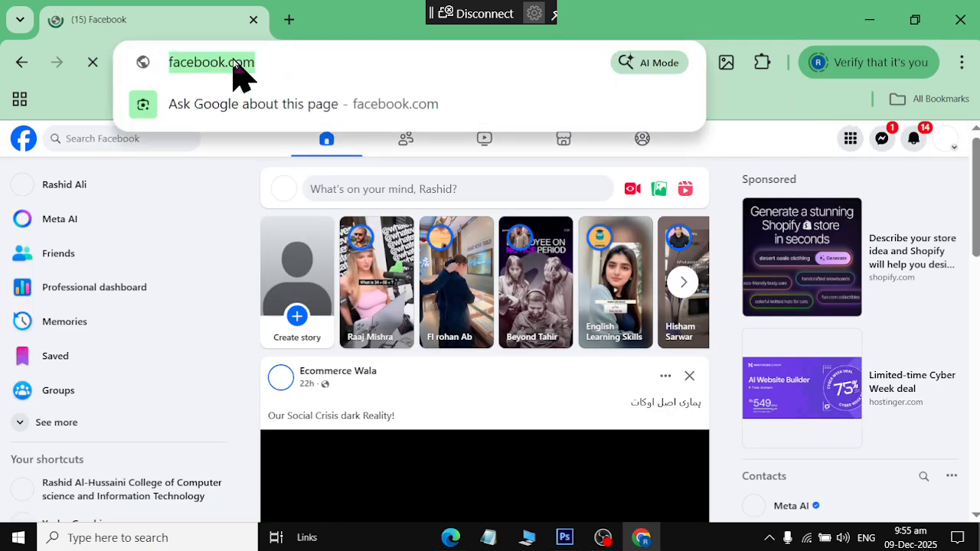
{"action": "type", "text": "meta"}
{"action": "key", "text": "Return"}
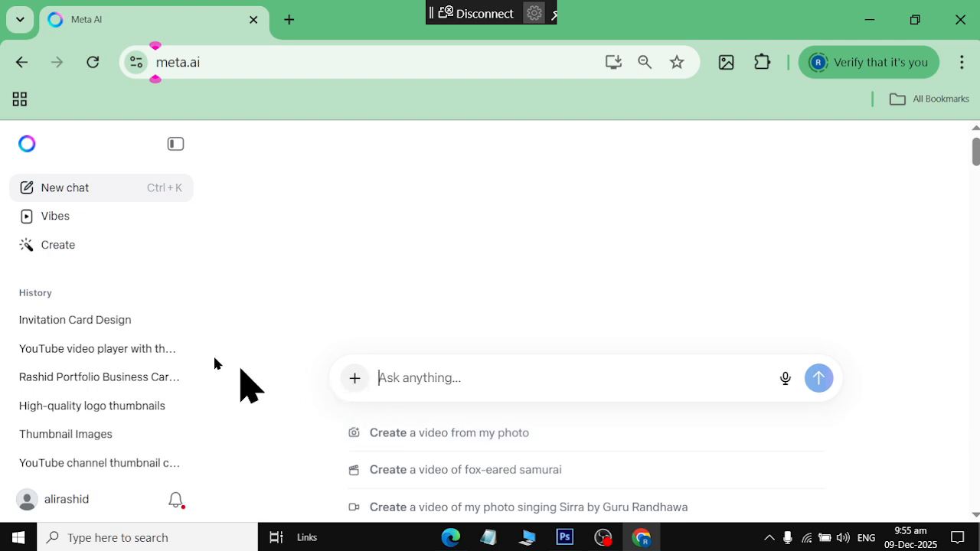
Set Meta AI's prompt to Create with Image type and 16:9 ratio, ready for a description
{"action": "left_click", "coordinate": [356, 379]}
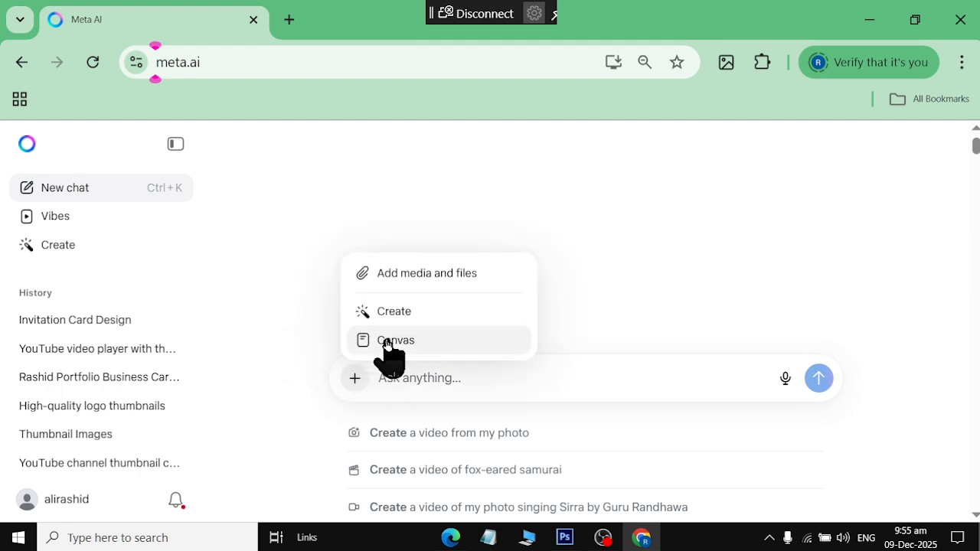
{"action": "left_click", "coordinate": [403, 320]}
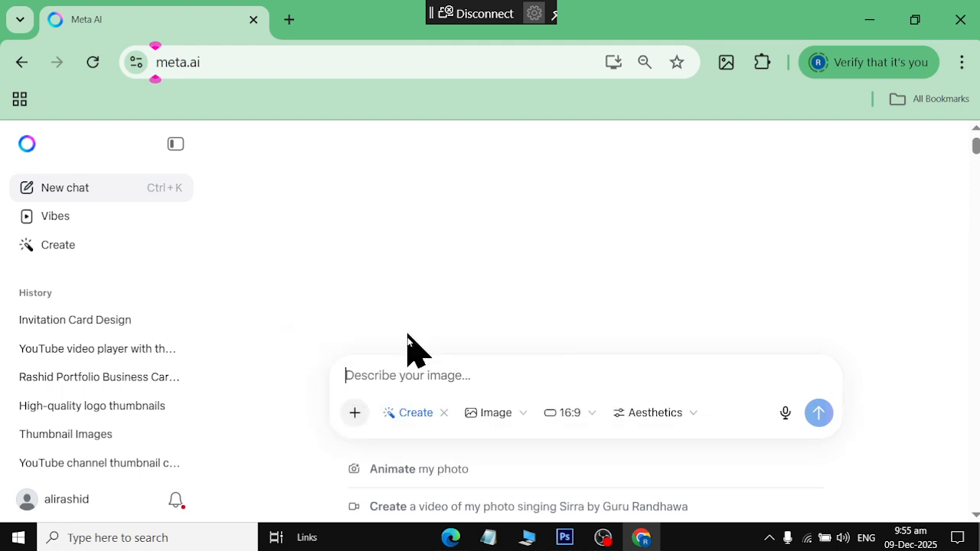
{"action": "left_click", "coordinate": [499, 413]}
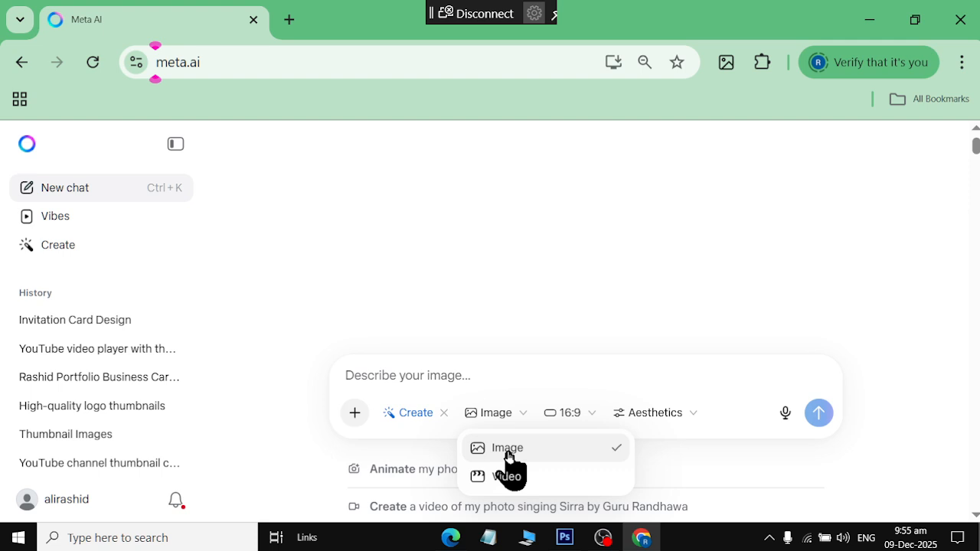
{"action": "left_click", "coordinate": [507, 452]}
{"action": "left_click", "coordinate": [580, 412]}
{"action": "left_click", "coordinate": [582, 390]}
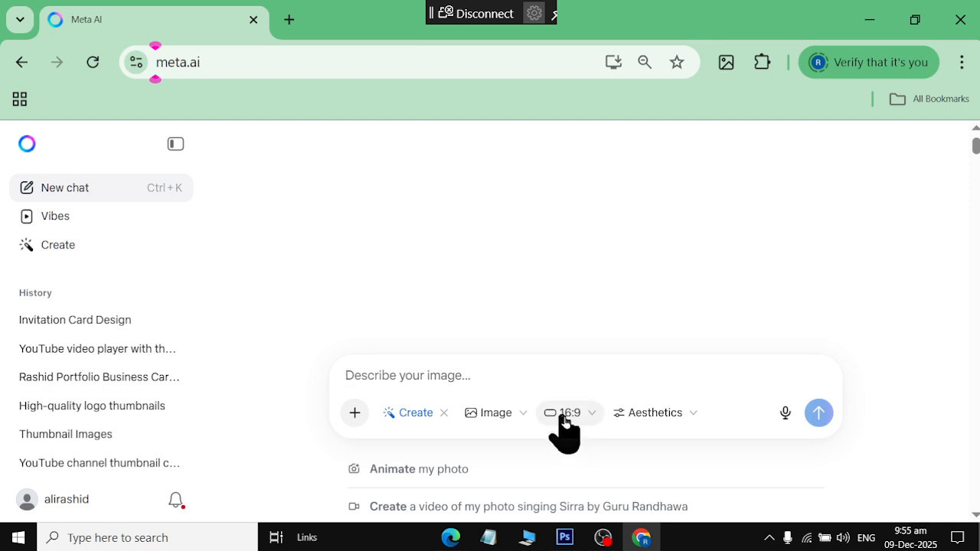
{"action": "left_click", "coordinate": [588, 415]}
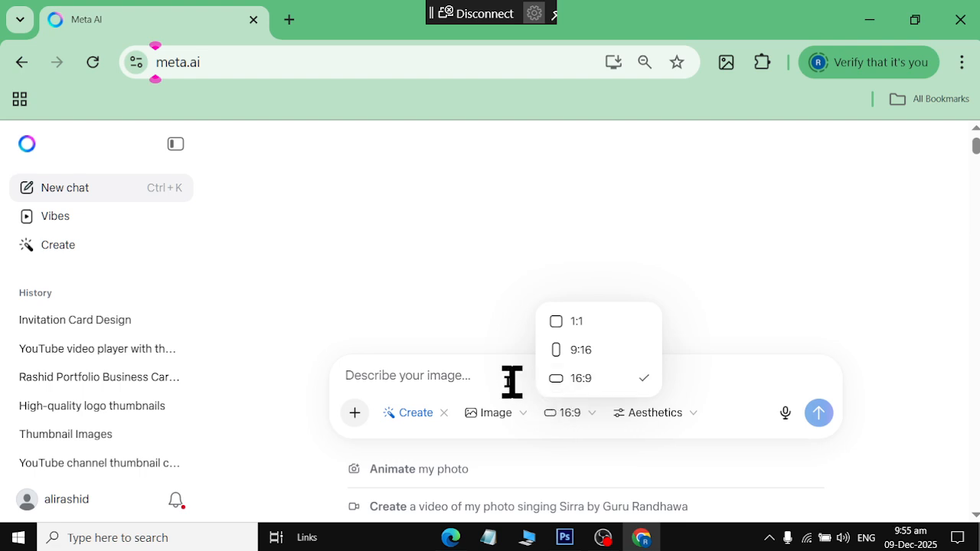
{"action": "left_click", "coordinate": [478, 377]}
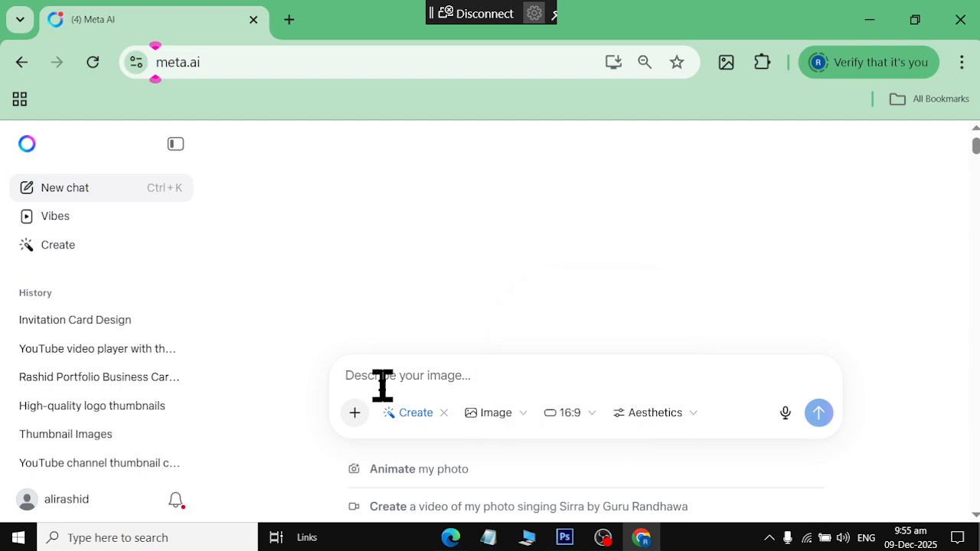
Type 'create cover page for my facebook business page,' into the Meta AI prompt
{"action": "type", "text": "create "}
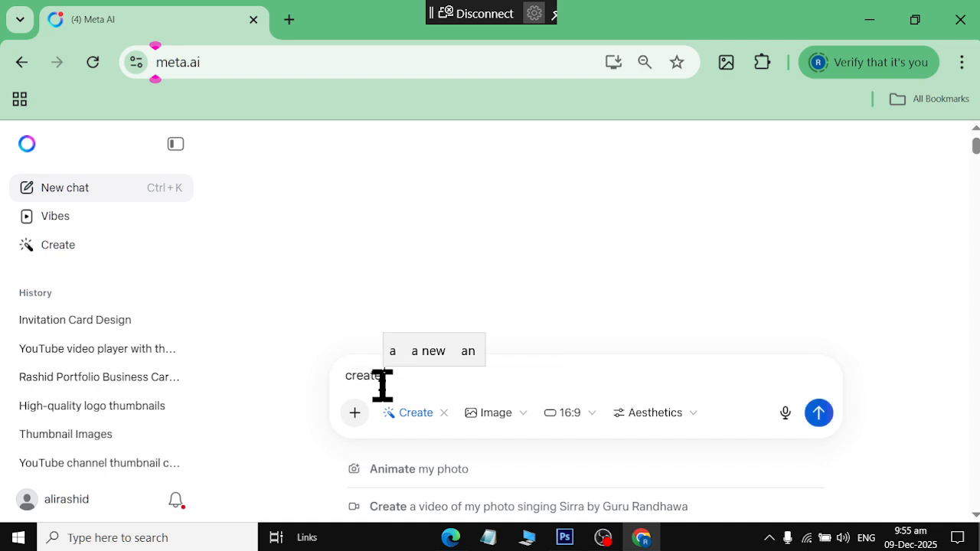
{"action": "type", "text": "cover page "}
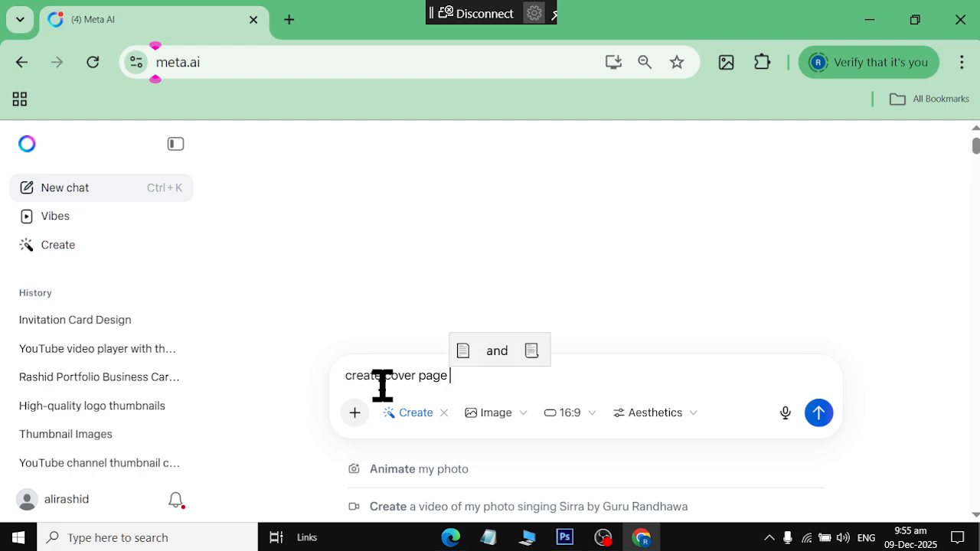
{"action": "type", "text": "for my facebook"}
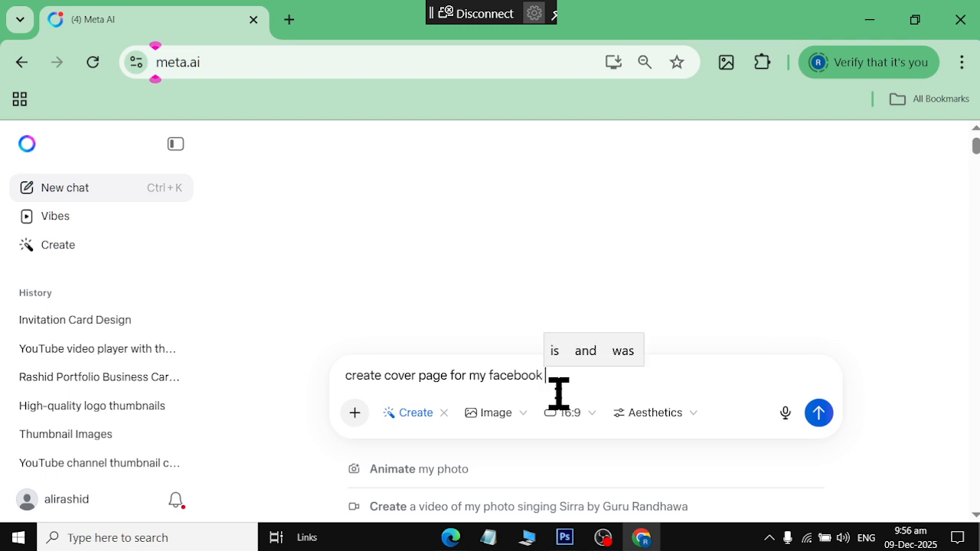
{"action": "type", "text": "business "}
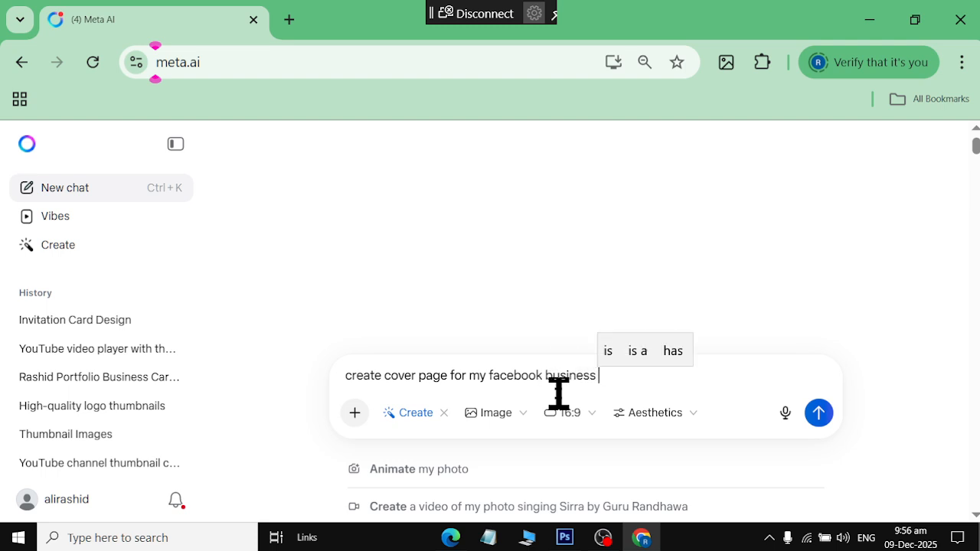
{"action": "type", "text": "page,"}
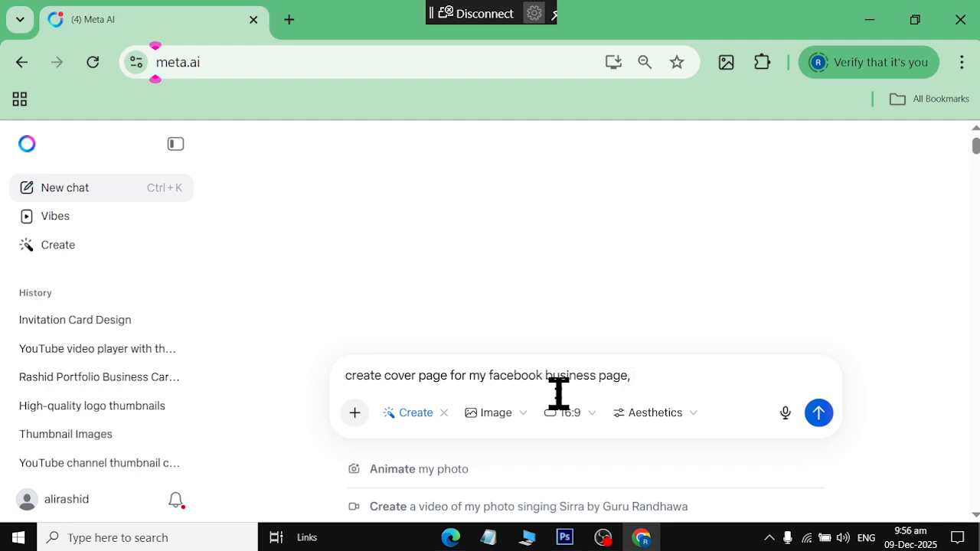
{"action": "type", "text": "Busi"}
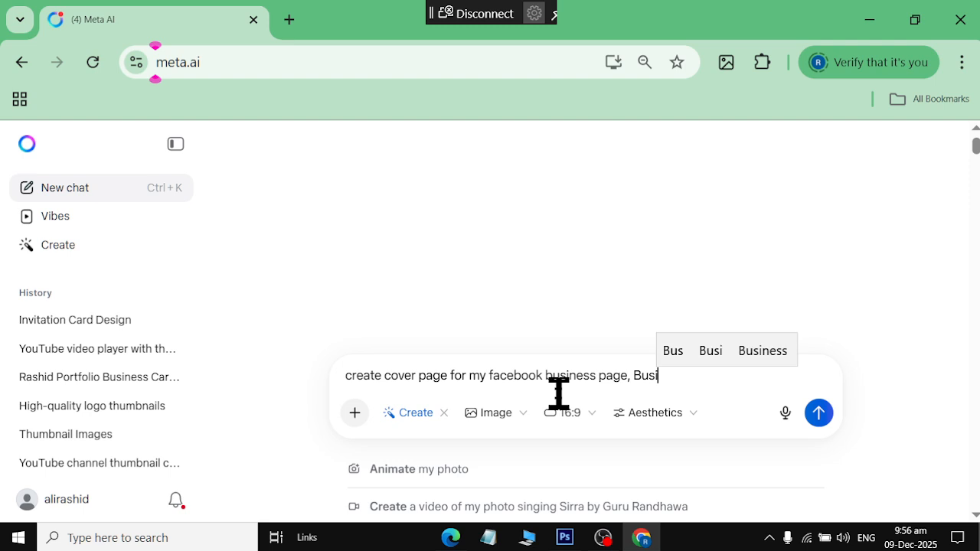
{"action": "key", "text": "BackSpace"}
{"action": "key", "text": "BackSpace"}
{"action": "key", "text": "BackSpace"}
{"action": "key", "text": "BackSpace"}
{"action": "key", "text": "BackSpace"}
{"action": "type", "text": "web"}
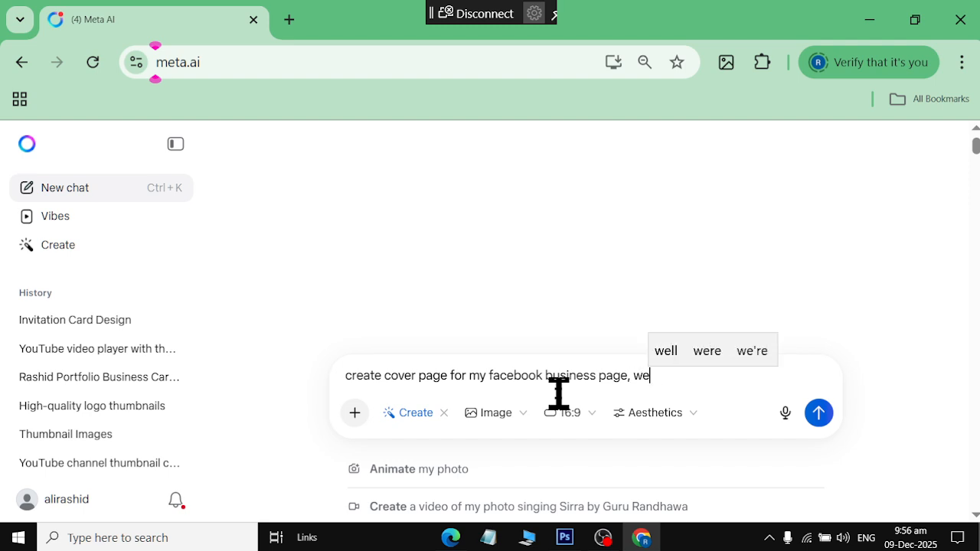
{"action": "key", "text": "BackSpace"}
{"action": "key", "text": "BackSpace"}
{"action": "key", "text": "BackSpace"}
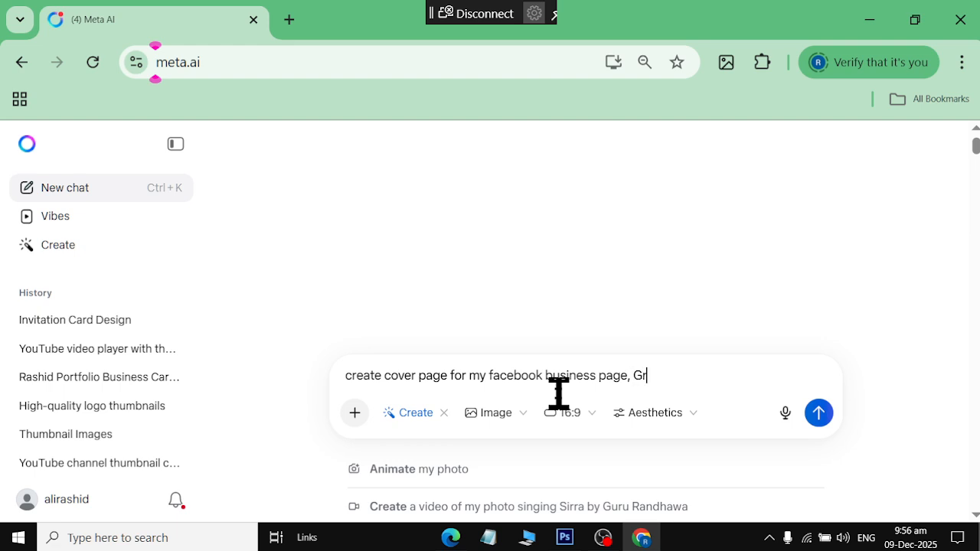
{"action": "key", "text": "BackSpace"}
{"action": "key", "text": "BackSpace"}
{"action": "type", "text": "thumb"}
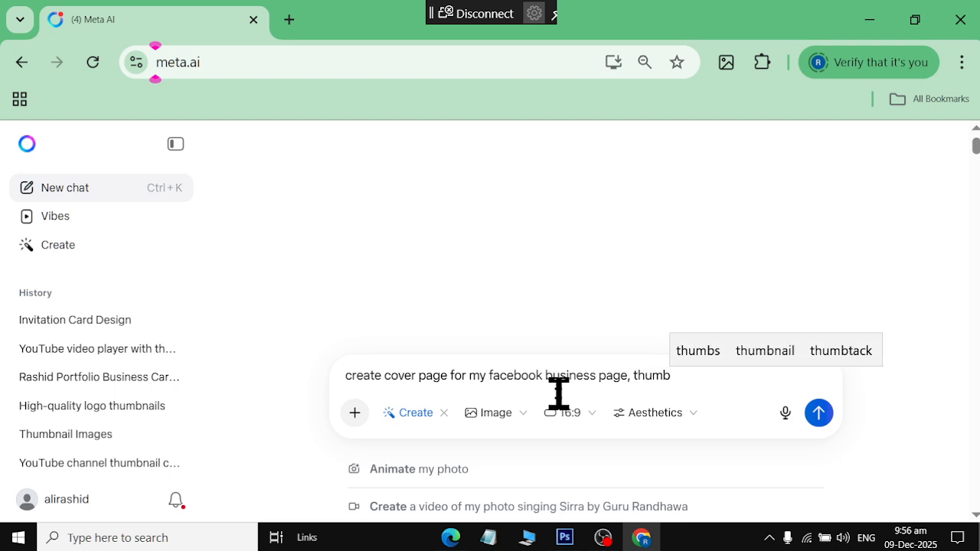
{"action": "type", "text": "nail "}
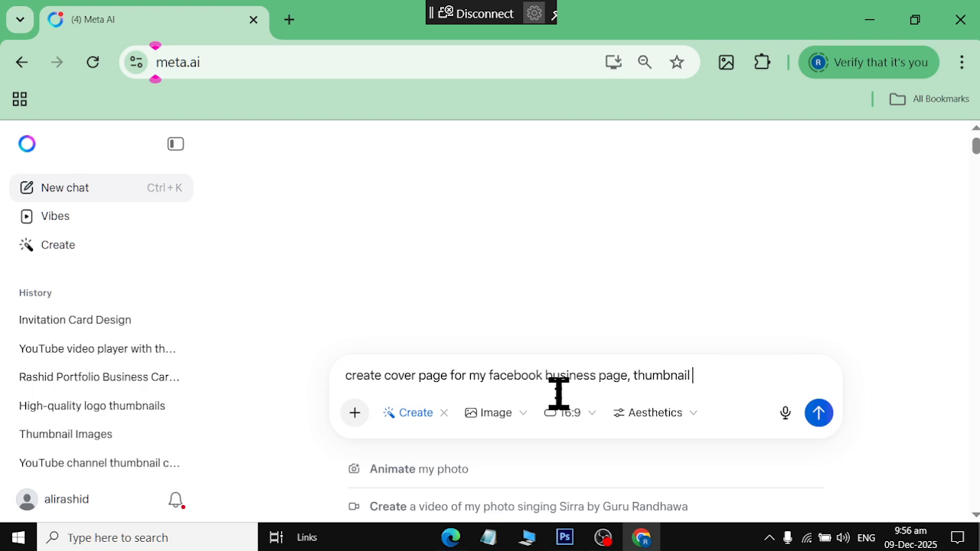
{"action": "type", "text": "Designer"}
Finish with 'that offer services, for Graphics, like business card, thumbnail, wedding card, invitation designer'
{"action": "key", "text": "ctrl+shift+Left"}
{"action": "key", "text": "ctrl+shift+Left"}
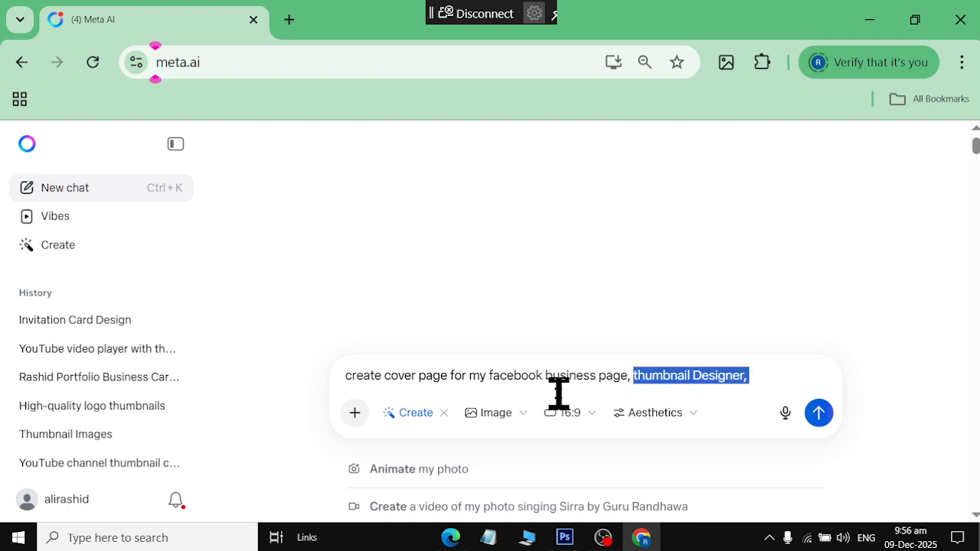
{"action": "key", "text": "BackSpace"}
{"action": "type", "text": "that of"}
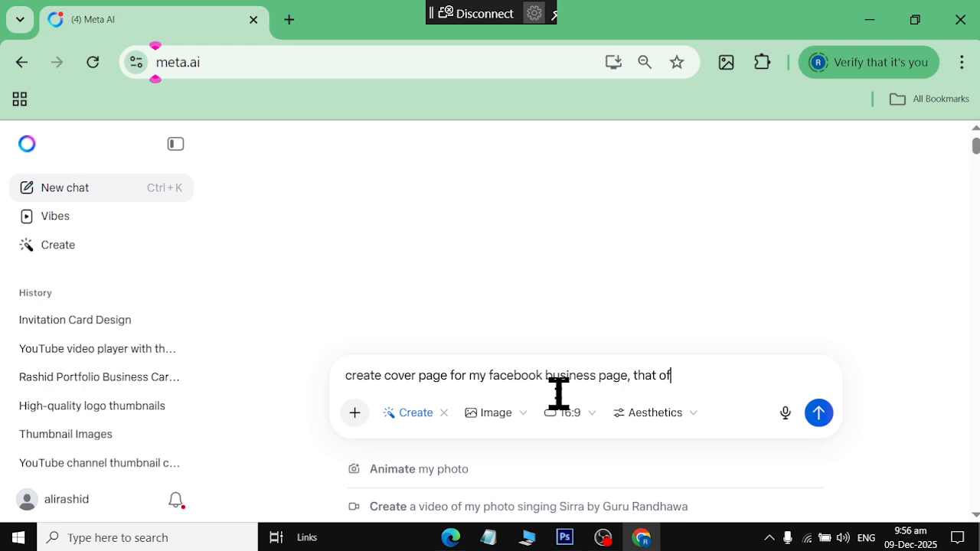
{"action": "type", "text": "fer services, for "}
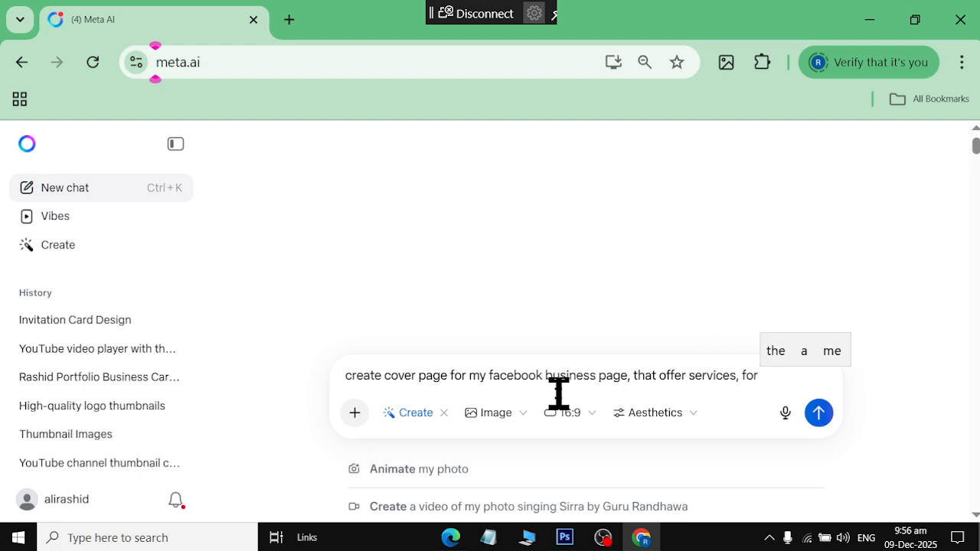
{"action": "type", "text": "Graphics Desi"}
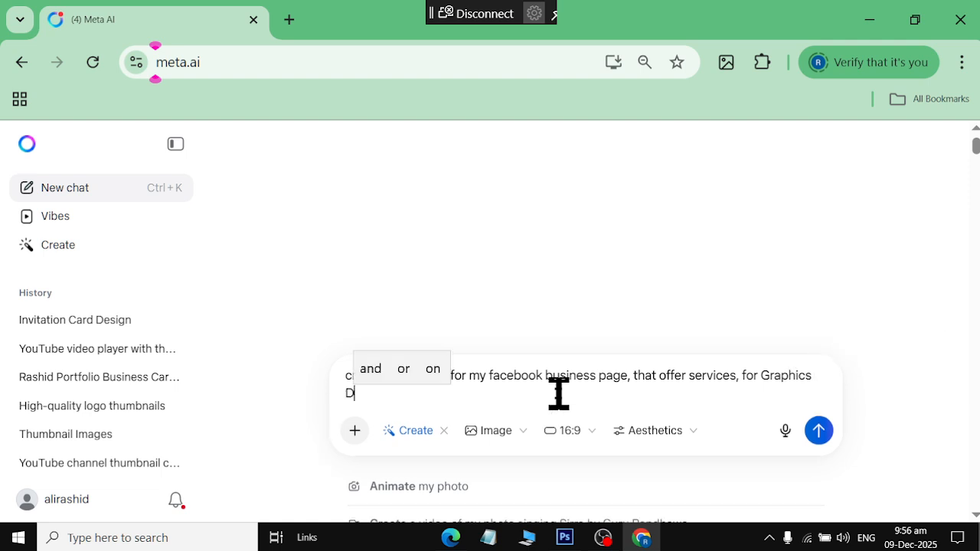
{"action": "type", "text": "nging"}
{"action": "key", "text": "BackSpace"}
{"action": "key", "text": "BackSpace"}
{"action": "key", "text": "BackSpace"}
{"action": "key", "text": "BackSpace"}
{"action": "key", "text": "BackSpace"}
{"action": "key", "text": "BackSpace"}
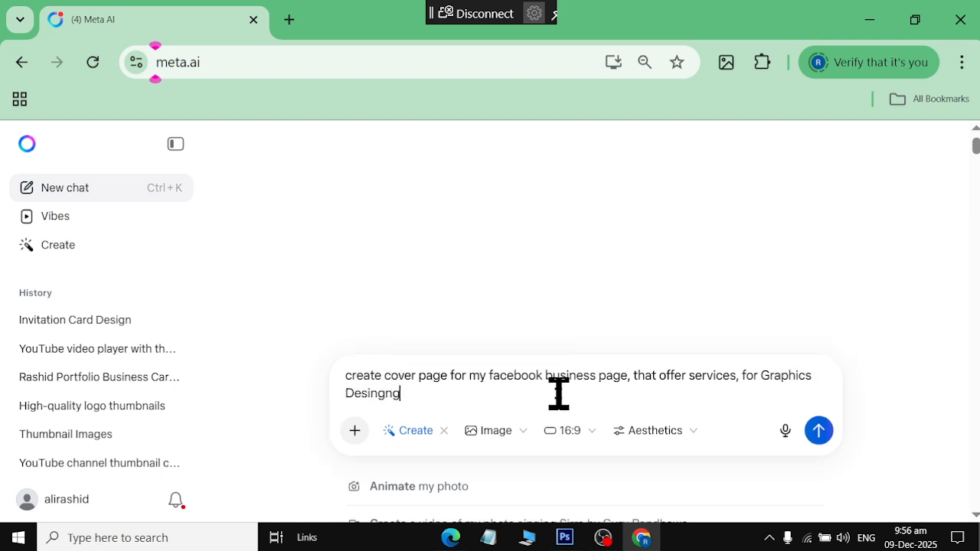
{"action": "key", "text": "BackSpace"}
{"action": "key", "text": "BackSpace"}
{"action": "key", "text": "BackSpace"}
{"action": "key", "text": "BackSpace"}
{"action": "key", "text": "BackSpace"}
{"action": "key", "text": "BackSpace"}
{"action": "key", "text": "BackSpace"}
{"action": "key", "text": "BackSpace"}
{"action": "key", "text": "BackSpace"}
{"action": "key", "text": "BackSpace"}
{"action": "key", "text": "BackSpace"}
{"action": "key", "text": "BackSpace"}
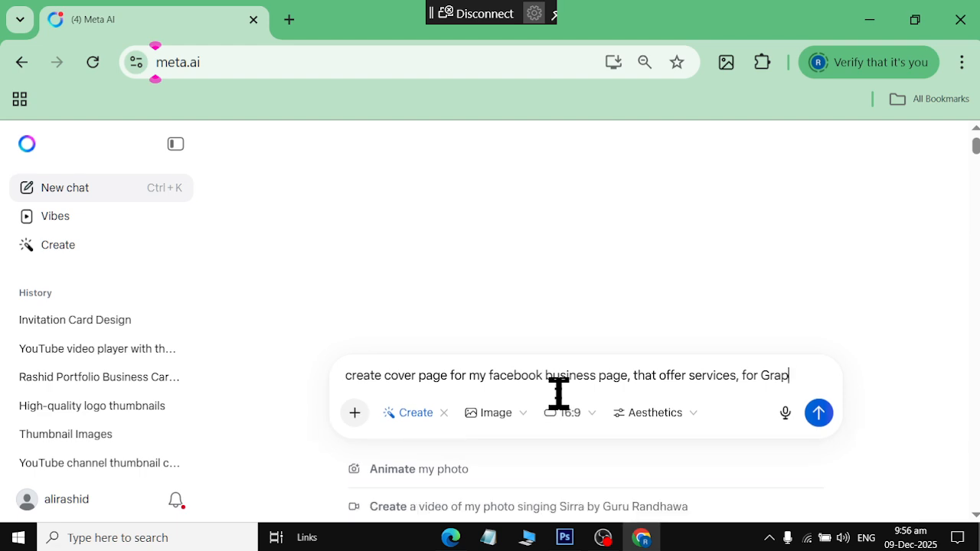
{"action": "type", "text": "Graphics,"}
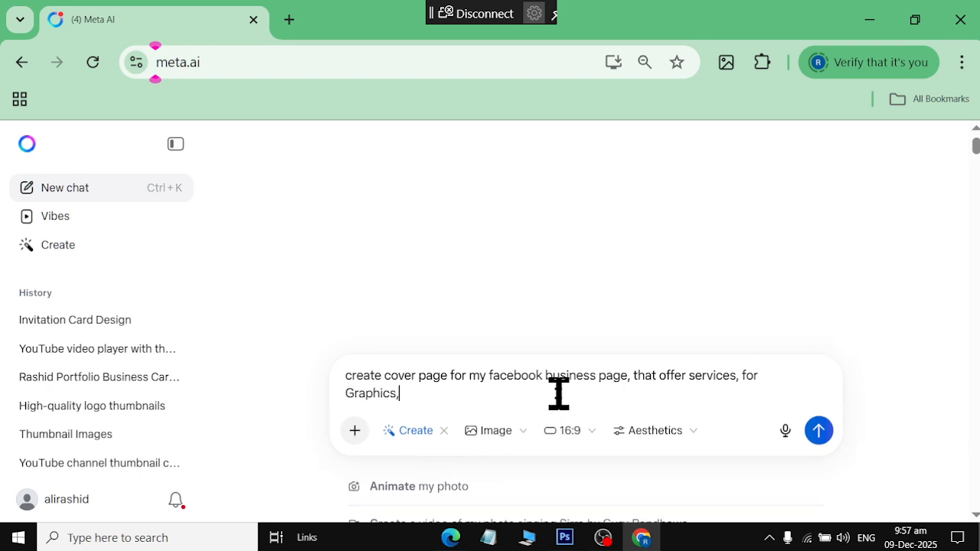
{"action": "type", "text": " like business card, th"}
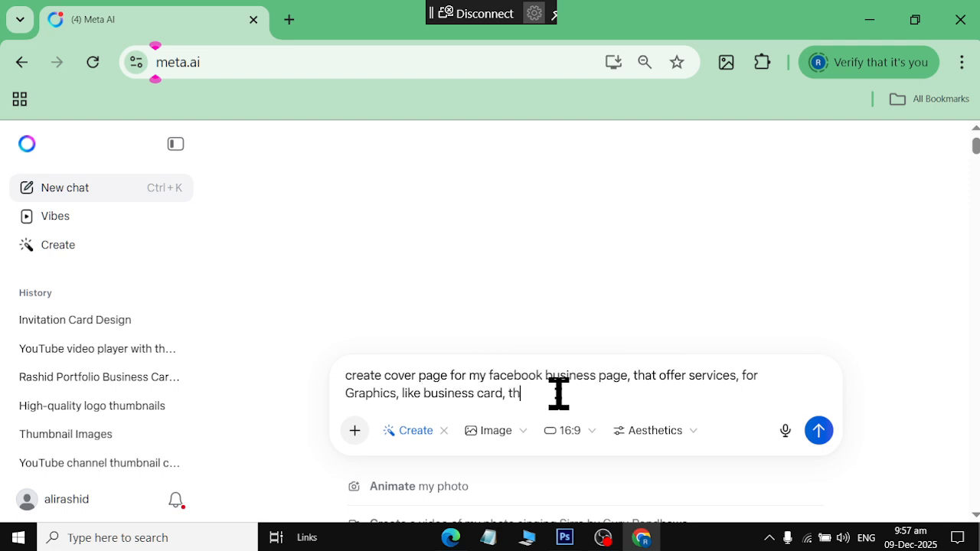
{"action": "type", "text": "umbnail, we"}
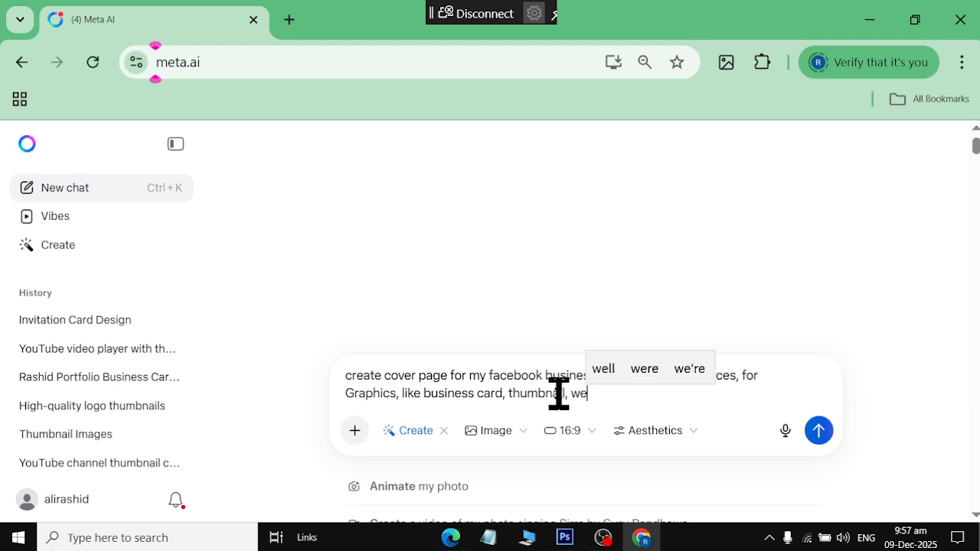
{"action": "type", "text": "dding card, in"}
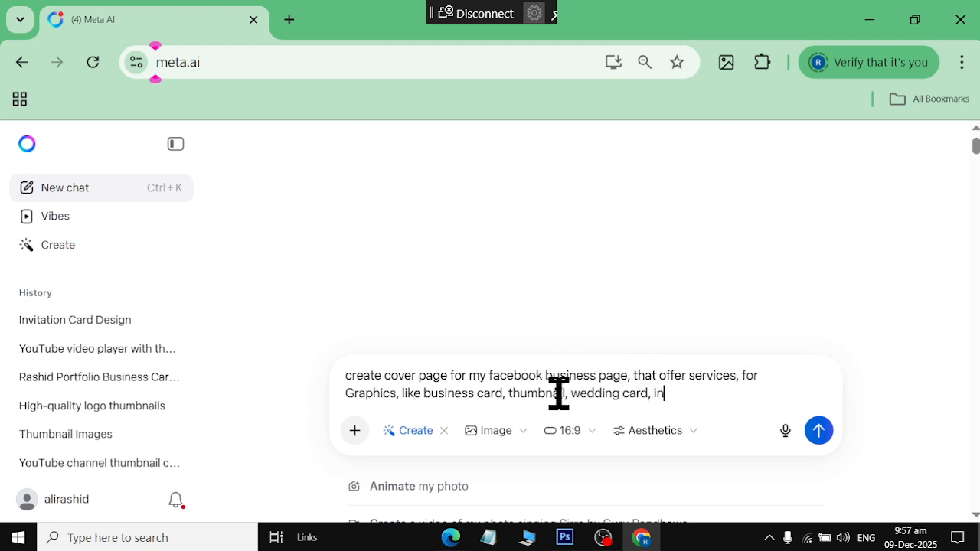
{"action": "type", "text": "vit"}
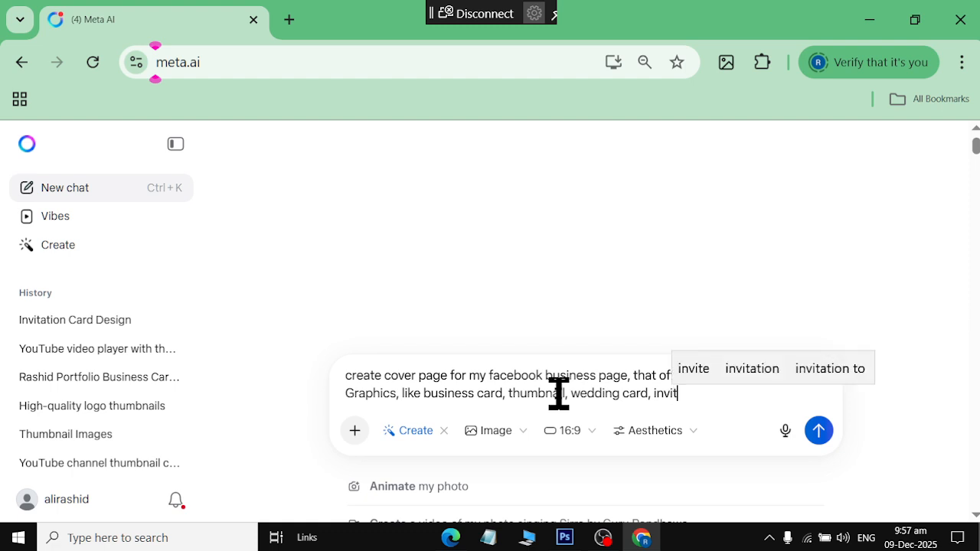
{"action": "type", "text": "ation designer"}
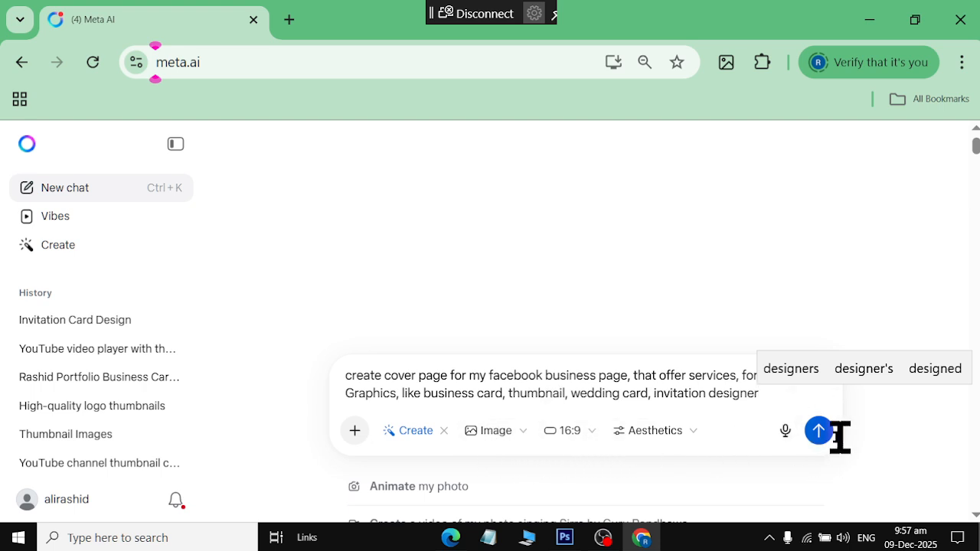
Send the cover page prompt to Meta AI and scroll through the results
{"action": "left_click", "coordinate": [817, 431]}
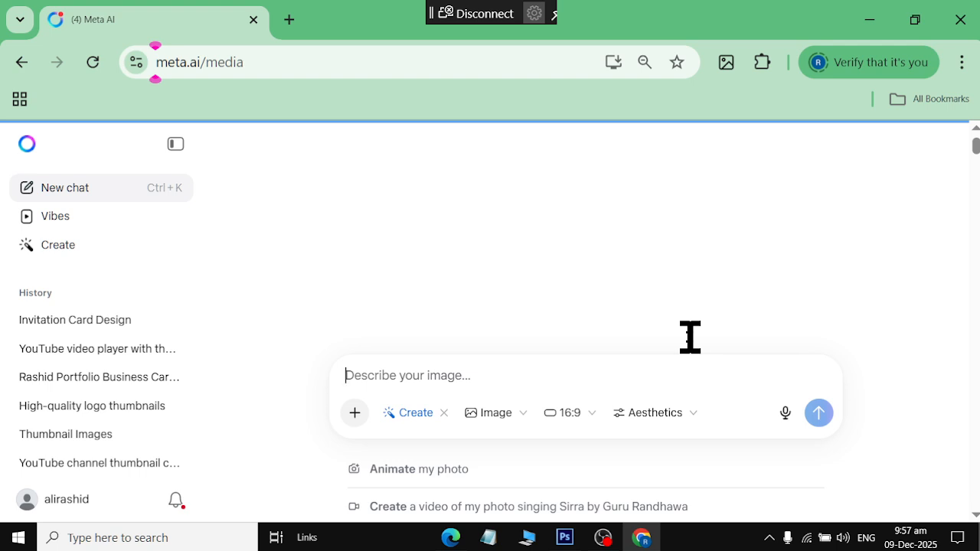
{"action": "scroll", "coordinate": [698, 334], "scroll_direction": "down", "scroll_amount": 4}
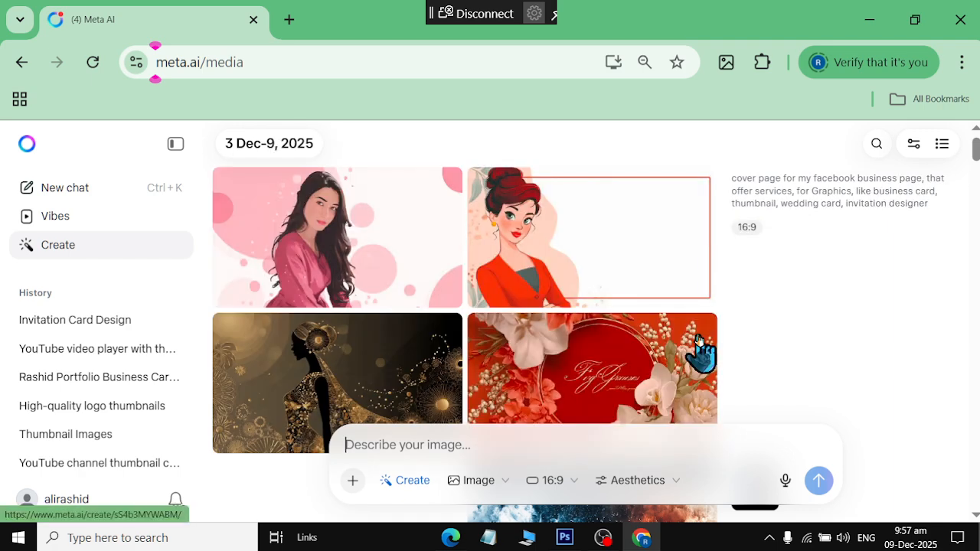
{"action": "scroll", "coordinate": [698, 340], "scroll_direction": "down", "scroll_amount": 1}
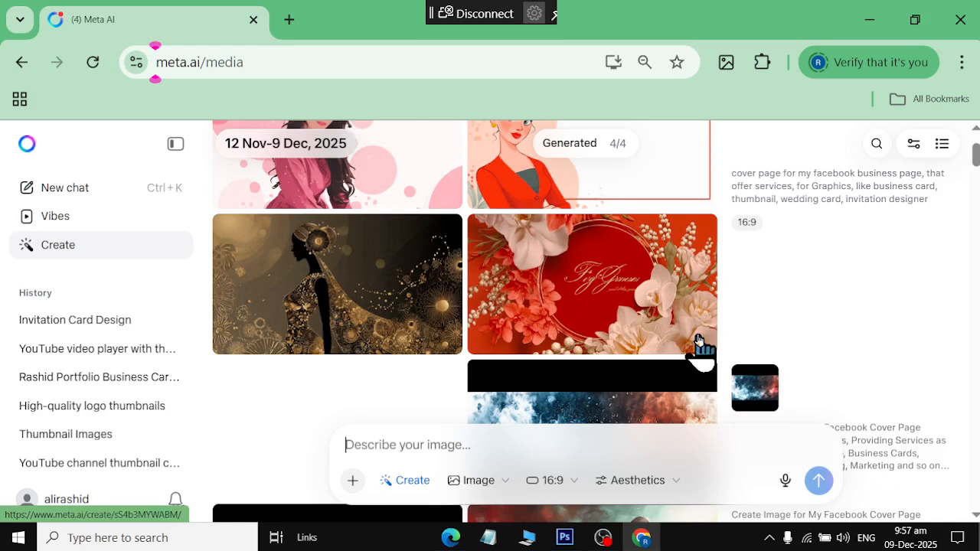
{"action": "scroll", "coordinate": [698, 341], "scroll_direction": "up", "scroll_amount": 1}
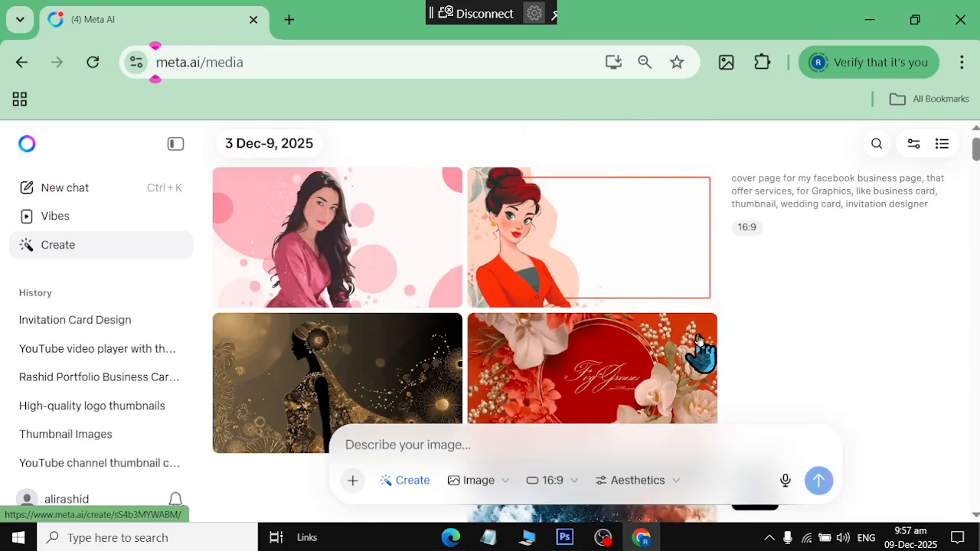
Reload the sent cover page prompt into the input box and select its text
{"action": "right_click", "coordinate": [874, 201]}
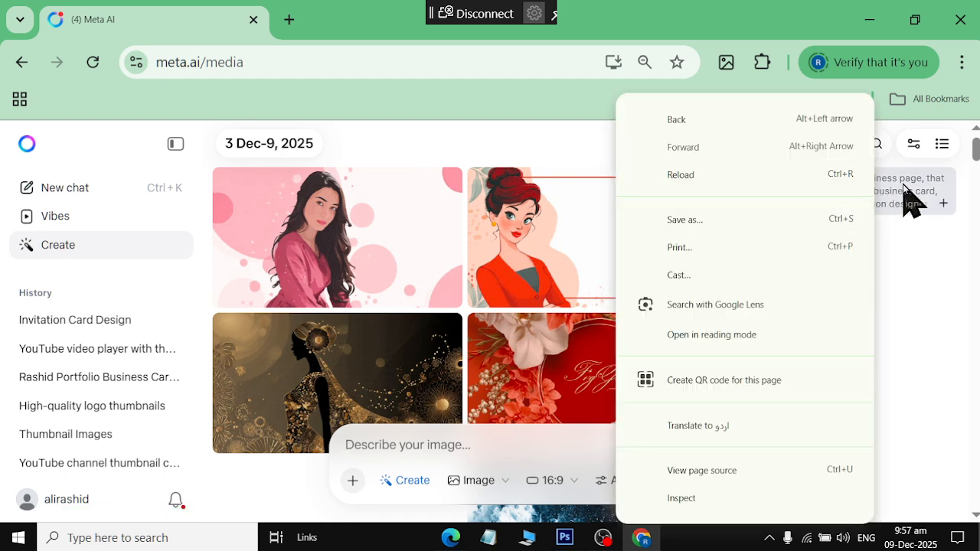
{"action": "left_click", "coordinate": [900, 197]}
{"action": "left_click", "coordinate": [890, 204]}
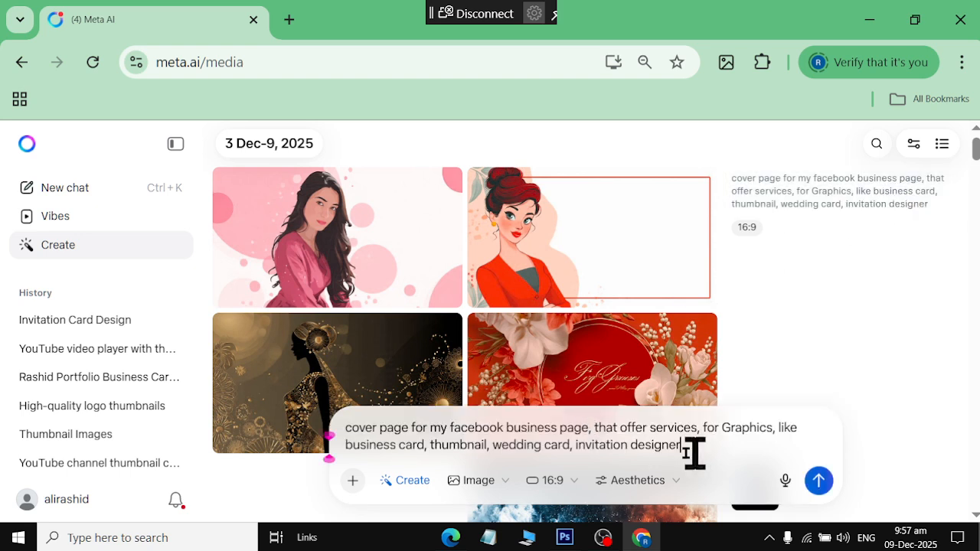
{"action": "left_click_drag", "start_coordinate": [681, 445], "coordinate": [296, 433]}
{"action": "key", "text": "ctrl+c"}
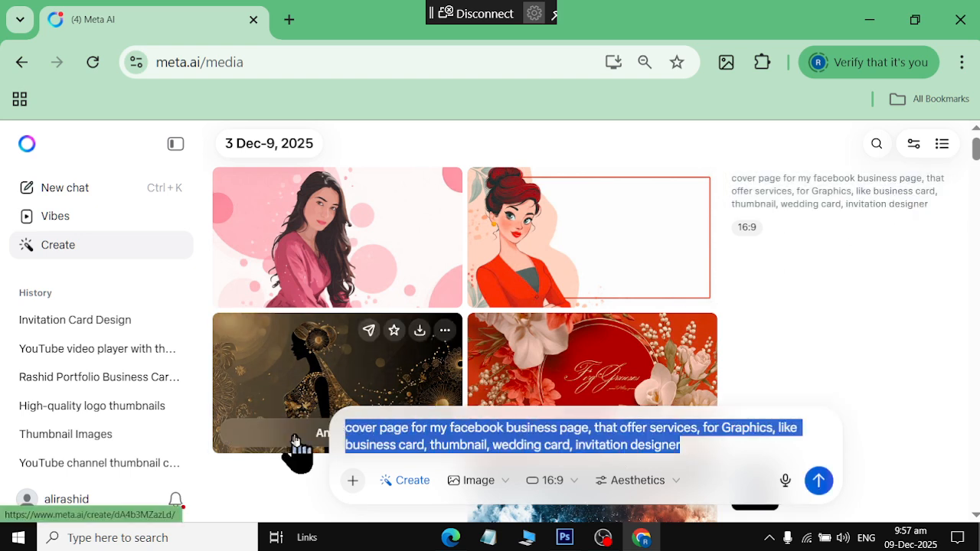
{"action": "left_click_drag", "start_coordinate": [380, 433], "coordinate": [313, 455]}
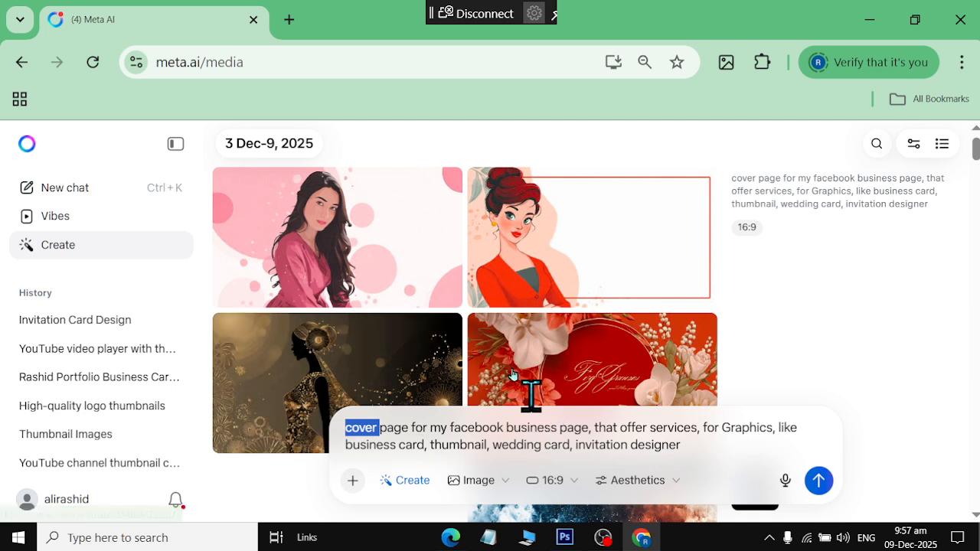
{"action": "left_click", "coordinate": [446, 542]}
Paste the cover page description into Gemini with an empty line above it
{"action": "left_click", "coordinate": [380, 276]}
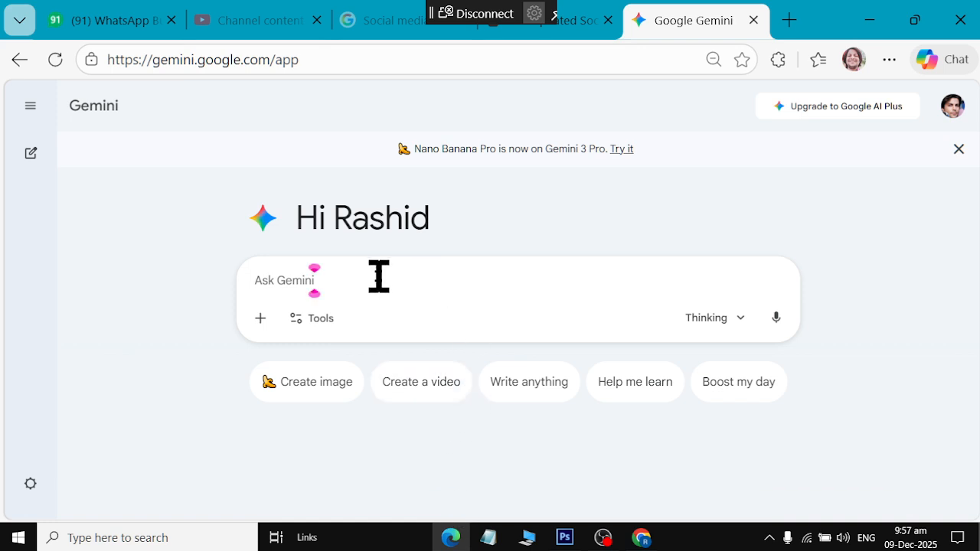
{"action": "key", "text": "ctrl"}
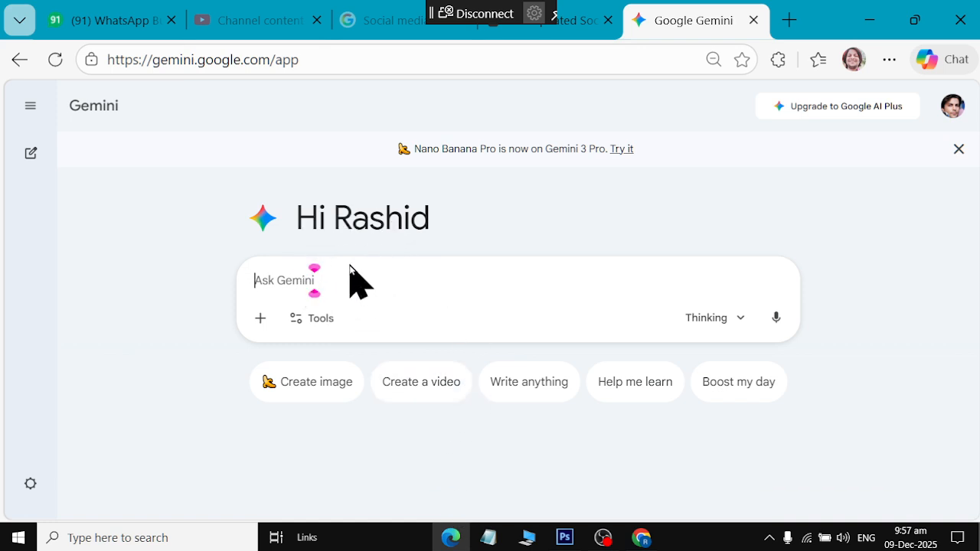
{"action": "key", "text": "shift+Return"}
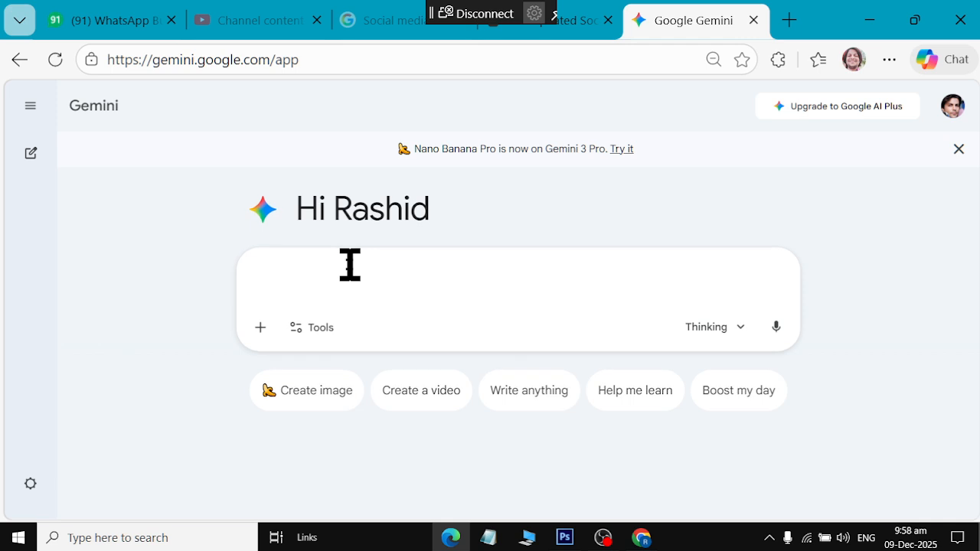
{"action": "key", "text": "ctrl+v"}
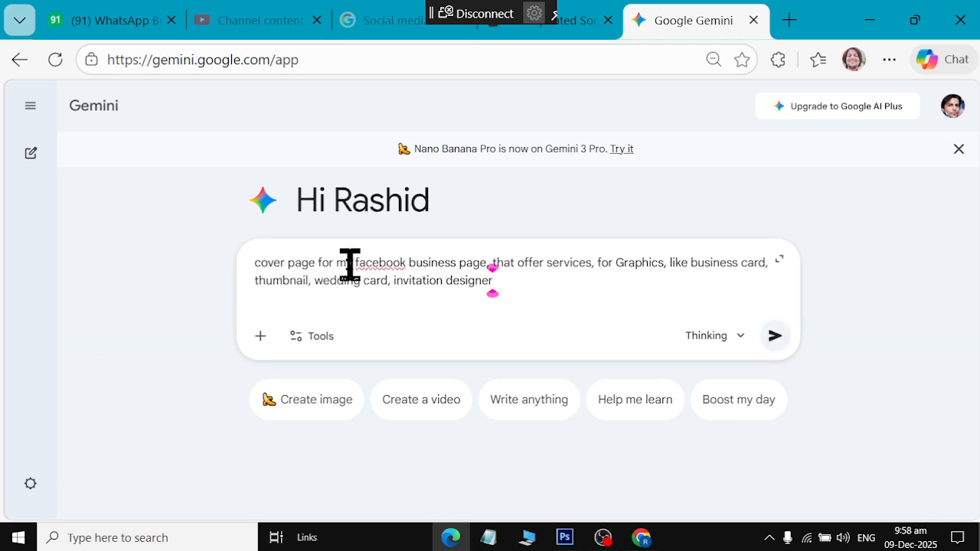
{"action": "key", "text": "ctrl+Home"}
{"action": "key", "text": "shift+Return"}
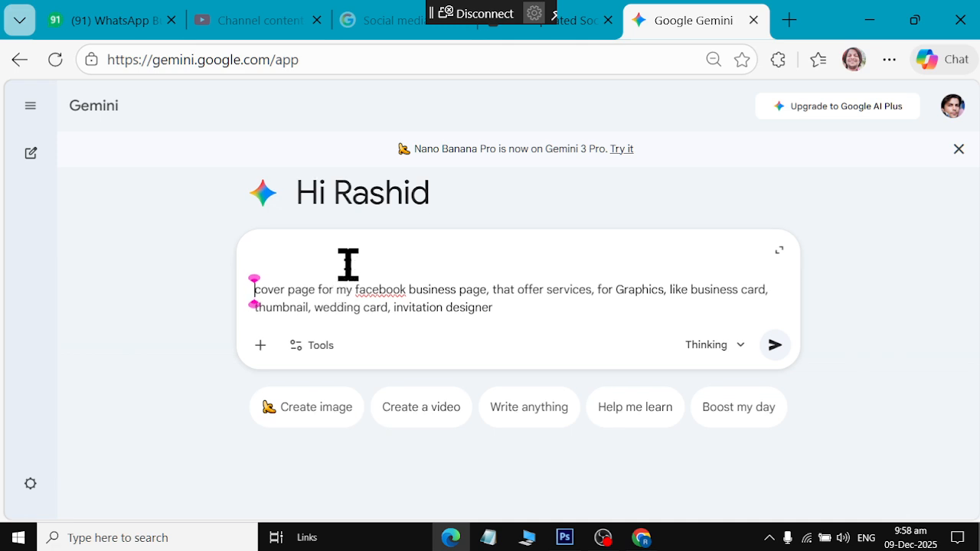
{"action": "key", "text": "Up"}
Add 'create professional prompt according to given data' above it and send to Gemini
{"action": "type", "text": "create "}
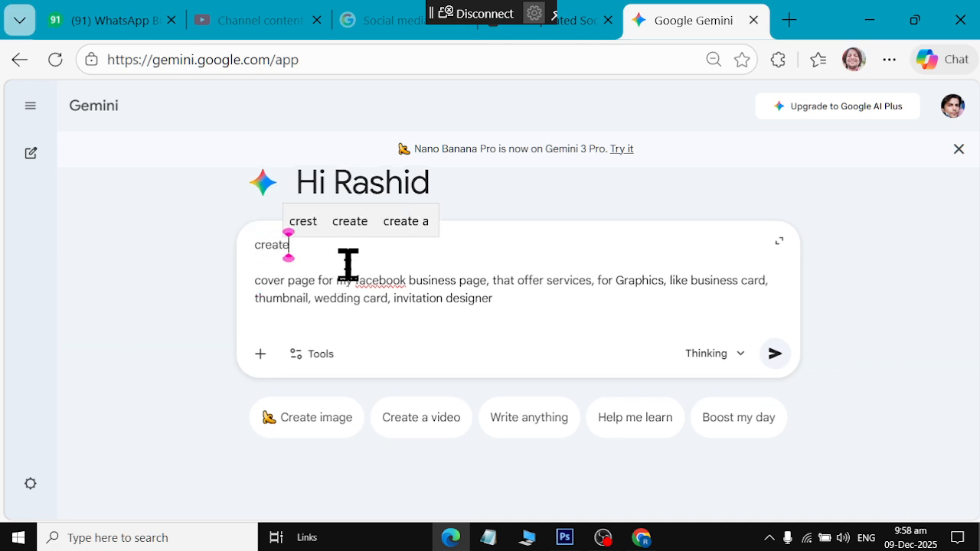
{"action": "type", "text": "profees"}
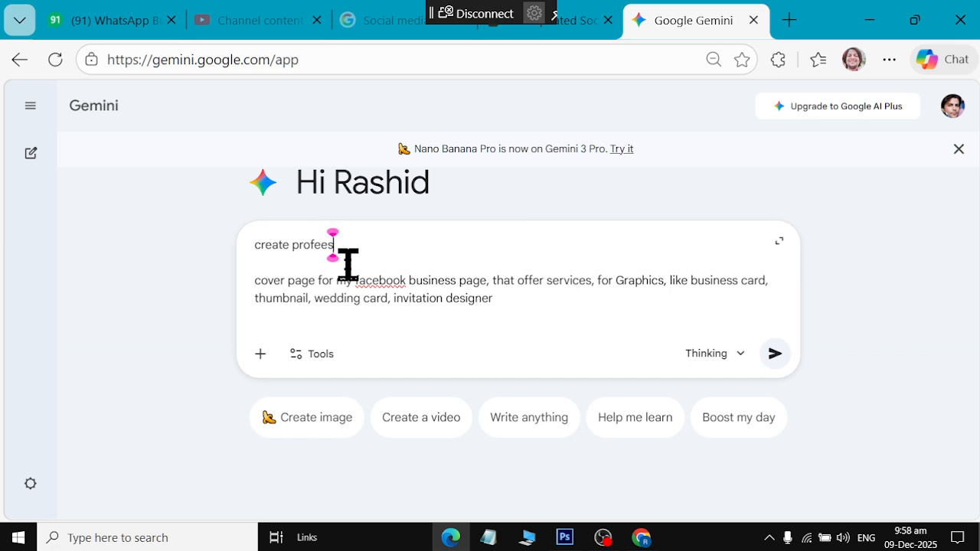
{"action": "type", "text": "ional prompt  cover"}
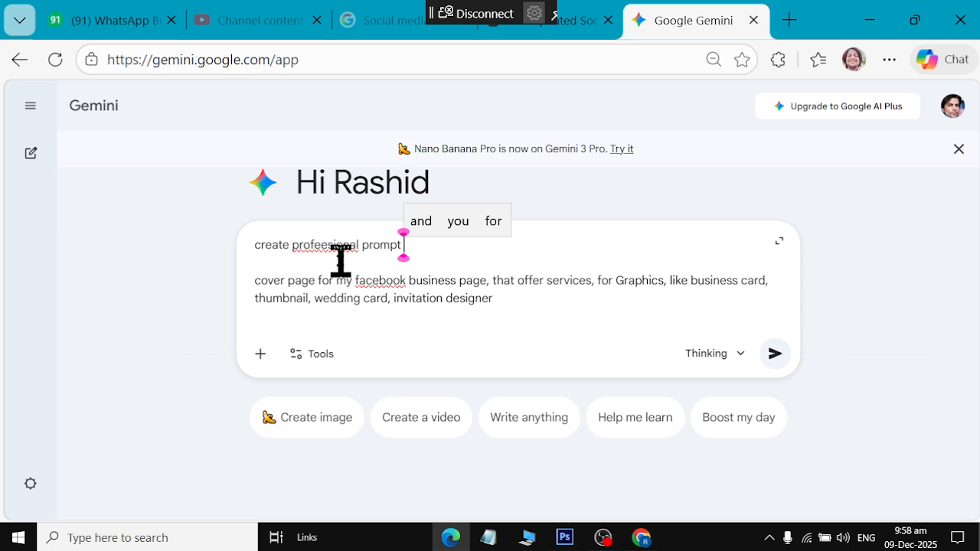
{"action": "left_click", "coordinate": [321, 243]}
{"action": "left_click", "coordinate": [349, 333]}
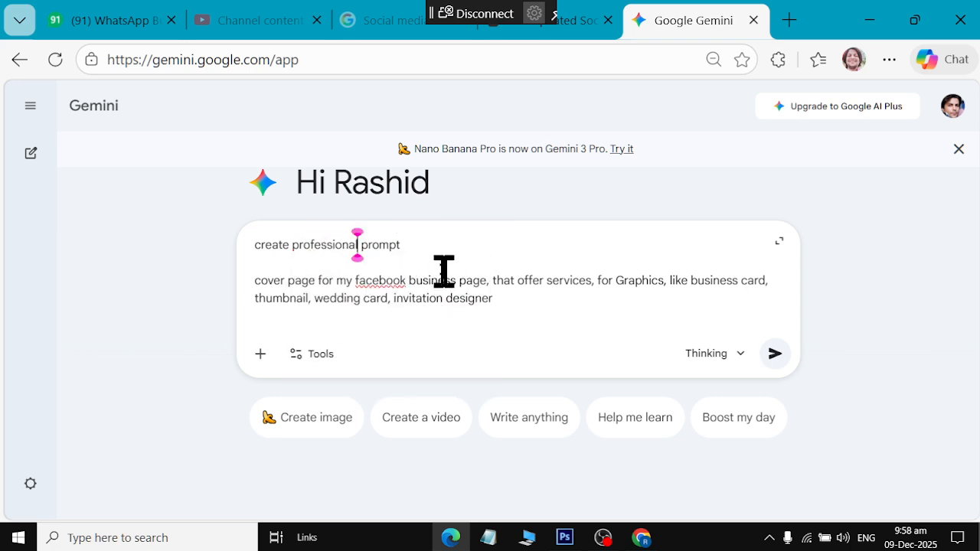
{"action": "left_click", "coordinate": [401, 240]}
{"action": "type", "text": "according to a"}
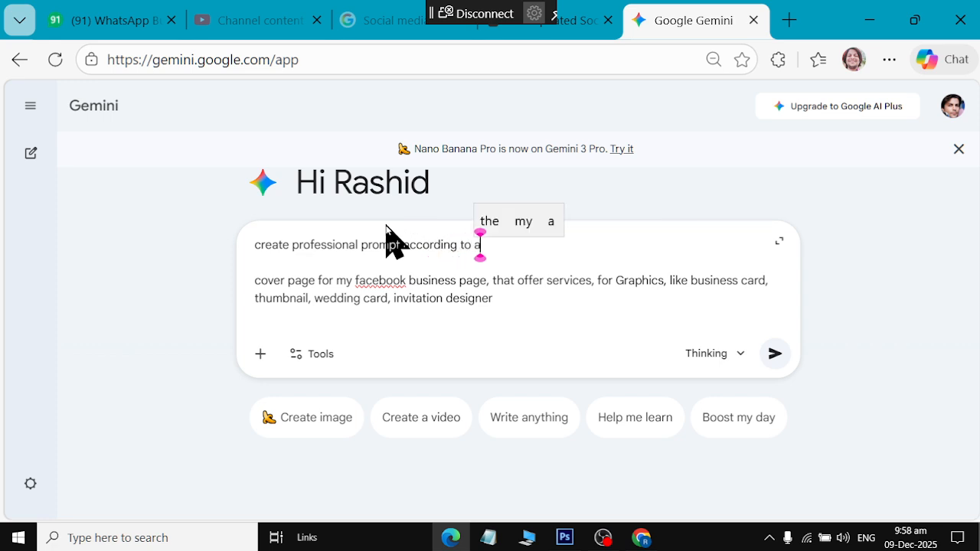
{"action": "key", "text": "BackSpace"}
{"action": "type", "text": "given data"}
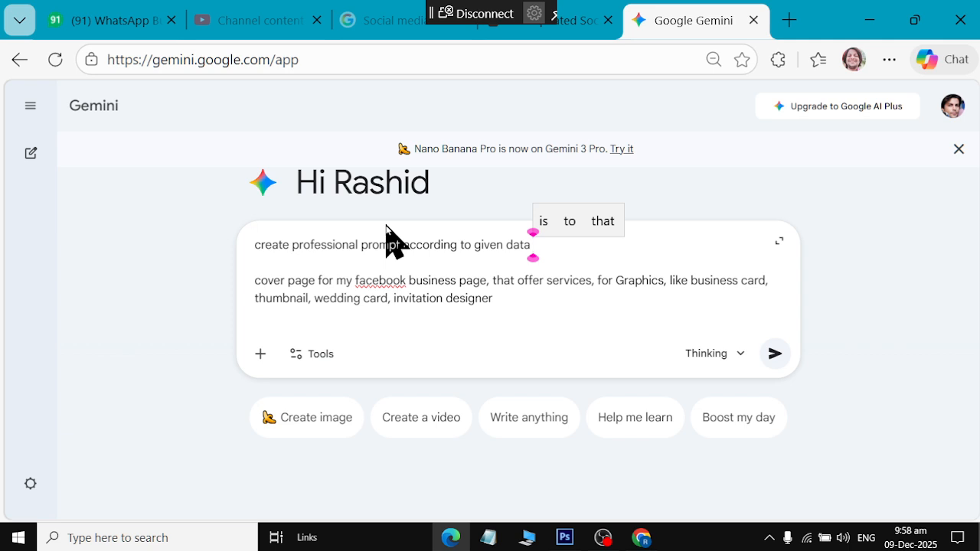
{"action": "left_click", "coordinate": [490, 310]}
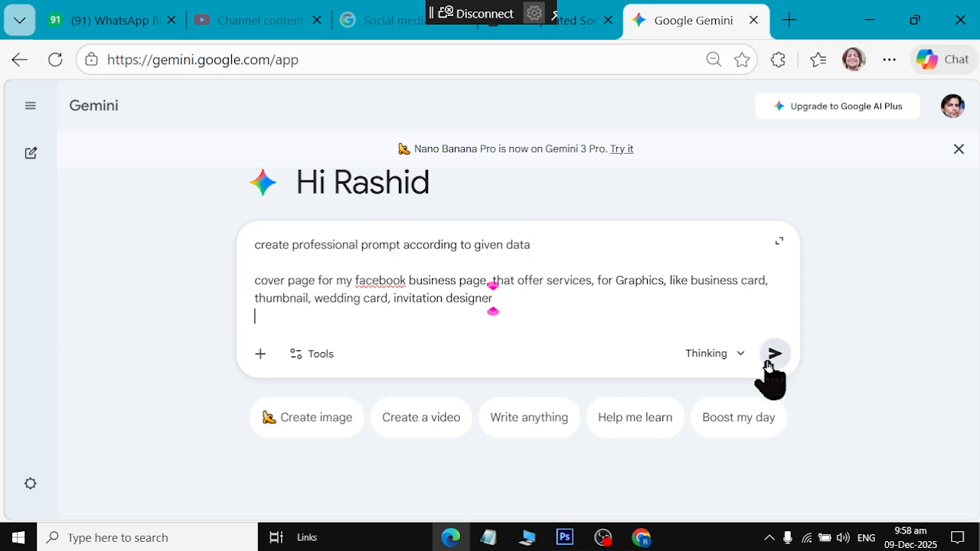
{"action": "left_click", "coordinate": [773, 354]}
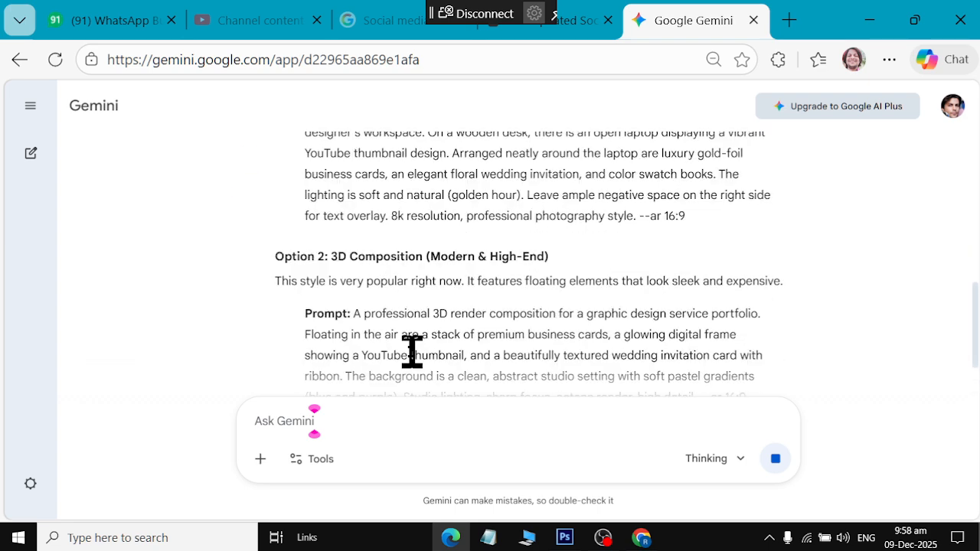
Copy Gemini's Option 1 photorealistic workspace prompt, from 'A high-resolution' to '--ar 16:9'
{"action": "scroll", "coordinate": [412, 352], "scroll_direction": "up", "scroll_amount": 2}
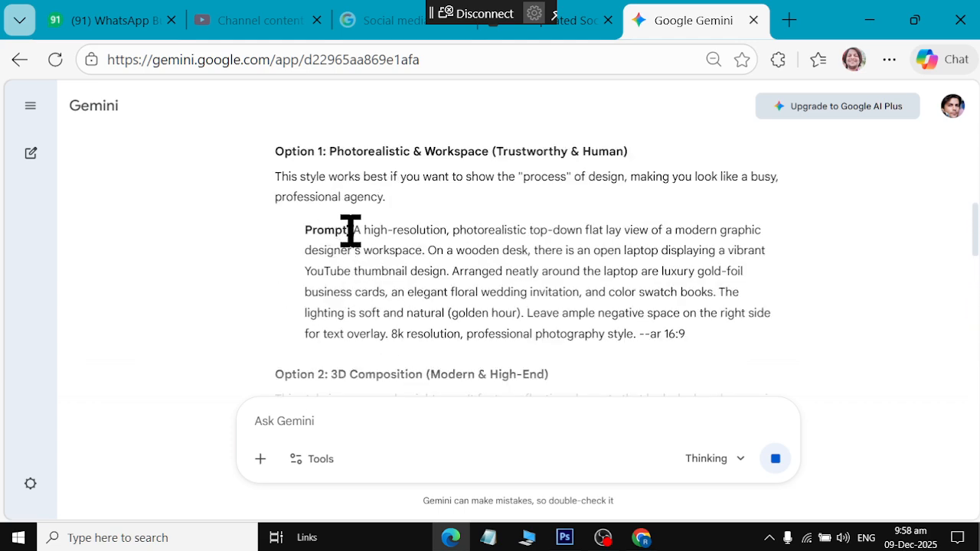
{"action": "left_click_drag", "start_coordinate": [350, 229], "coordinate": [656, 339]}
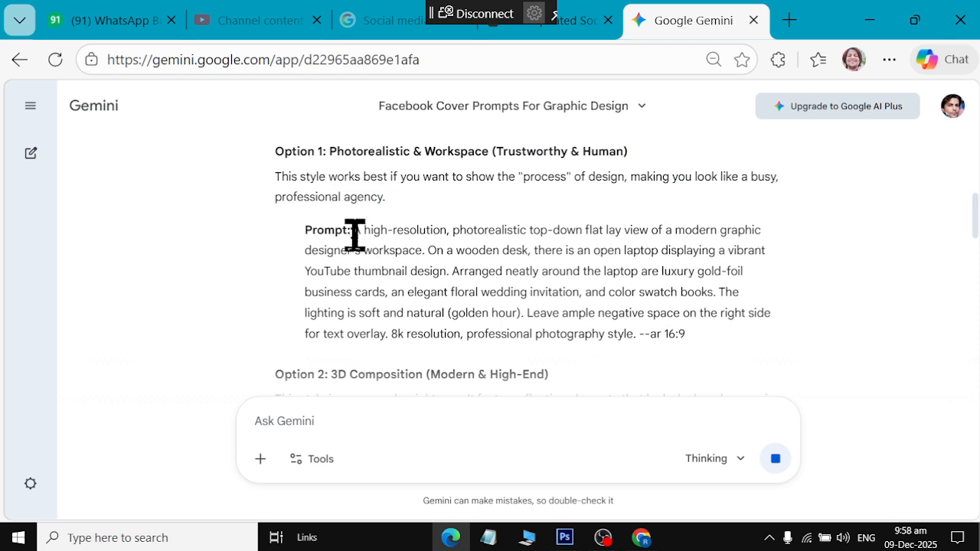
{"action": "left_click_drag", "start_coordinate": [354, 231], "coordinate": [721, 336]}
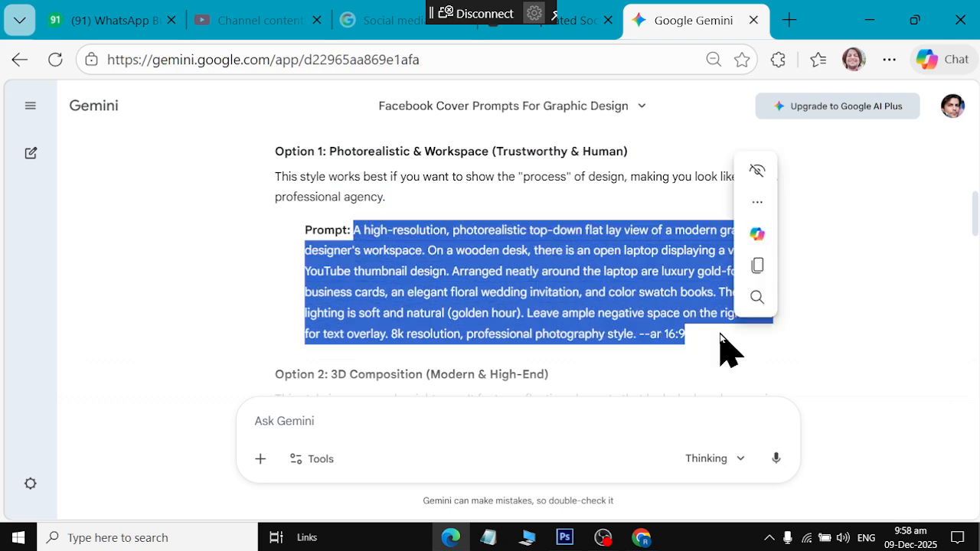
{"action": "key", "text": "ctrl+c"}
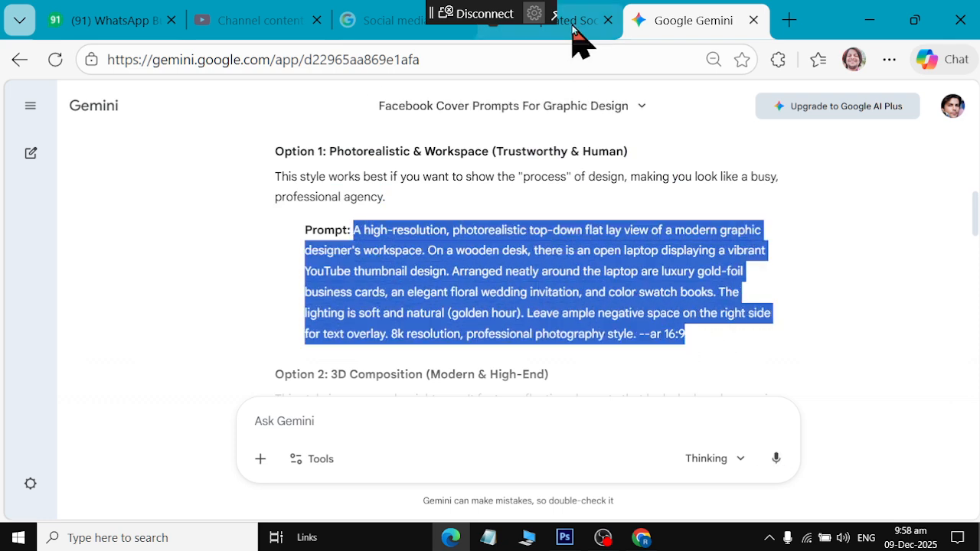
{"action": "left_click", "coordinate": [574, 23]}
{"action": "left_click", "coordinate": [666, 31]}
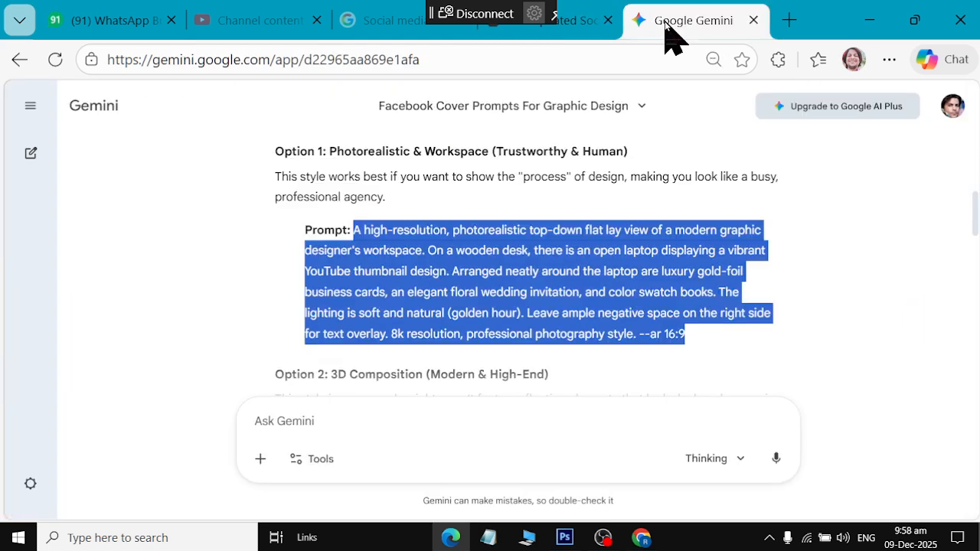
{"action": "key", "text": "alt+Tab"}
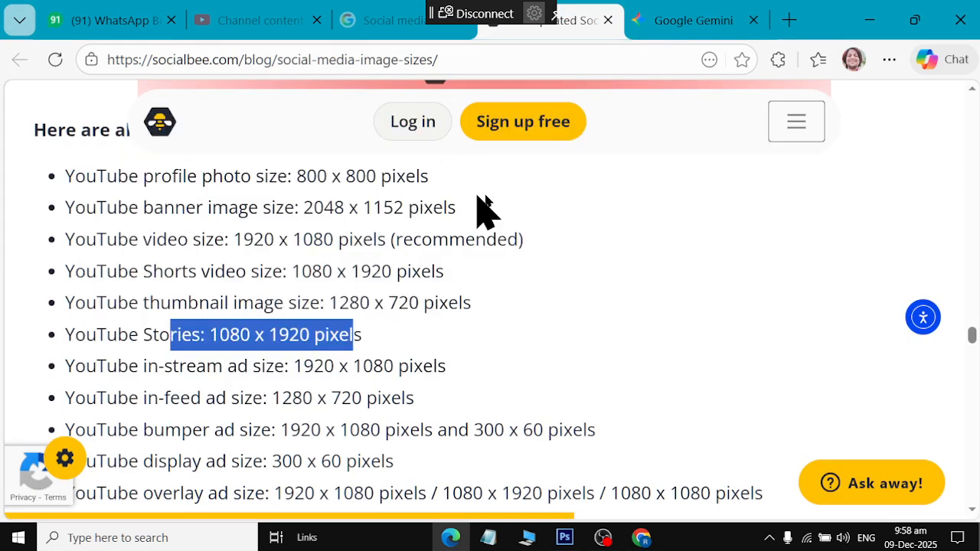
Replace Meta AI's old prompt with the pasted workspace prompt and generate four images
{"action": "left_click", "coordinate": [642, 538]}
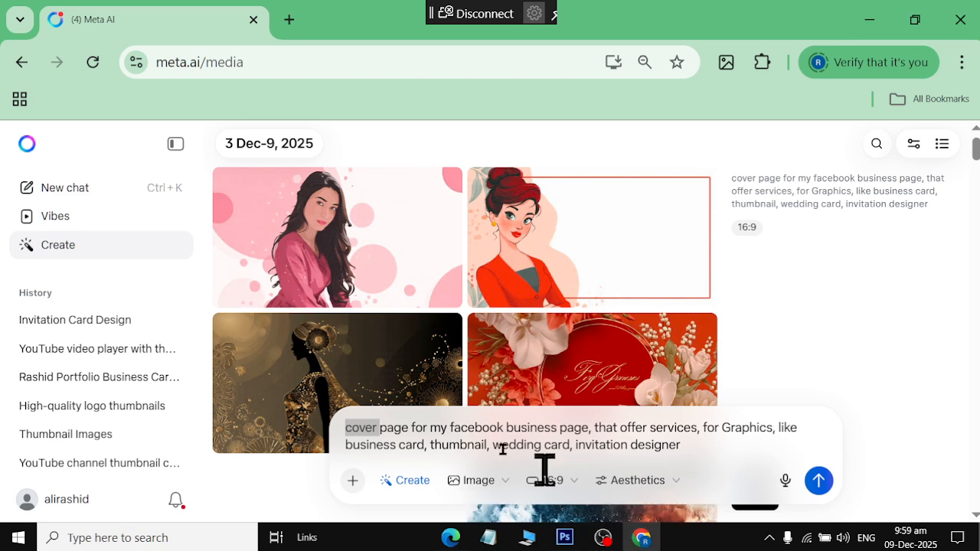
{"action": "left_click_drag", "start_coordinate": [689, 446], "coordinate": [282, 411]}
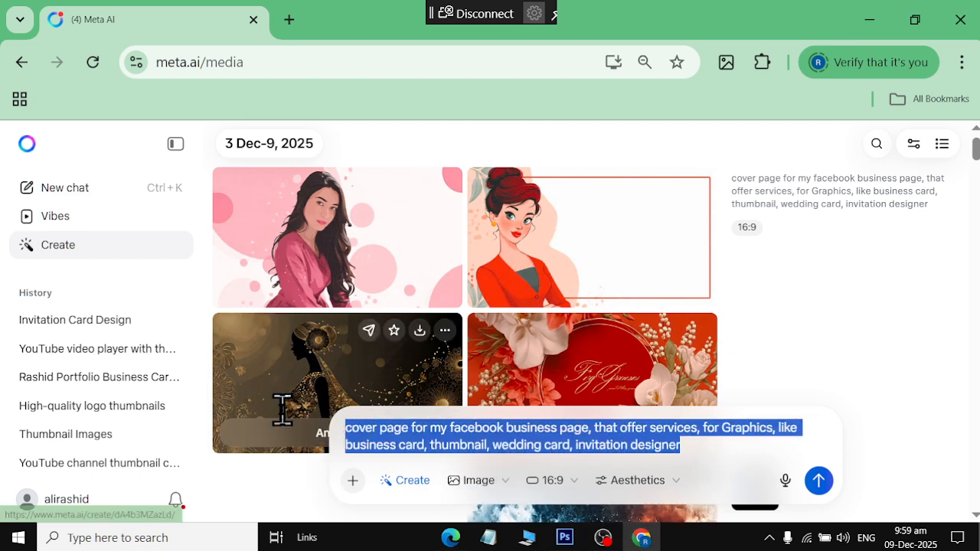
{"action": "key", "text": "BackSpace"}
{"action": "key", "text": "ctrl+v"}
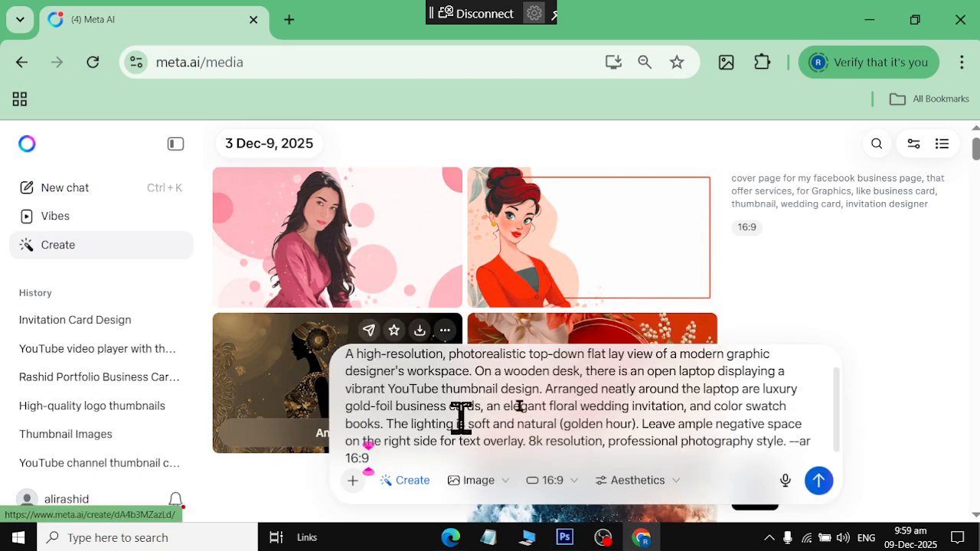
{"action": "left_click", "coordinate": [818, 480]}
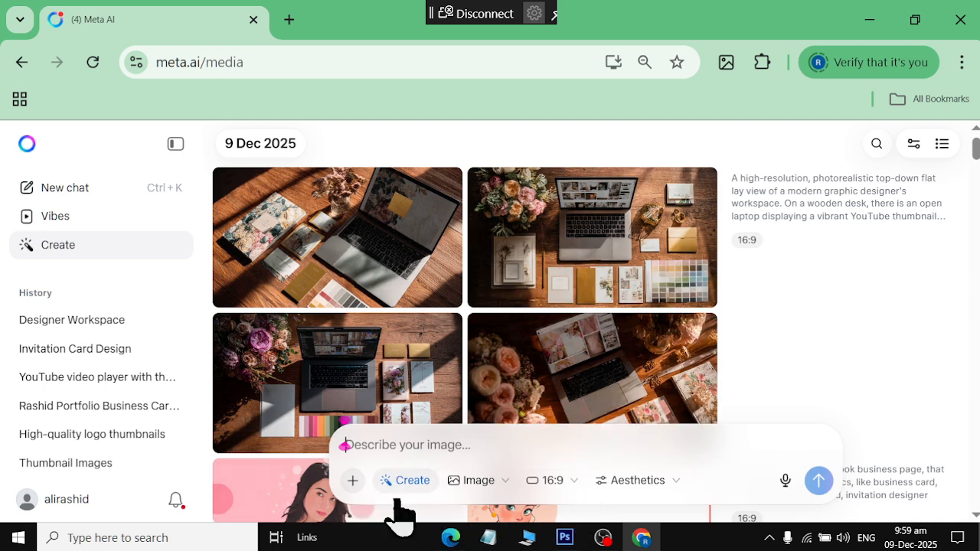
{"action": "left_click", "coordinate": [450, 538]}
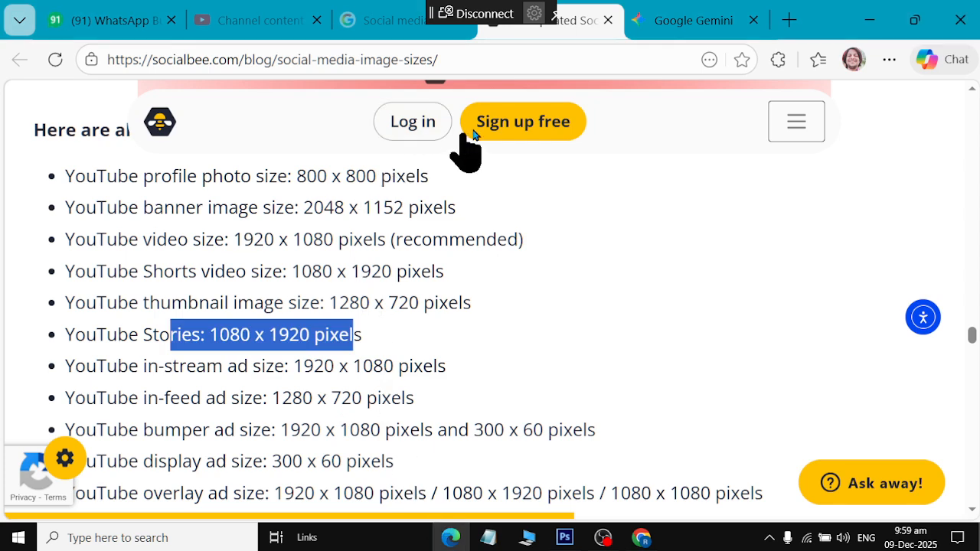
Select the Option 2 3D Composition prompt text in Gemini's response
{"action": "left_click", "coordinate": [667, 23]}
{"action": "left_click", "coordinate": [367, 242]}
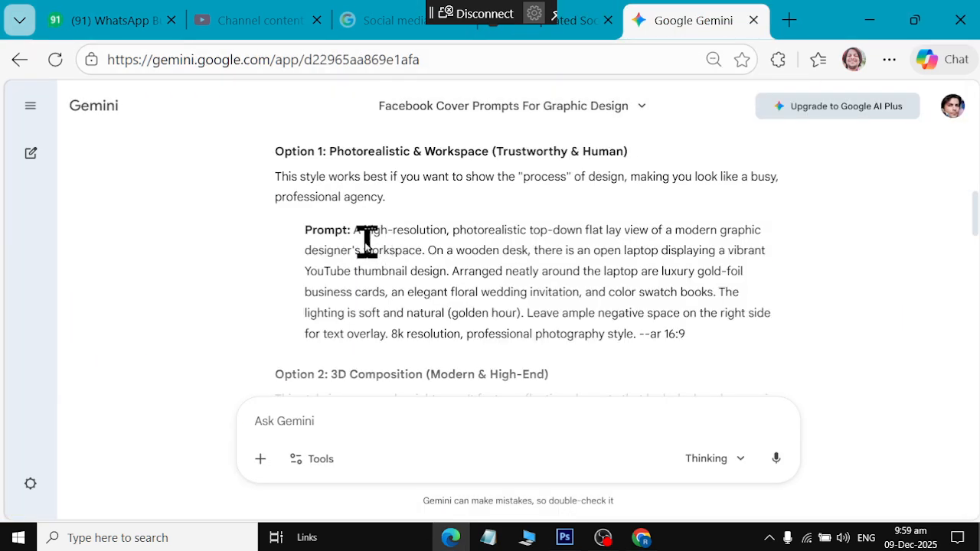
{"action": "left_click_drag", "start_coordinate": [355, 232], "coordinate": [752, 331]}
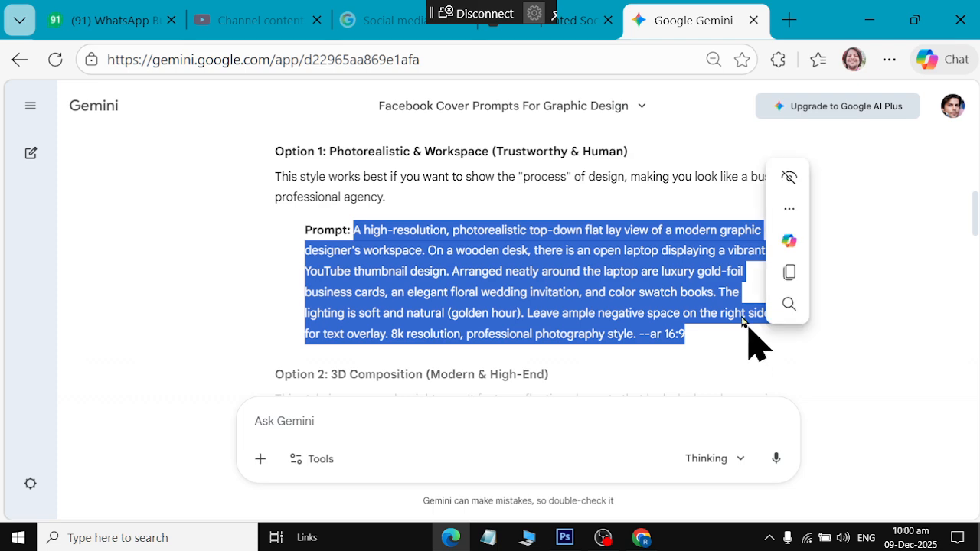
{"action": "scroll", "coordinate": [713, 283], "scroll_direction": "down", "scroll_amount": 1}
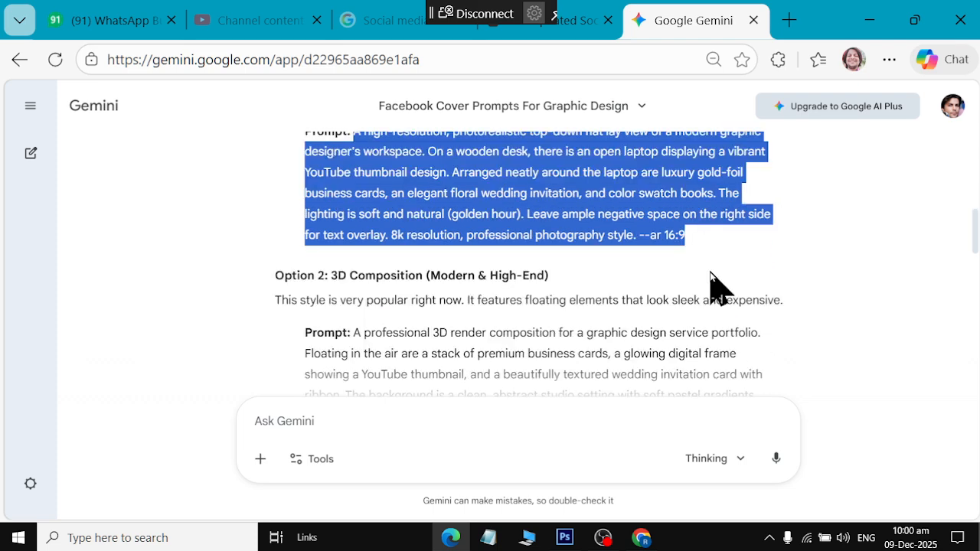
{"action": "scroll", "coordinate": [713, 282], "scroll_direction": "down", "scroll_amount": 2}
{"action": "scroll", "coordinate": [716, 283], "scroll_direction": "up", "scroll_amount": 1}
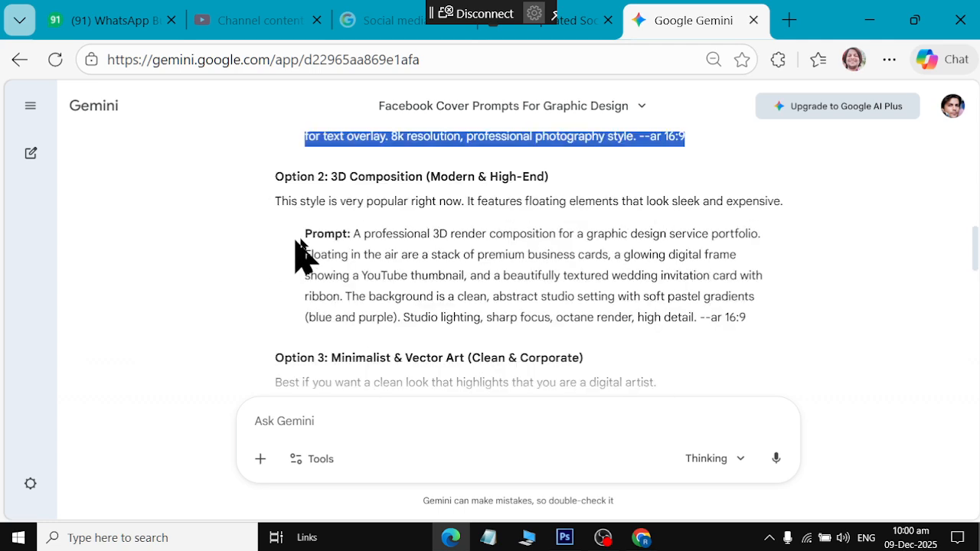
{"action": "left_click_drag", "start_coordinate": [354, 234], "coordinate": [761, 330]}
{"action": "key", "text": "ctrl+c"}
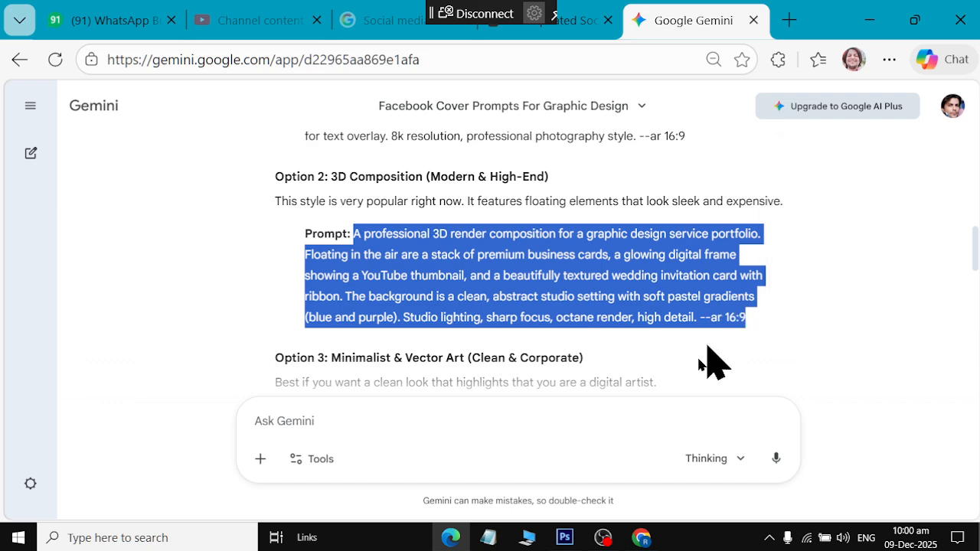
{"action": "left_click", "coordinate": [581, 21]}
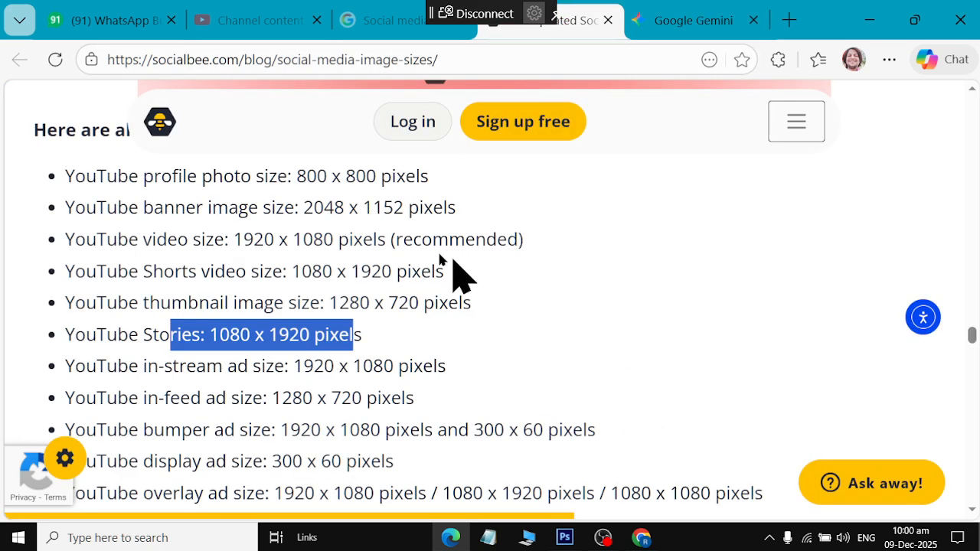
{"action": "left_click", "coordinate": [671, 23]}
Paste the Option 2 3D render prompt into Meta AI and generate four pastel floating-card images
{"action": "left_click", "coordinate": [630, 533]}
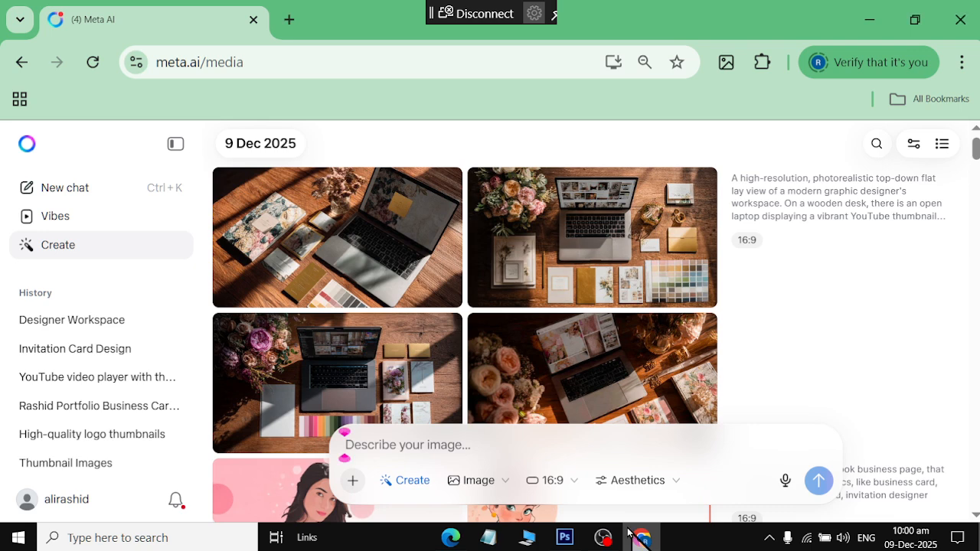
{"action": "left_click", "coordinate": [422, 450]}
{"action": "key", "text": "ctrl+v"}
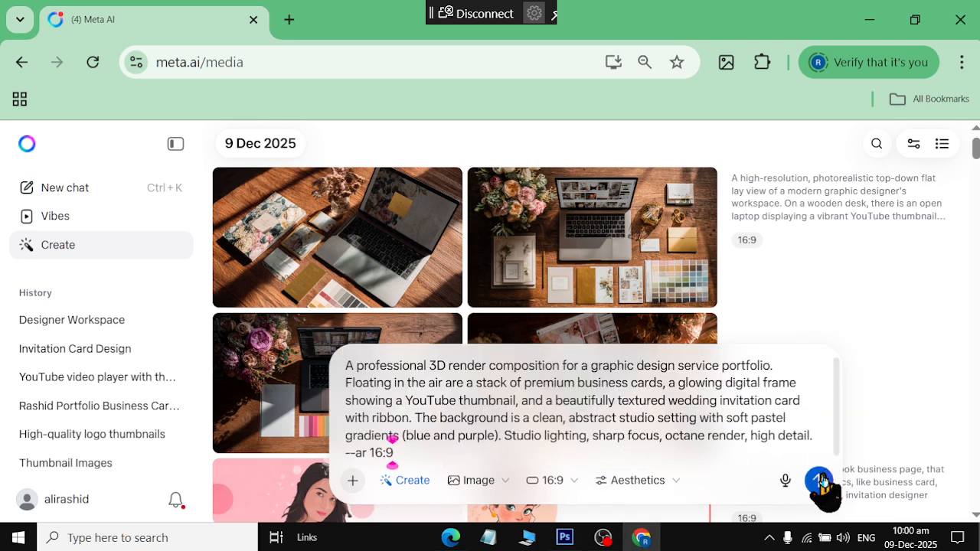
{"action": "left_click", "coordinate": [819, 480]}
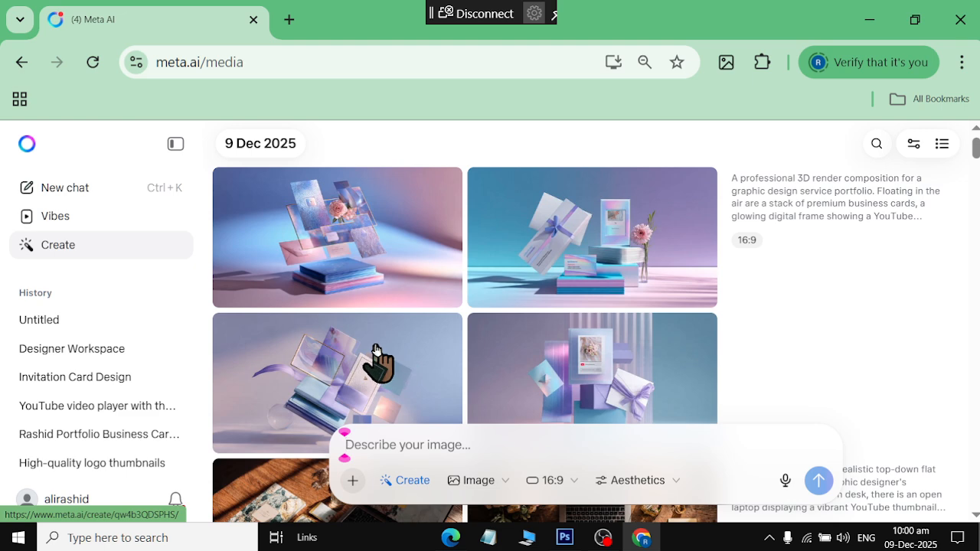
{"action": "scroll", "coordinate": [531, 315], "scroll_direction": "down", "scroll_amount": 1}
{"action": "scroll", "coordinate": [531, 315], "scroll_direction": "up", "scroll_amount": 1}
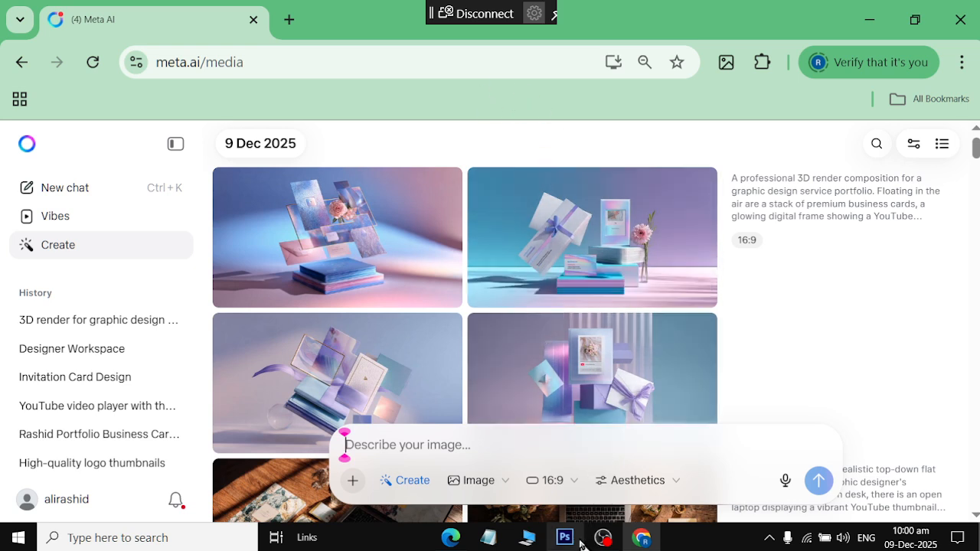
{"action": "left_click", "coordinate": [451, 538]}
Scroll past the Option 2 prompt and select the Option 3 Minimalist & Vector Art prompt paragraph
{"action": "scroll", "coordinate": [433, 284], "scroll_direction": "up", "scroll_amount": 1}
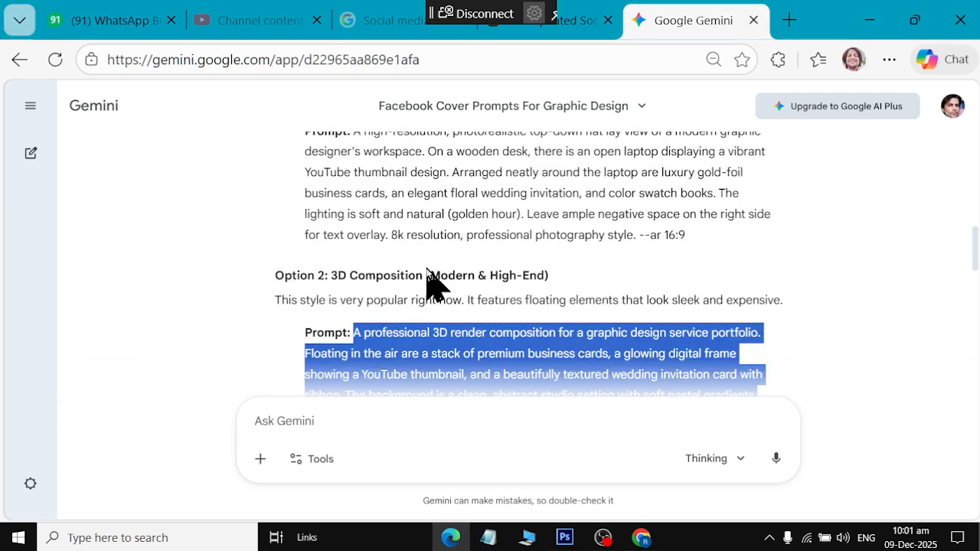
{"action": "scroll", "coordinate": [434, 284], "scroll_direction": "down", "scroll_amount": 1}
{"action": "left_click_drag", "start_coordinate": [353, 234], "coordinate": [762, 314]}
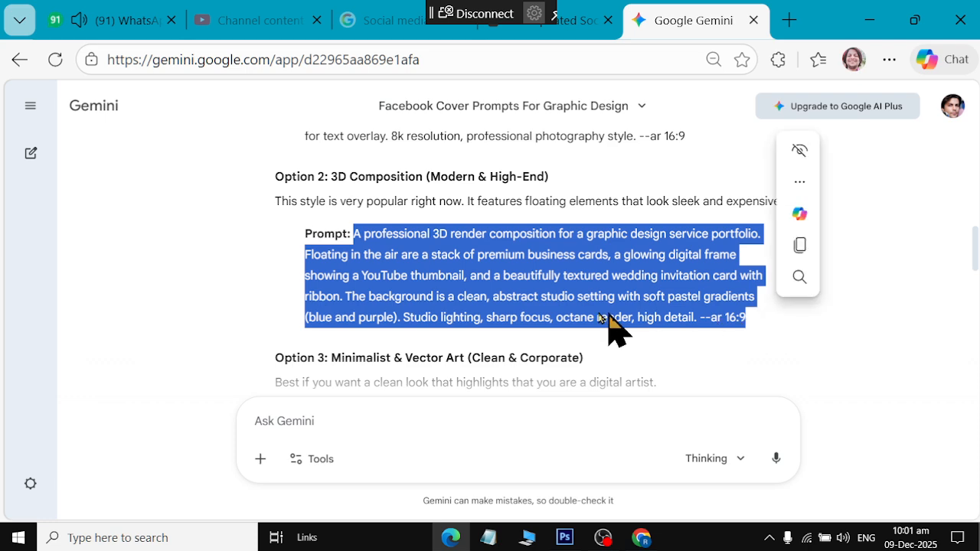
{"action": "left_click", "coordinate": [452, 258]}
{"action": "scroll", "coordinate": [476, 275], "scroll_direction": "down", "scroll_amount": 1}
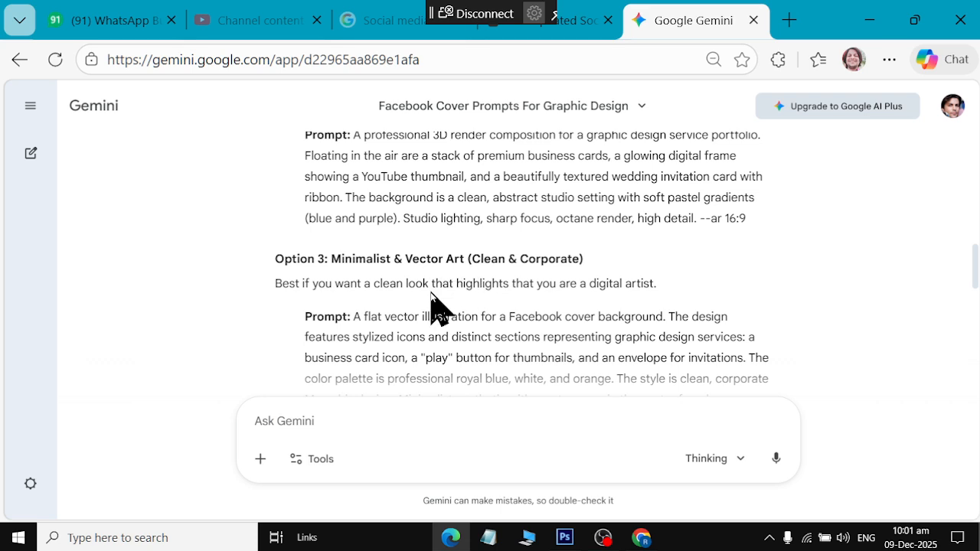
{"action": "scroll", "coordinate": [437, 313], "scroll_direction": "down", "scroll_amount": 1}
{"action": "left_click_drag", "start_coordinate": [355, 216], "coordinate": [430, 339]}
{"action": "key", "text": "ctrl+c"}
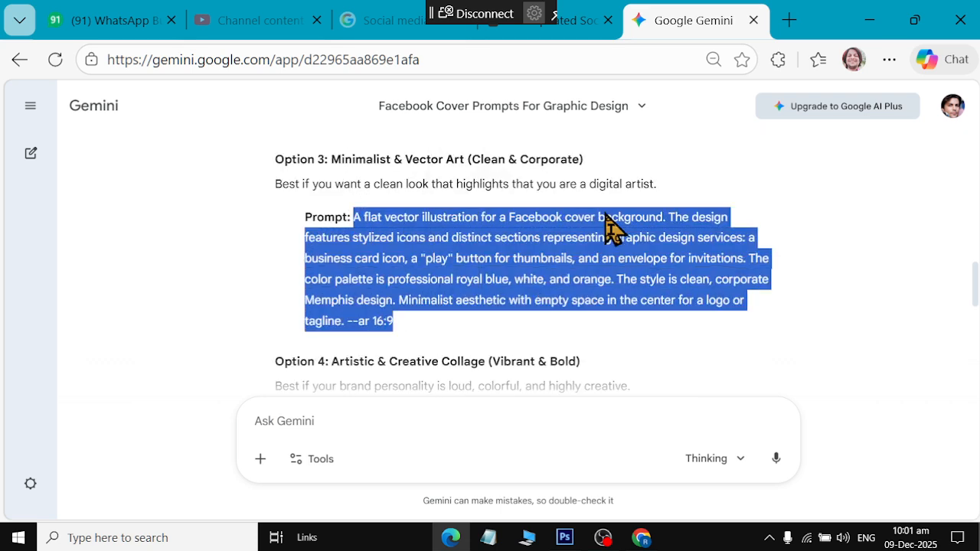
Paste the Option 3 flat-vector prompt into Meta AI's Describe your image box and send it
{"action": "left_click", "coordinate": [635, 532]}
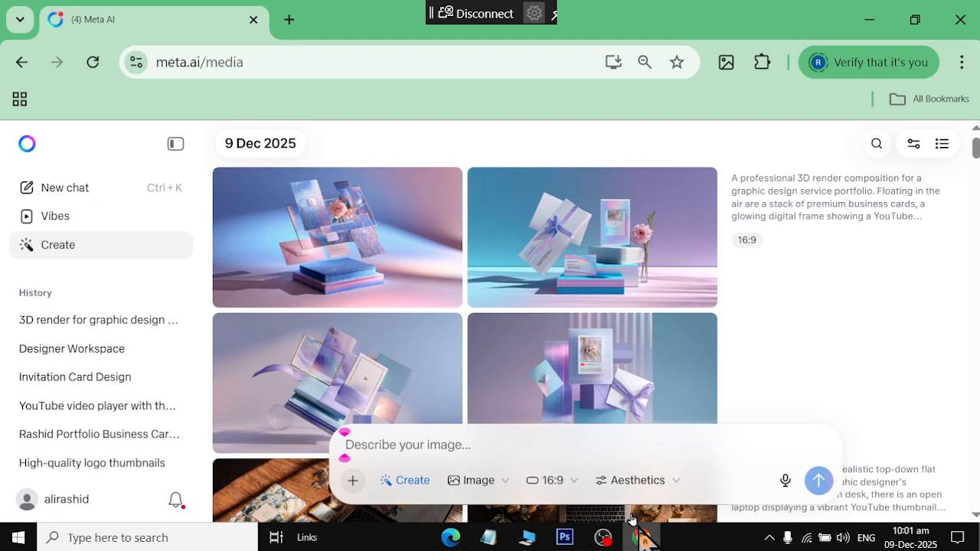
{"action": "left_click", "coordinate": [459, 451]}
{"action": "key", "text": "ctrl+v"}
{"action": "left_click", "coordinate": [817, 480]}
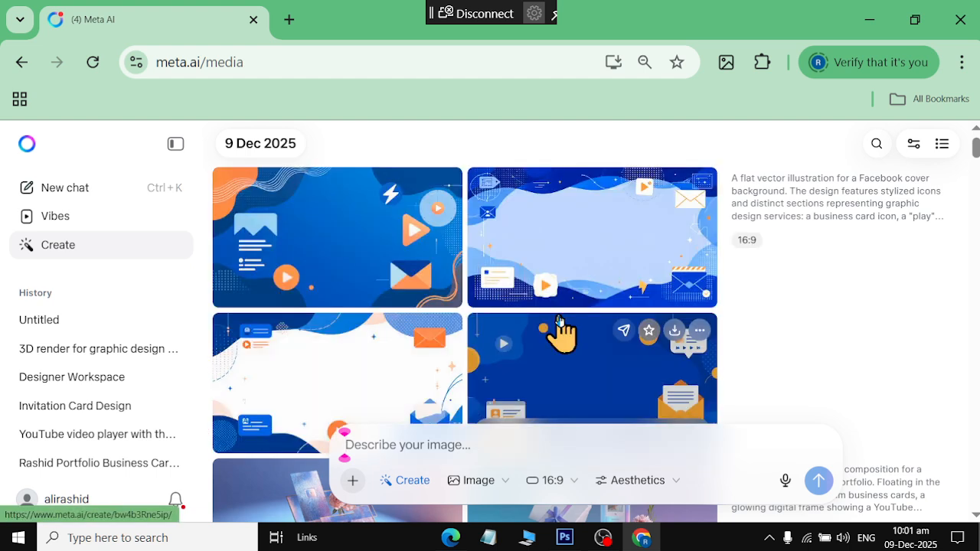
{"action": "scroll", "coordinate": [629, 386], "scroll_direction": "down", "scroll_amount": 1}
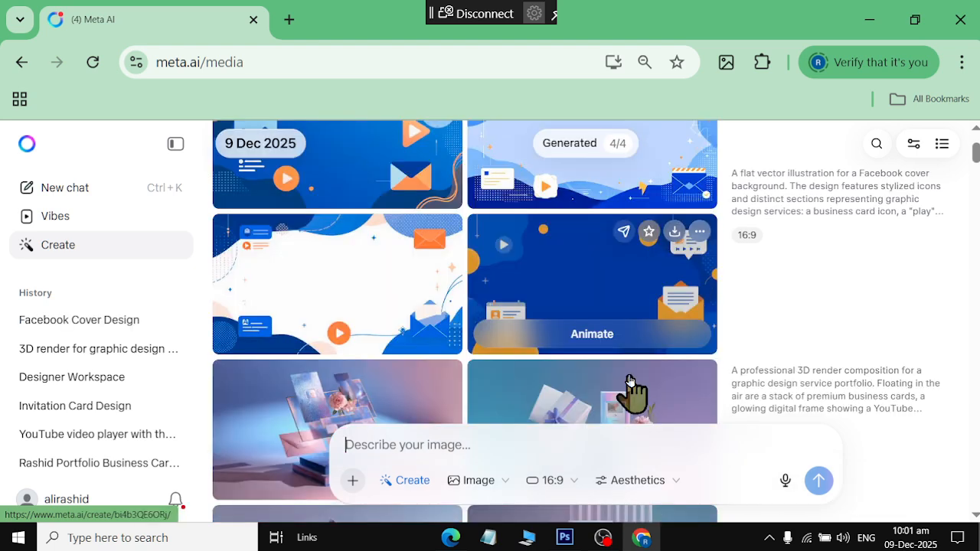
{"action": "scroll", "coordinate": [629, 387], "scroll_direction": "up", "scroll_amount": 1}
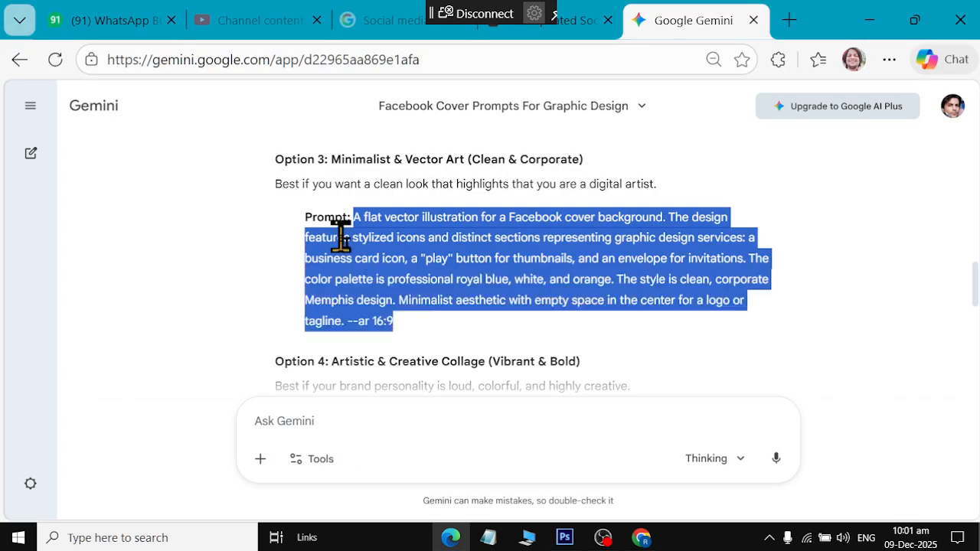
Review the four blue, white and orange vector cover results, then return to Gemini
{"action": "key", "text": "alt+Tab"}
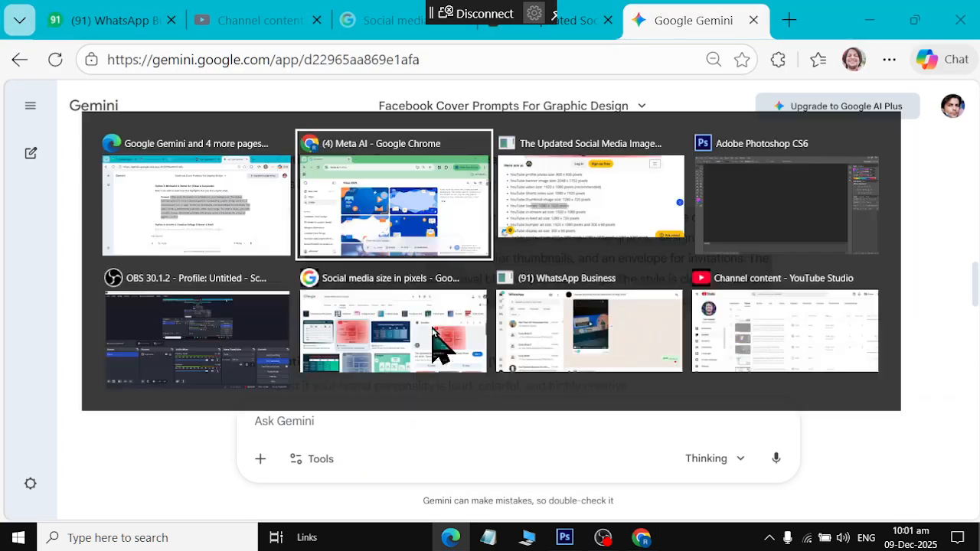
{"action": "scroll", "coordinate": [449, 247], "scroll_direction": "down", "scroll_amount": 5}
{"action": "scroll", "coordinate": [438, 290], "scroll_direction": "down", "scroll_amount": 3}
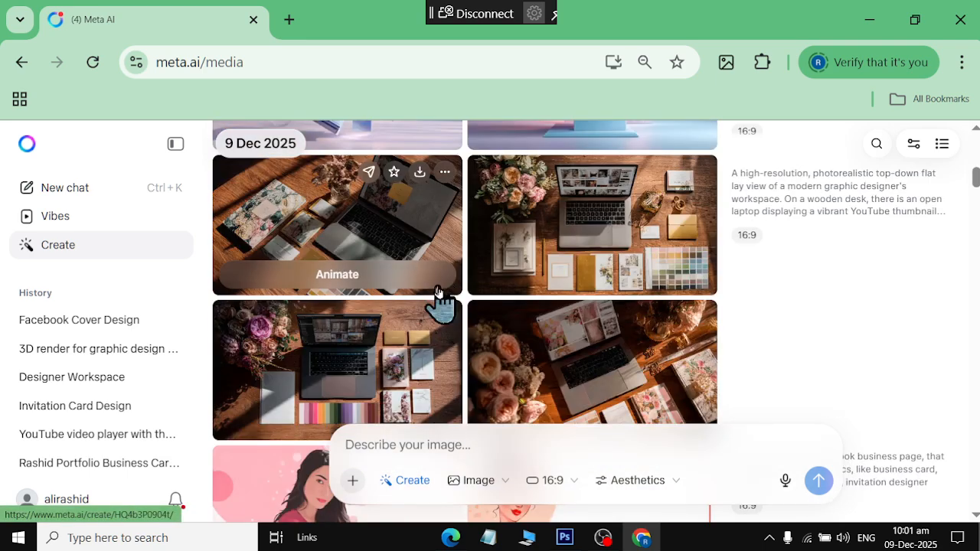
{"action": "scroll", "coordinate": [448, 349], "scroll_direction": "up", "scroll_amount": 3}
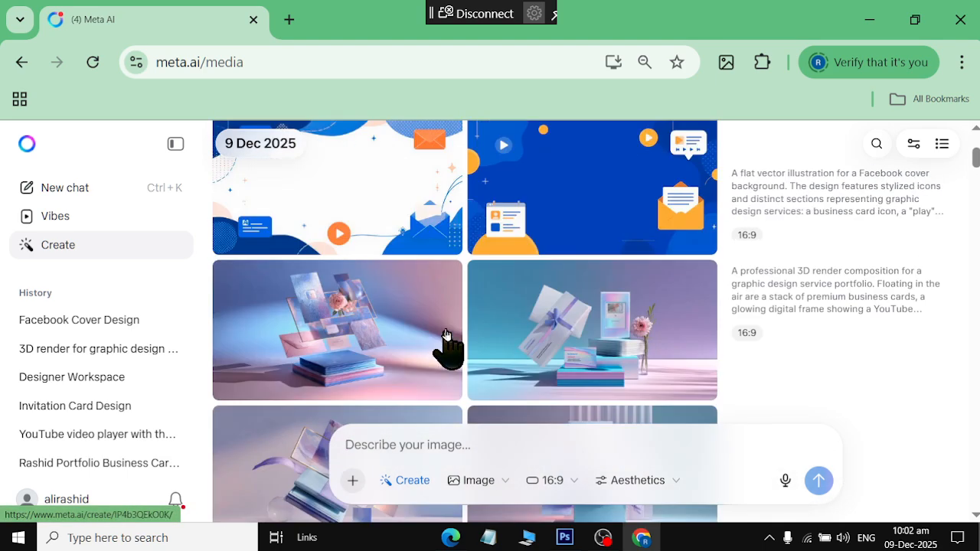
{"action": "scroll", "coordinate": [489, 203], "scroll_direction": "up", "scroll_amount": 3}
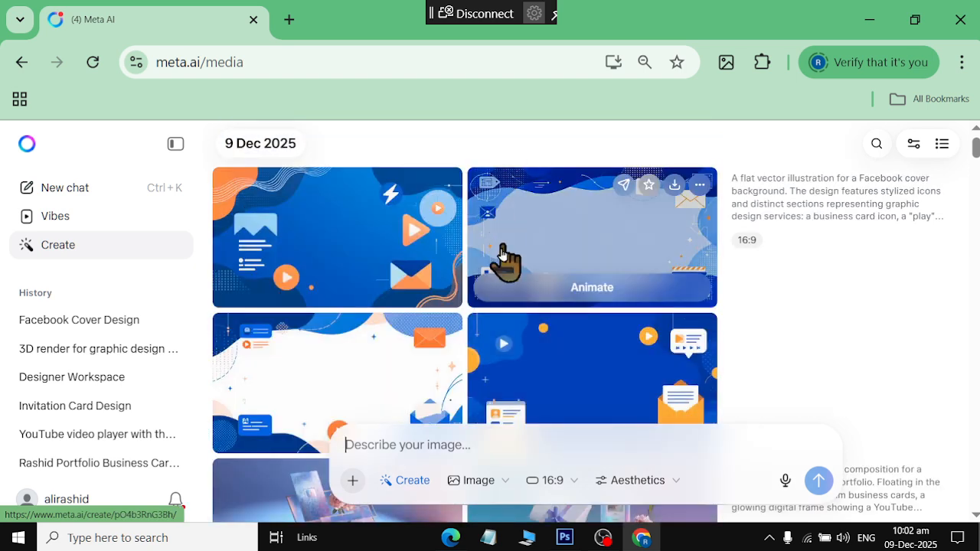
{"action": "key", "text": "alt+Tab"}
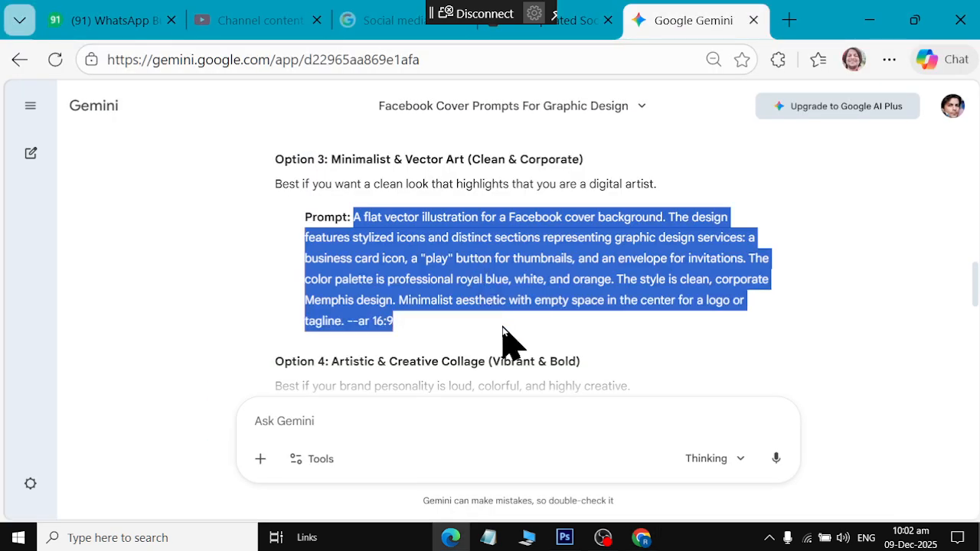
Launch Notepad via the Run box and paste the copied vector cover prompt, starting a new line
{"action": "key", "text": "alt+Tab"}
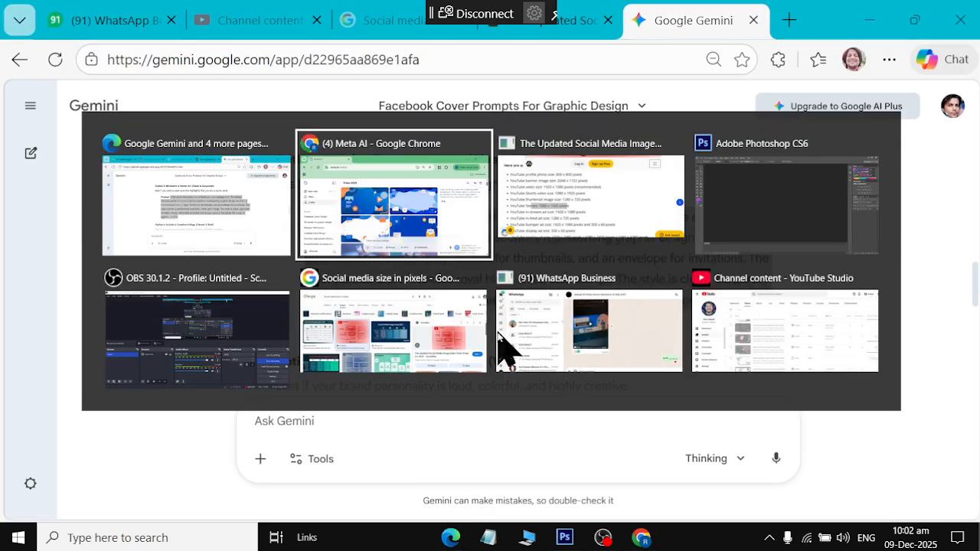
{"action": "key", "text": "alt+shift+Tab"}
{"action": "key", "text": "alt+shift+Tab"}
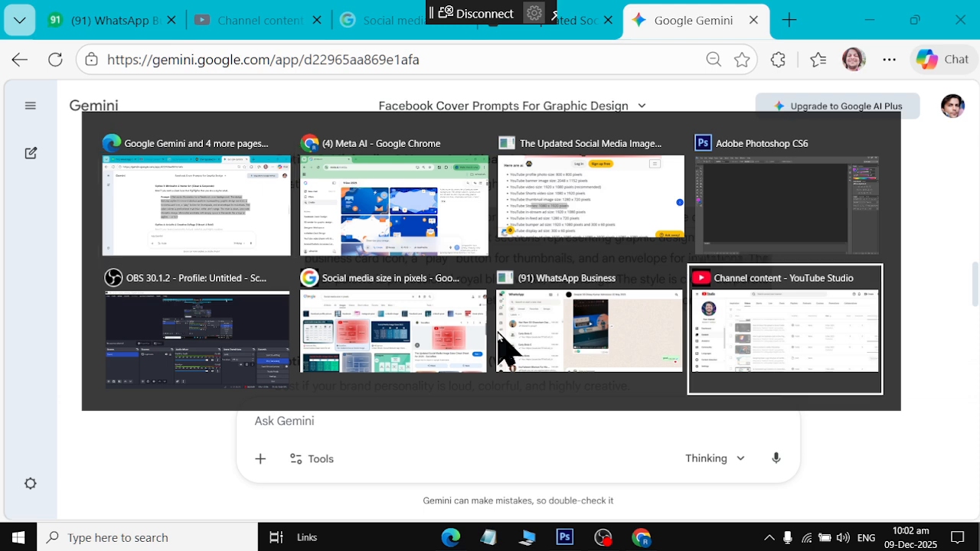
{"action": "key", "text": "super+r"}
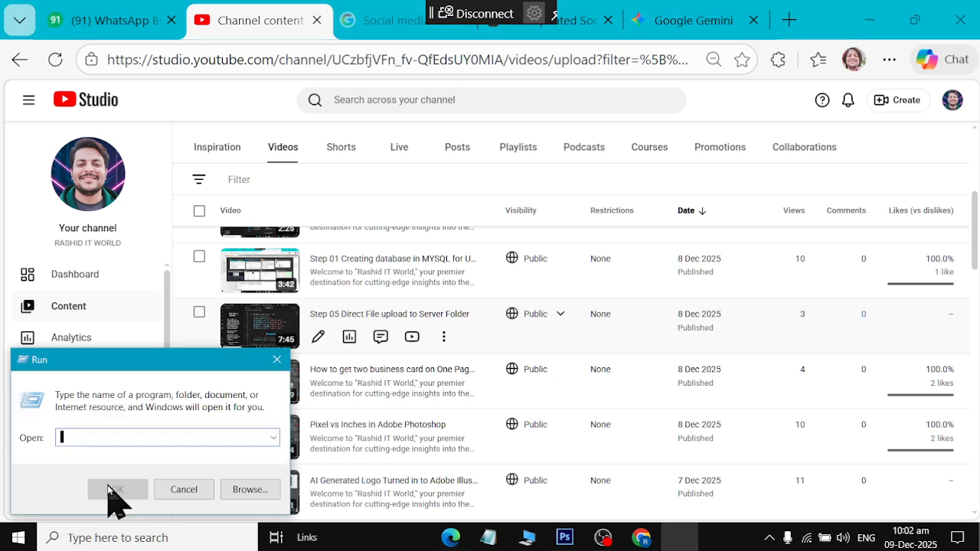
{"action": "type", "text": "n"}
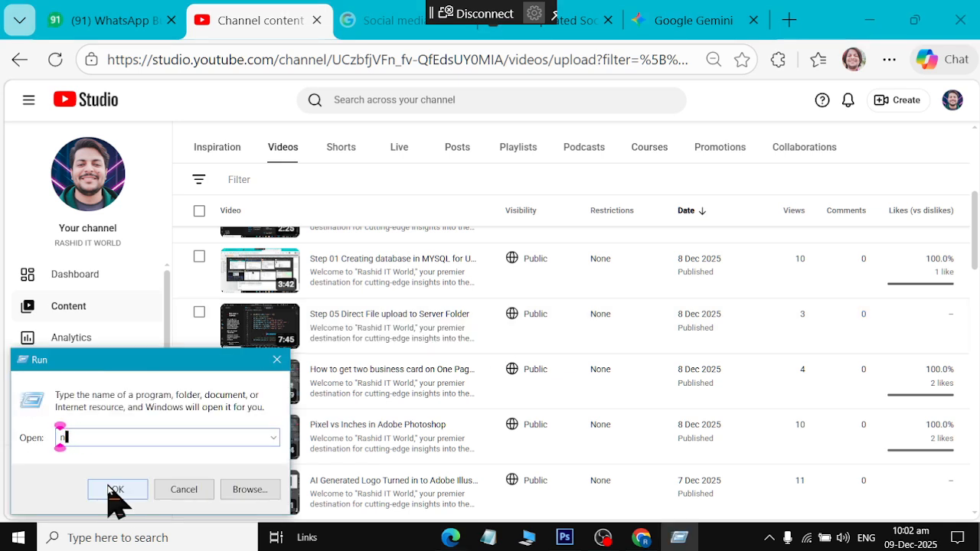
{"action": "type", "text": "otepotepad"}
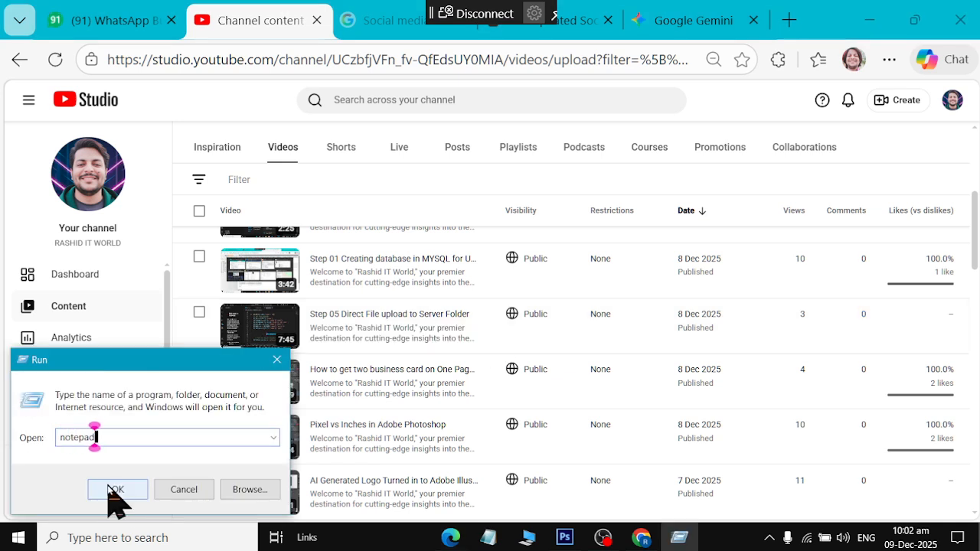
{"action": "left_click", "coordinate": [111, 490]}
{"action": "type", "text": "A flat vector illustration for a Facebook cover background. The design features stylized icons and distinct sections representing graphic design services: a business card icon, a \"play\" button for thumbnails, and an envelope for invitations. The color palette is professional royal blue, white, and orange. The style is clean, corporate Memphis design. Minimalist aesthetic with empty space in the center for a logo or tagline. --ar 16:9"}
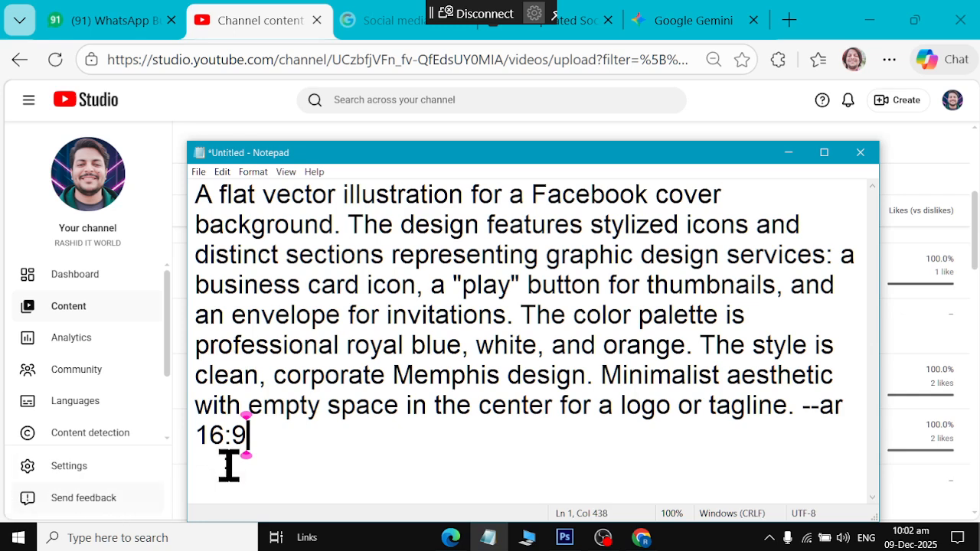
{"action": "type", "text": ","}
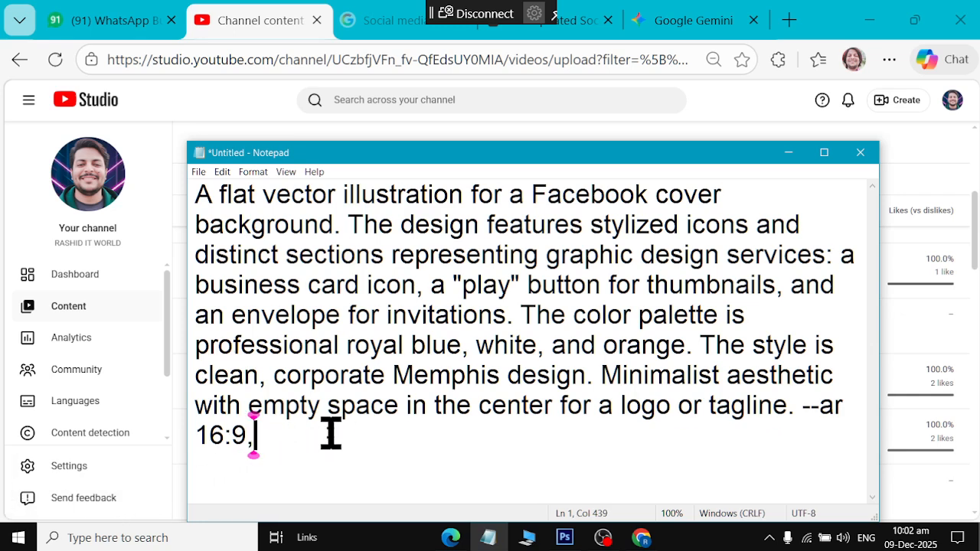
{"action": "key", "text": "Return"}
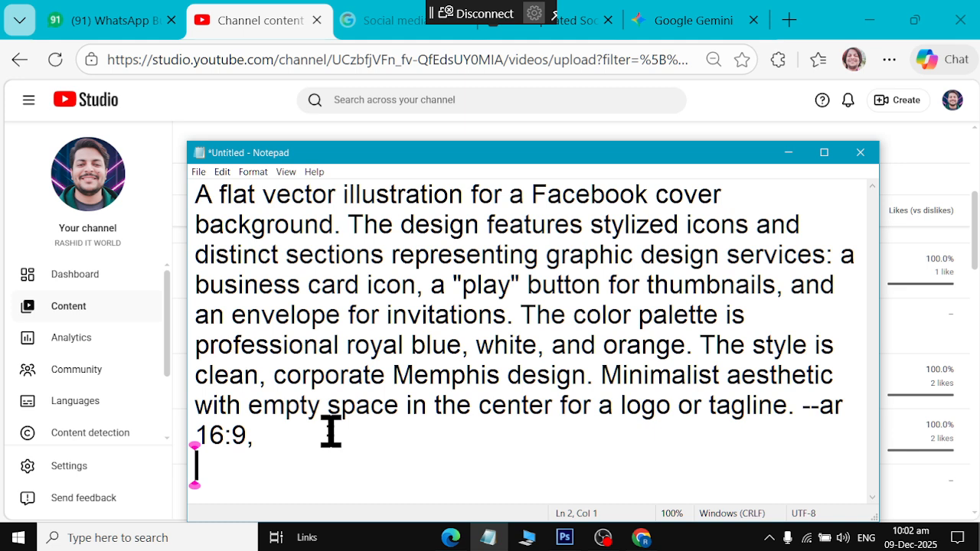
Request business name "RASHID The Graphics" in the image header, embossed, highlighted, in large thick fonts
{"action": "type", "text": "Display "}
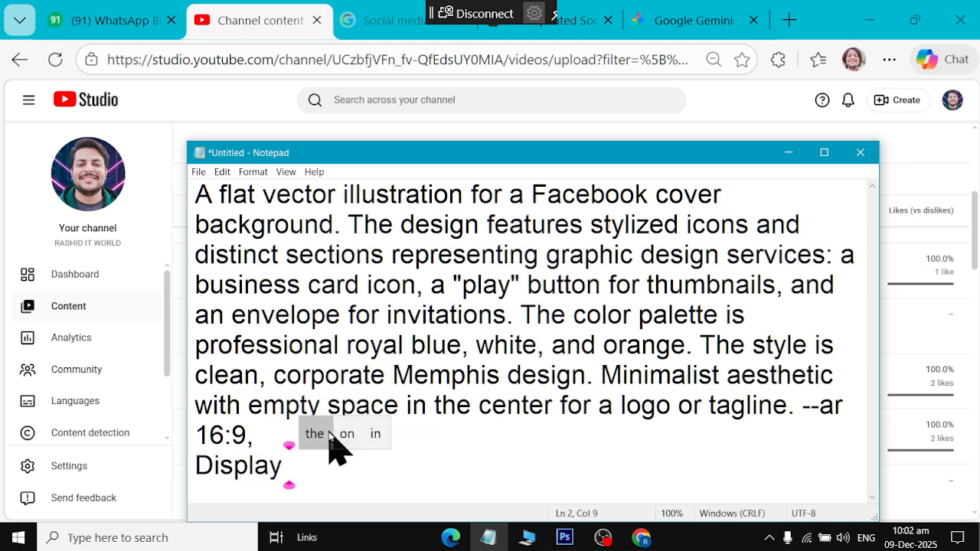
{"action": "type", "text": "my "}
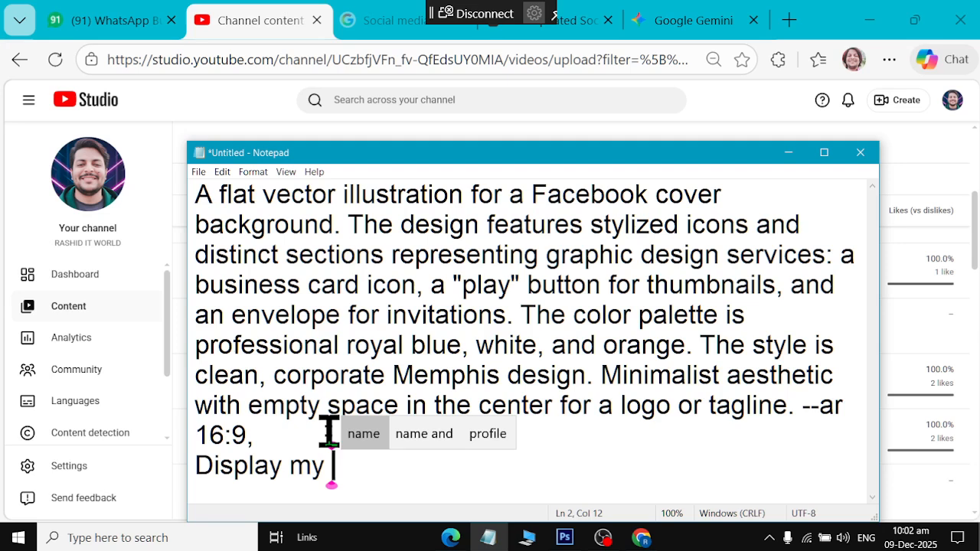
{"action": "type", "text": "Business Na"}
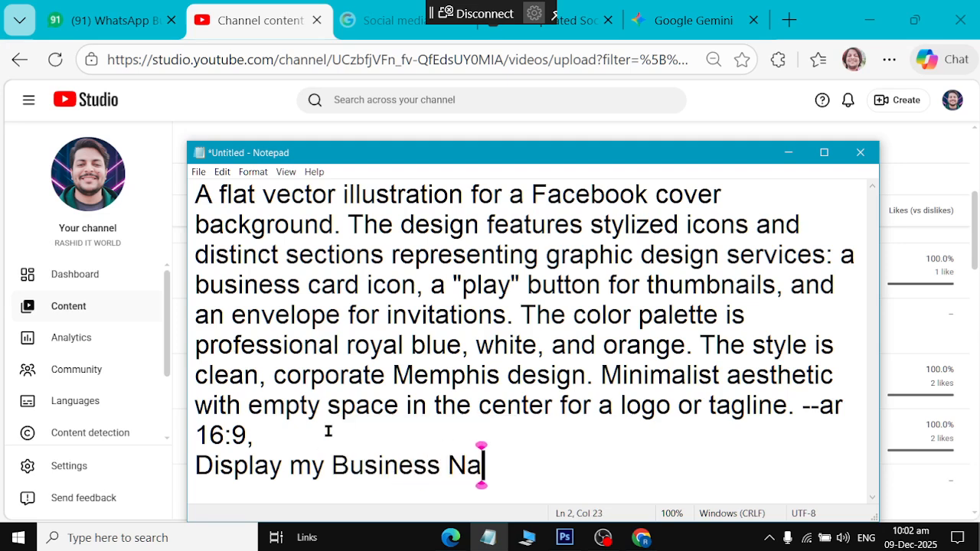
{"action": "type", "text": "me \""}
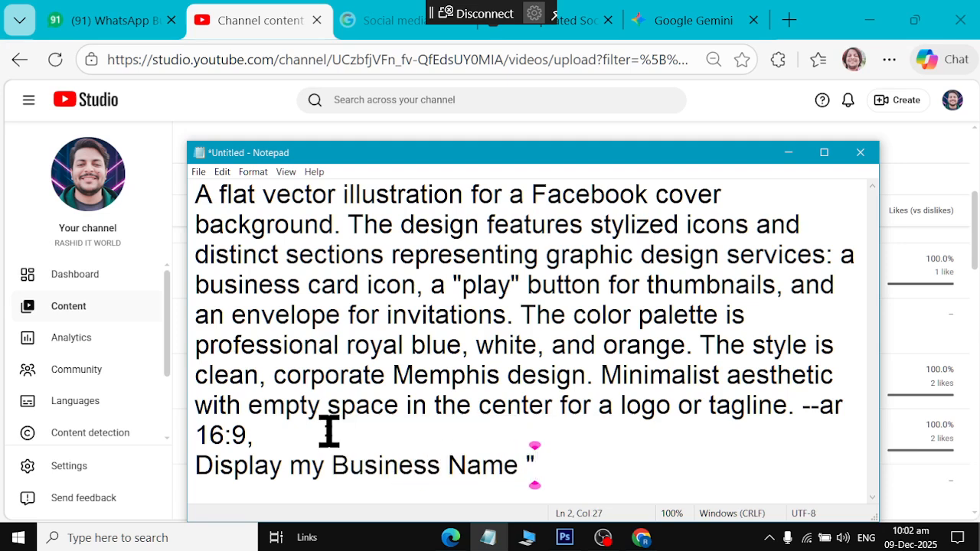
{"action": "type", "text": "RAS"}
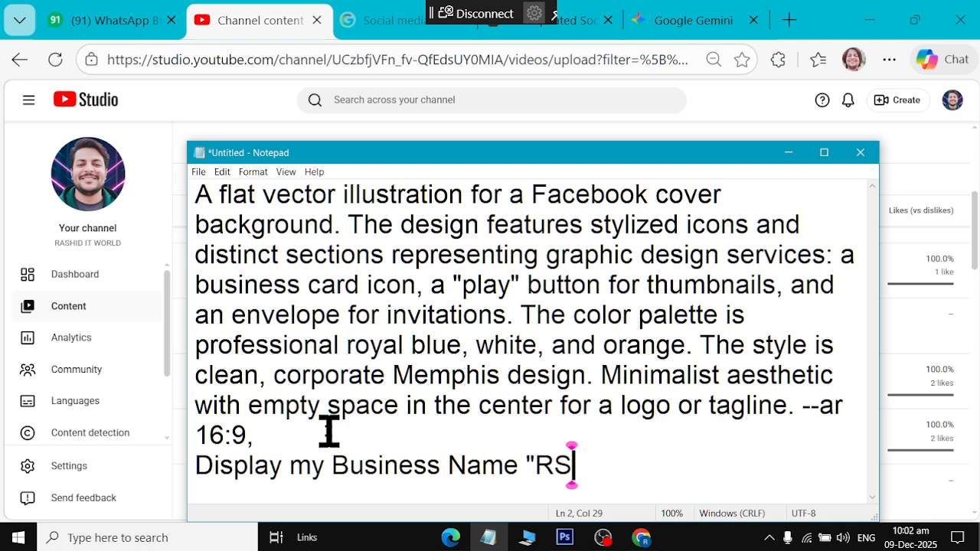
{"action": "key", "text": "BackSpace"}
{"action": "type", "text": "ASHID The GRaphi"}
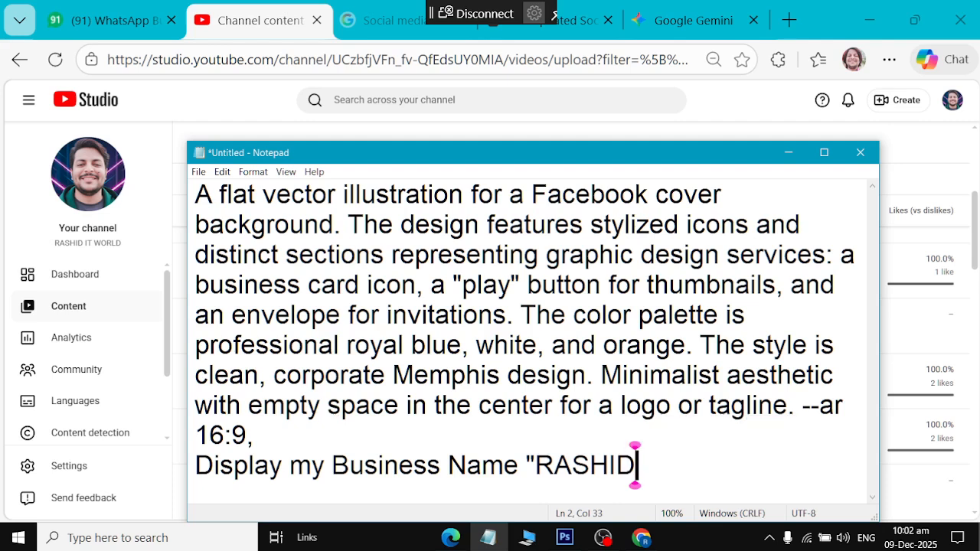
{"action": "key", "text": "BackSpace"}
{"action": "key", "text": "BackSpace"}
{"action": "key", "text": "BackSpace"}
{"action": "key", "text": "BackSpace"}
{"action": "key", "text": "BackSpace"}
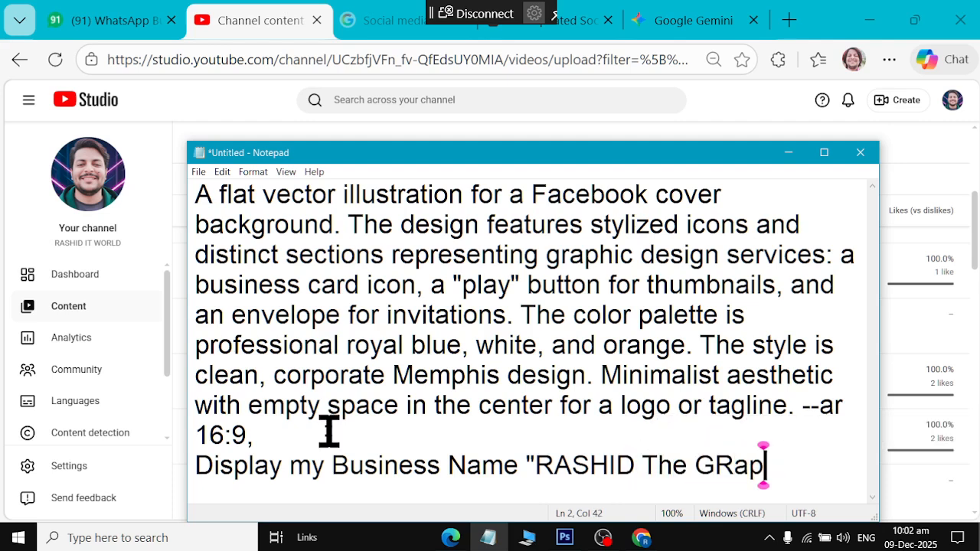
{"action": "type", "text": "raphics\""}
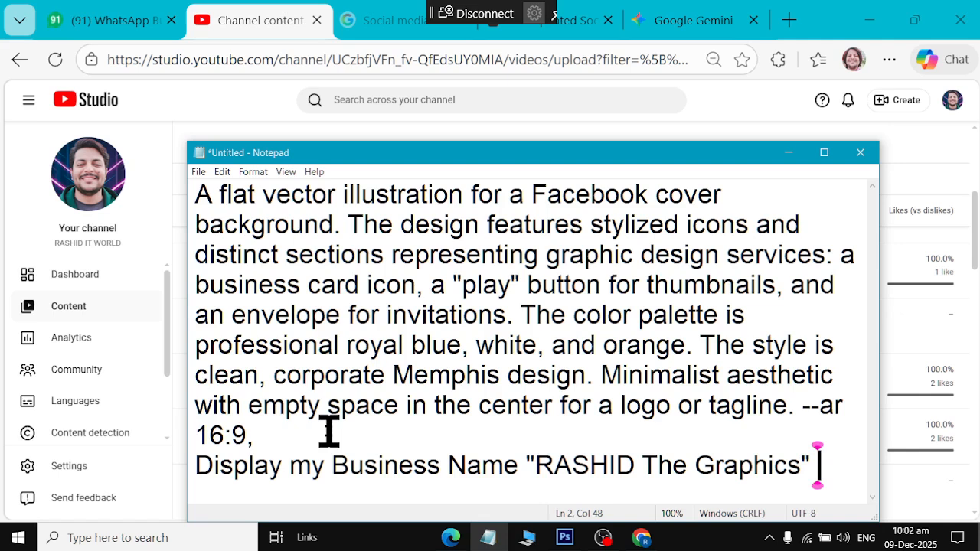
{"action": "type", "text": " at tope"}
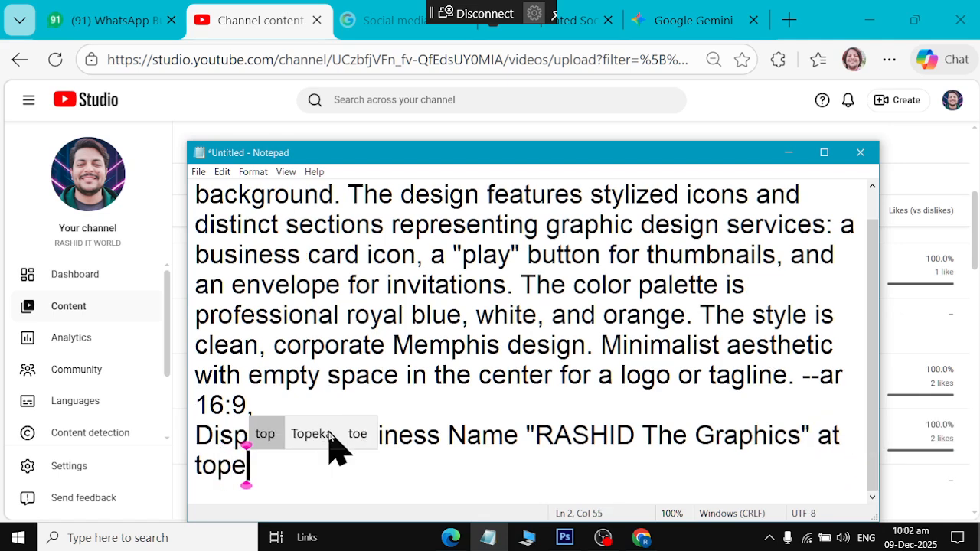
{"action": "key", "text": "BackSpace"}
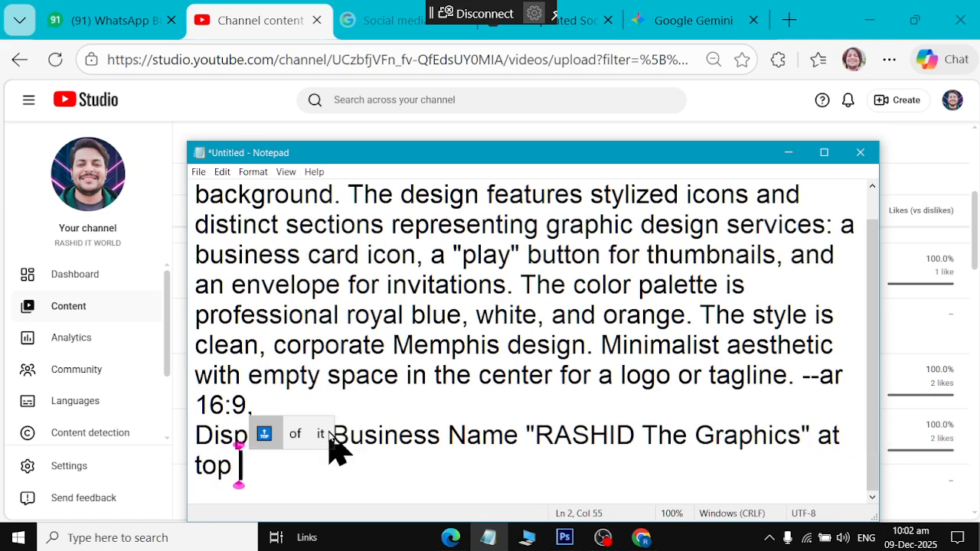
{"action": "type", "text": "leve"}
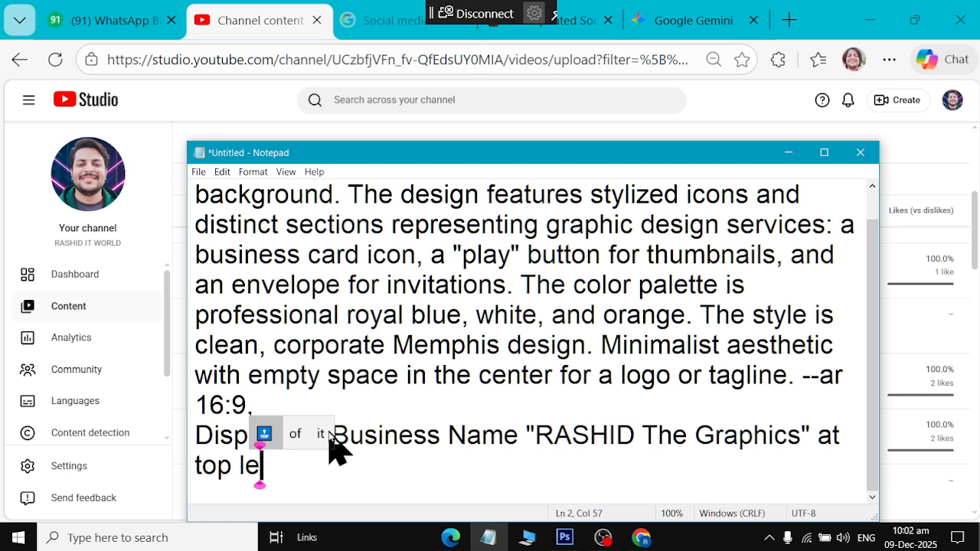
{"action": "key", "text": "BackSpace"}
{"action": "key", "text": "BackSpace"}
{"action": "key", "text": "BackSpace"}
{"action": "key", "text": "BackSpace"}
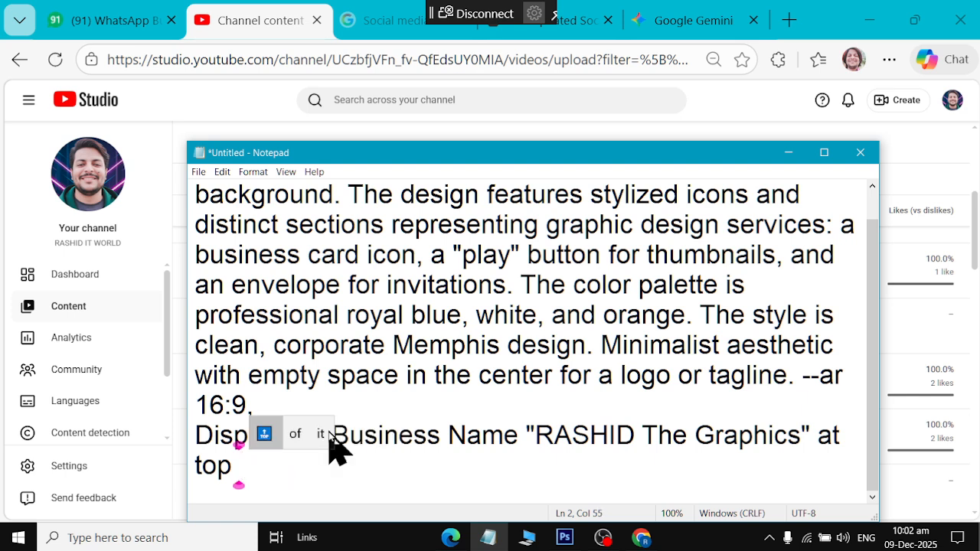
{"action": "key", "text": "BackSpace"}
{"action": "key", "text": "BackSpace"}
{"action": "key", "text": "BackSpace"}
{"action": "key", "text": "BackSpace"}
{"action": "type", "text": "hea"}
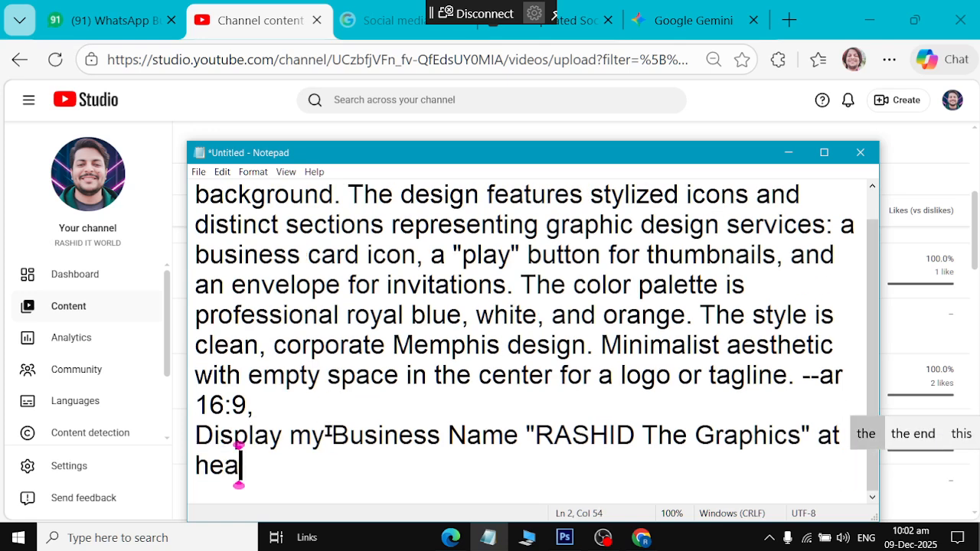
{"action": "type", "text": "der of "}
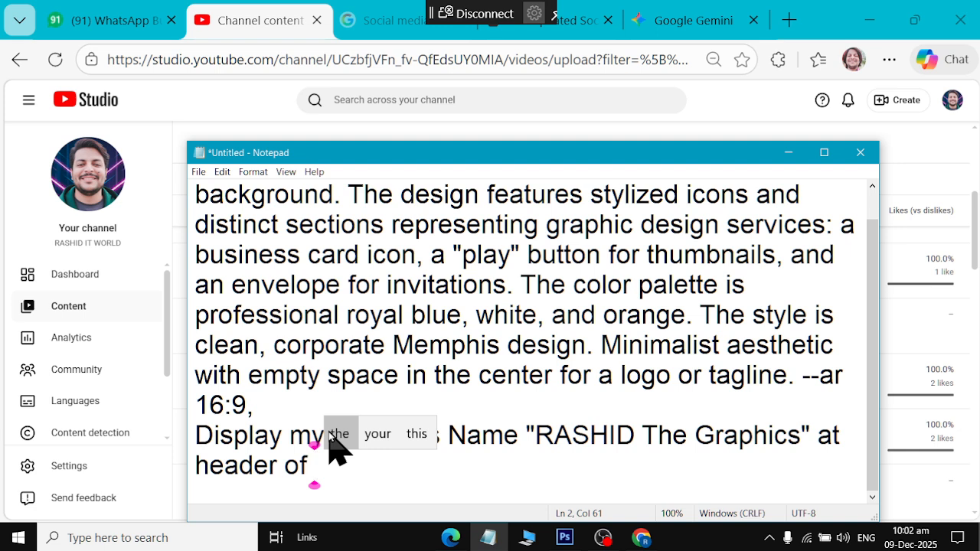
{"action": "type", "text": "image,"}
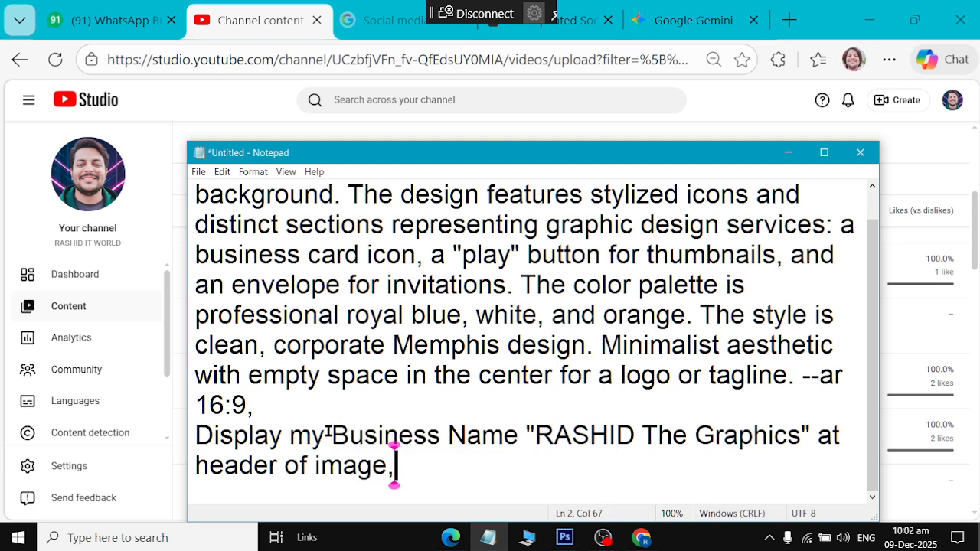
{"action": "type", "text": " Embossed "}
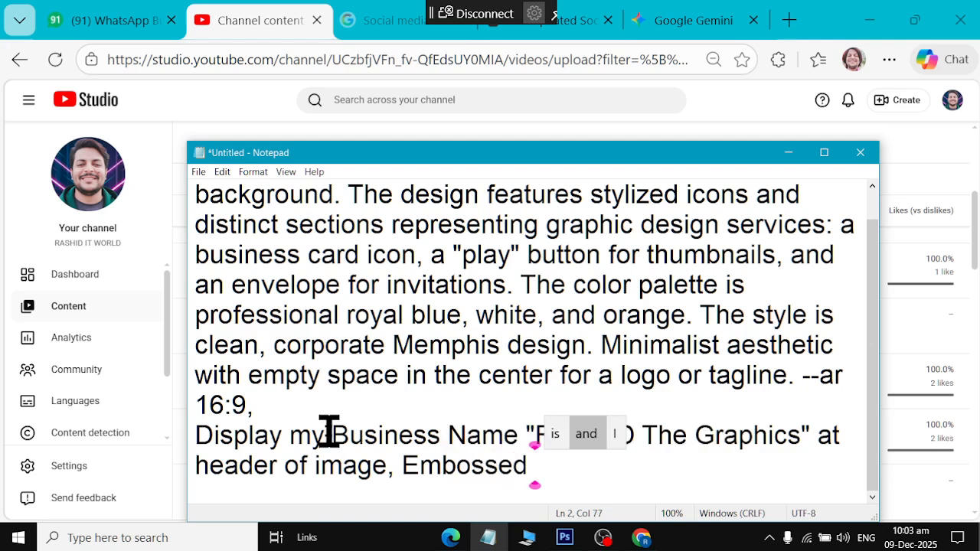
{"action": "type", "text": "and highli"}
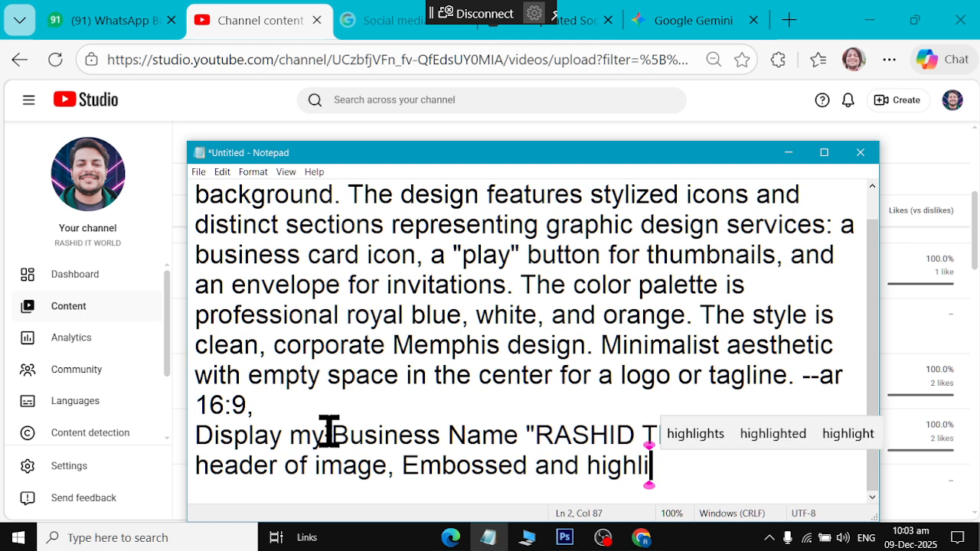
{"action": "type", "text": "ghted to a"}
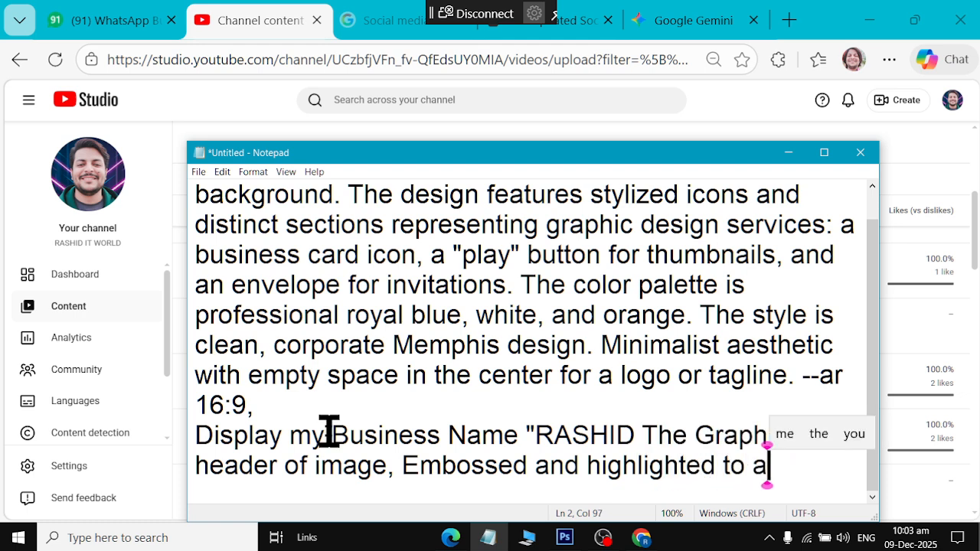
{"action": "type", "text": "tra"}
{"action": "key", "text": "BackSpace"}
{"action": "key", "text": "BackSpace"}
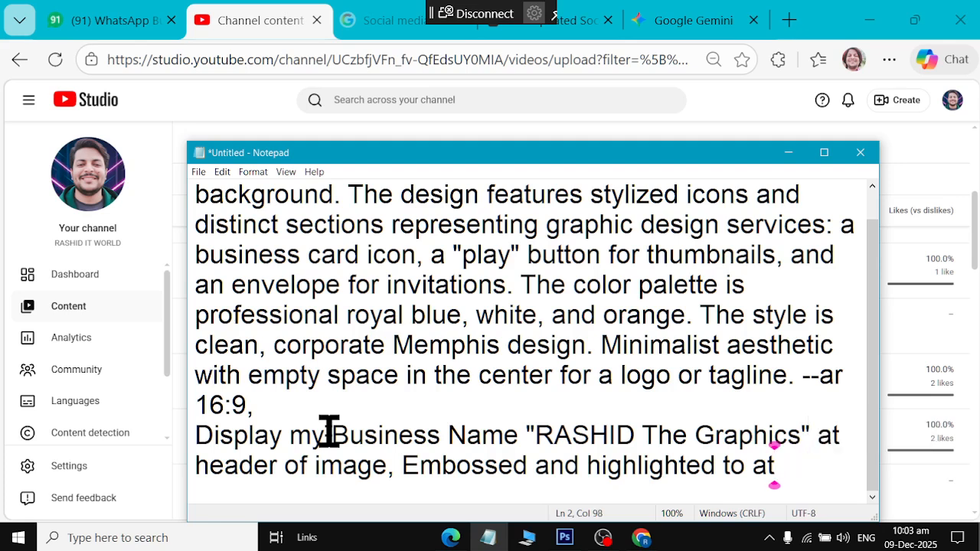
{"action": "key", "text": "BackSpace"}
{"action": "key", "text": "BackSpace"}
{"action": "key", "text": "BackSpace"}
{"action": "key", "text": "BackSpace"}
{"action": "key", "text": "BackSpace"}
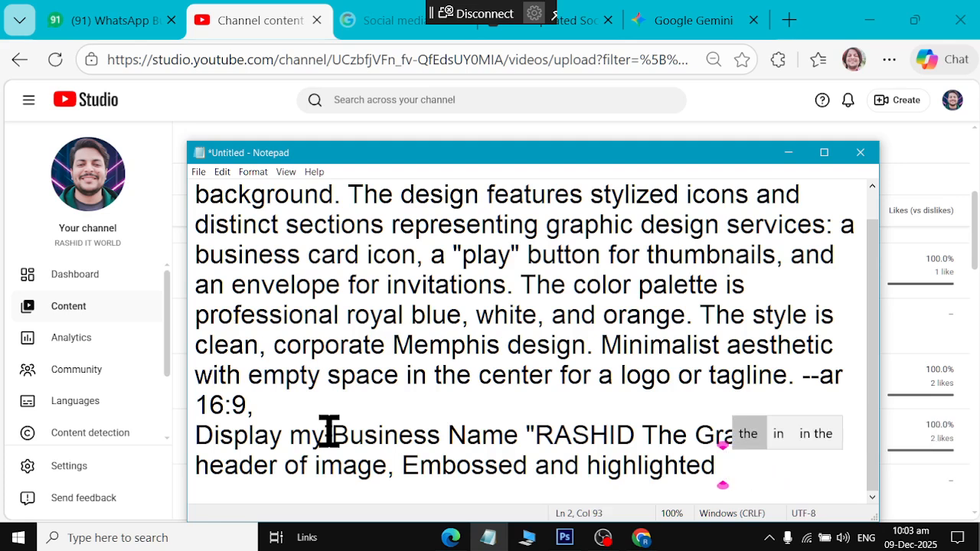
{"action": "type", "text": "to"}
{"action": "key", "text": "BackSpace"}
{"action": "key", "text": "BackSpace"}
{"action": "type", "text": "to "}
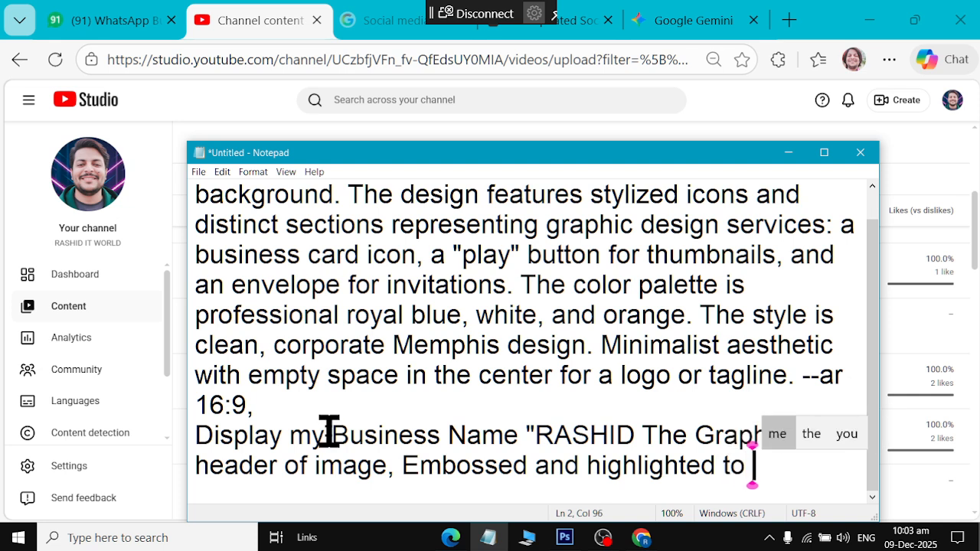
{"action": "type", "text": "attract"}
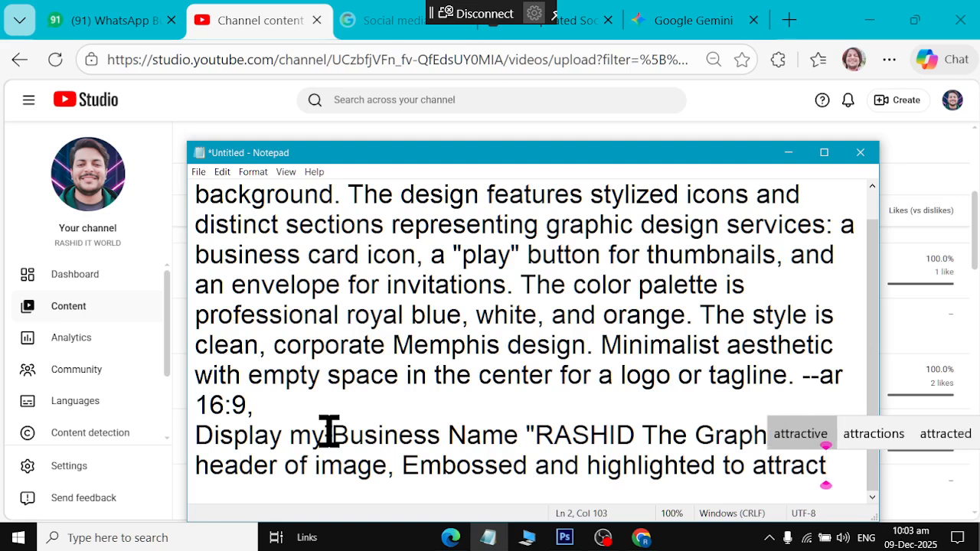
{"action": "type", "text": " in large"}
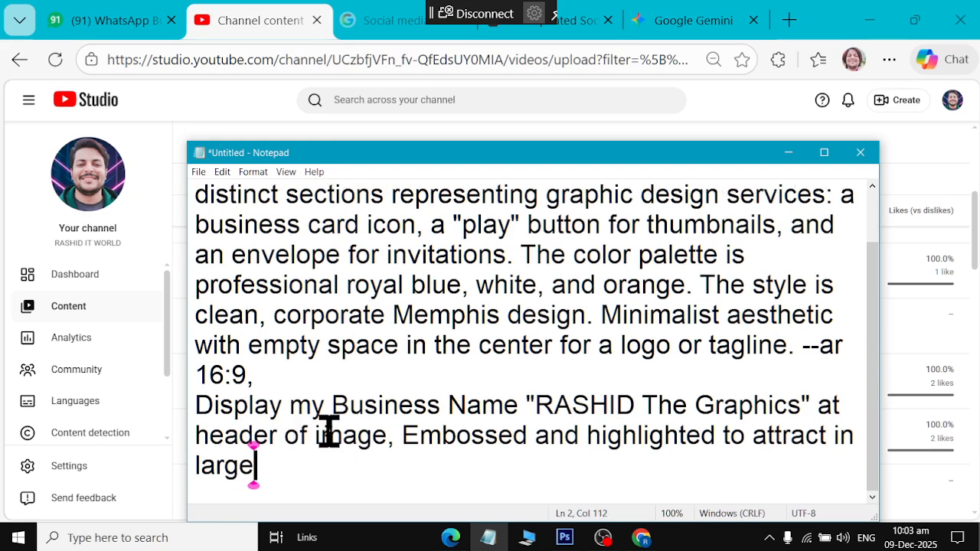
{"action": "type", "text": " and thin"}
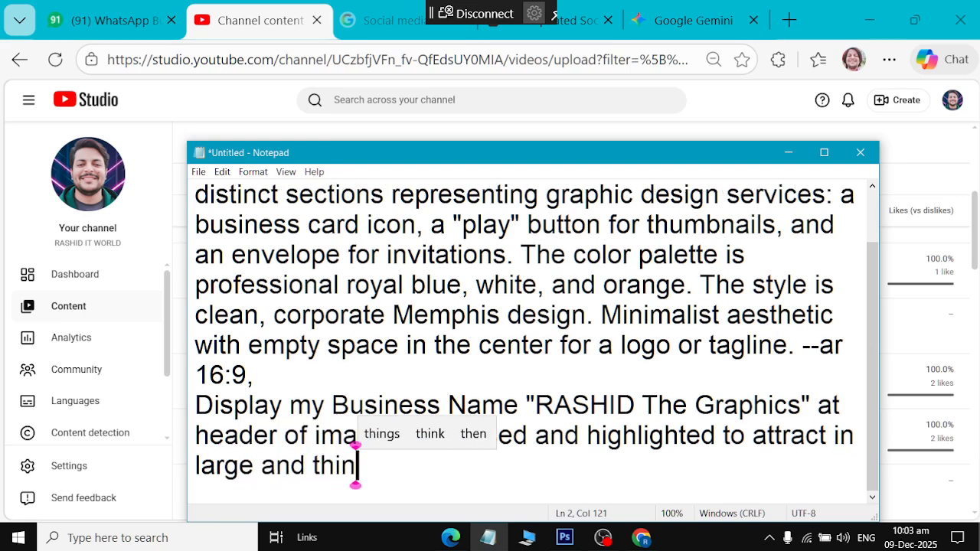
{"action": "type", "text": "k font s"}
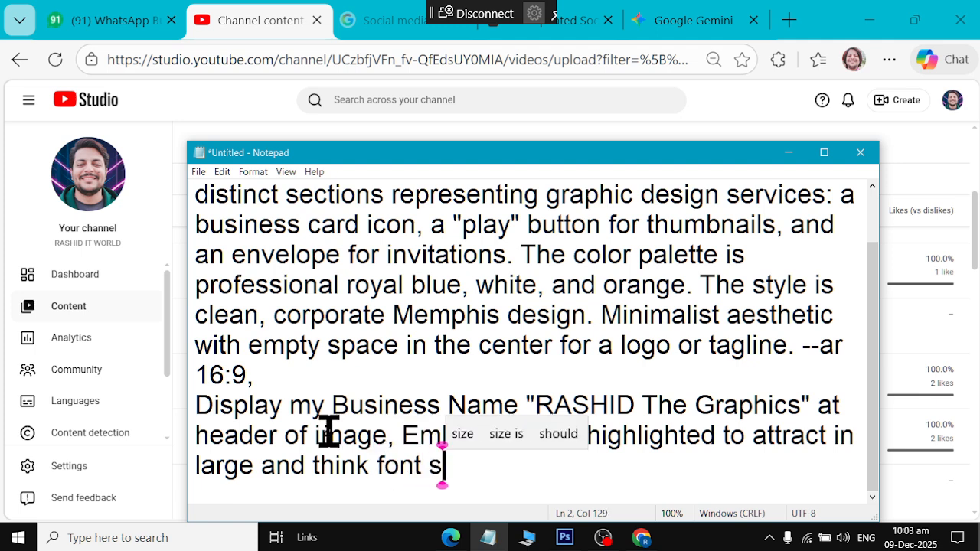
{"action": "key", "text": "BackSpace"}
{"action": "key", "text": "BackSpace"}
Add services at the right corner in vertical order: "Thumbanail Desinger", "Business Card"
{"action": "type", "text": "s,"}
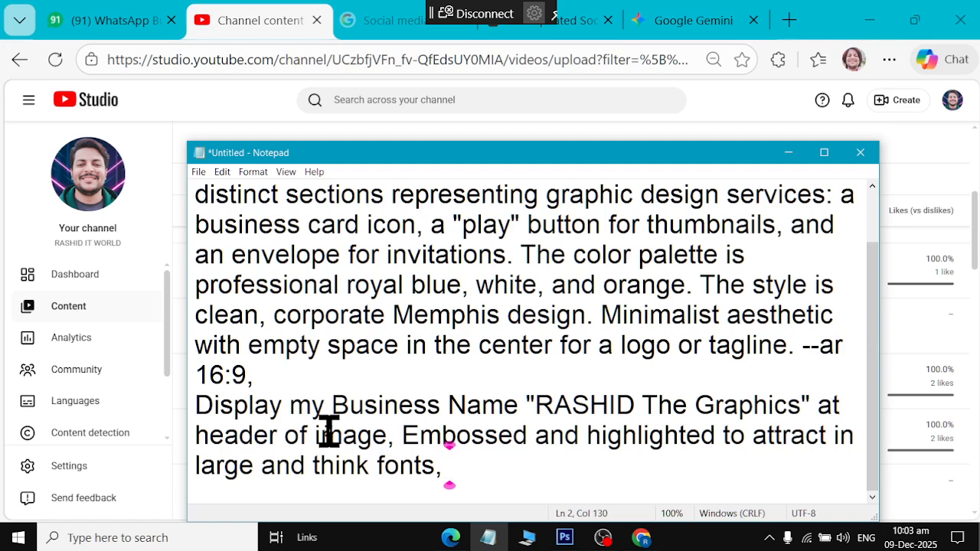
{"action": "type", "text": " at tig"}
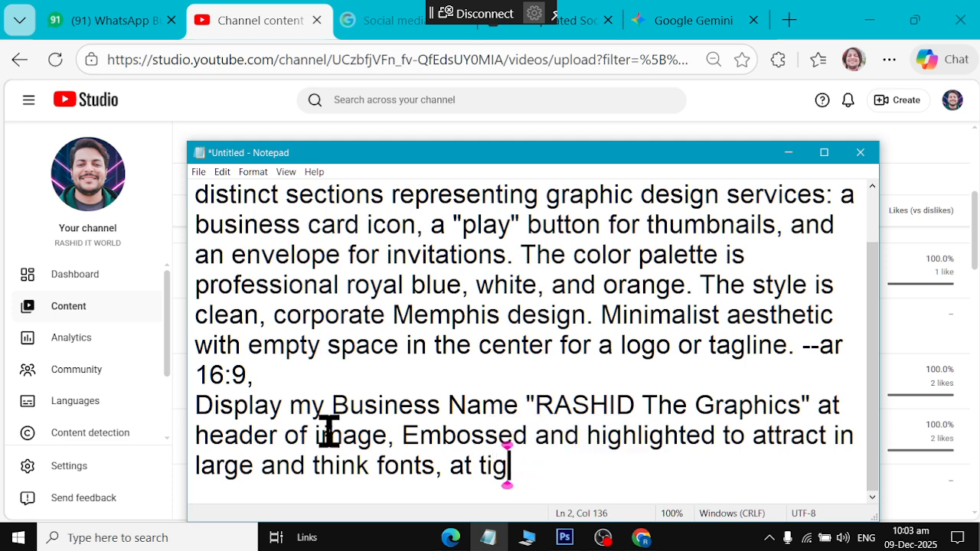
{"action": "key", "text": "BackSpace"}
{"action": "key", "text": "BackSpace"}
{"action": "key", "text": "BackSpace"}
{"action": "type", "text": "right "}
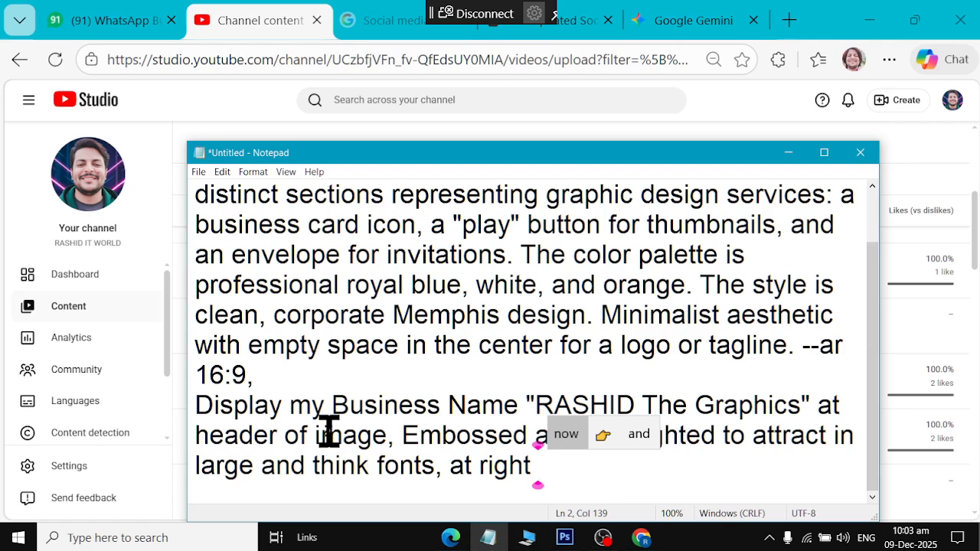
{"action": "type", "text": "corner of "}
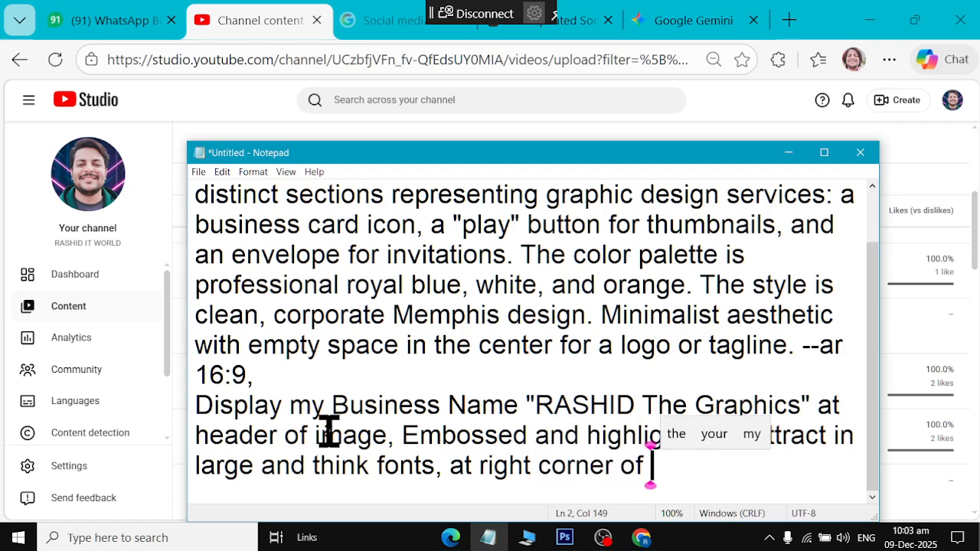
{"action": "type", "text": "page D"}
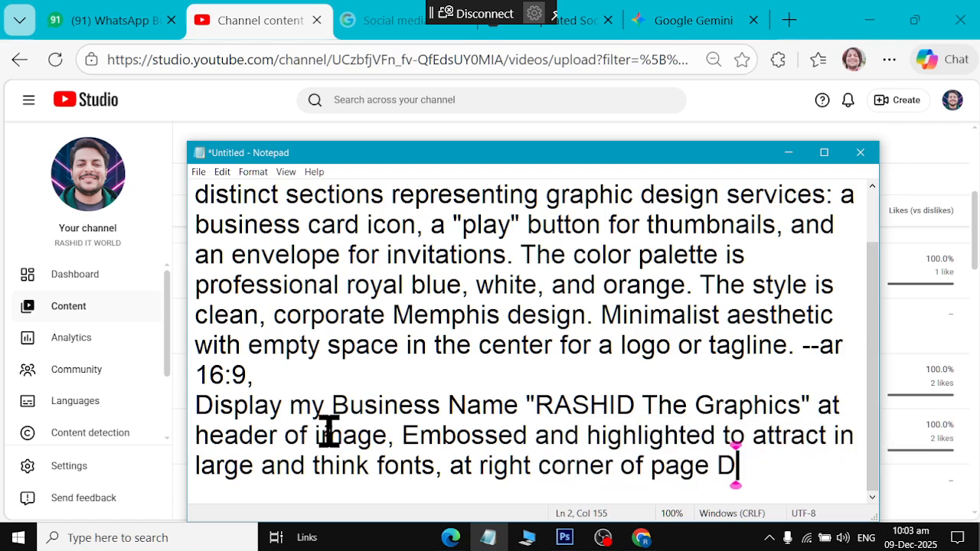
{"action": "type", "text": "isple"}
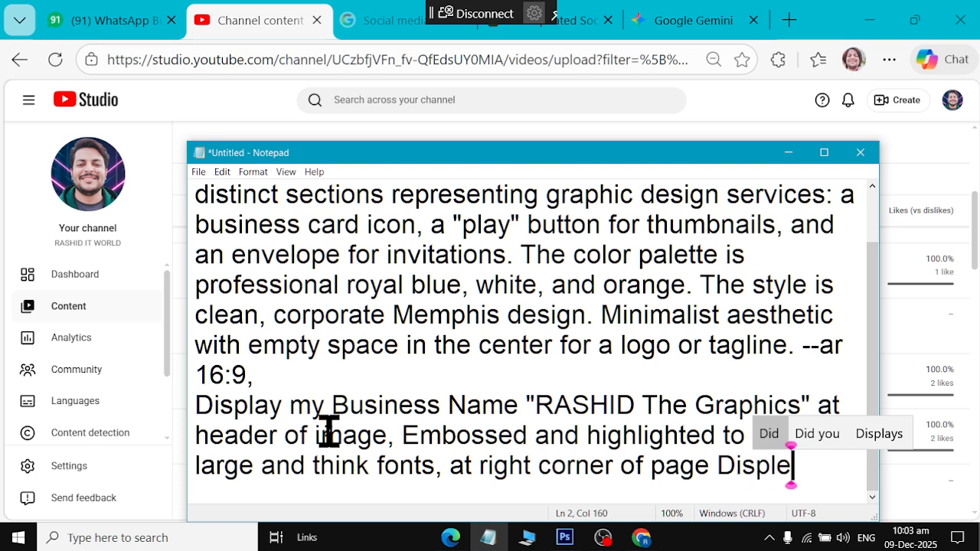
{"action": "key", "text": "BackSpace"}
{"action": "type", "text": "ay service "}
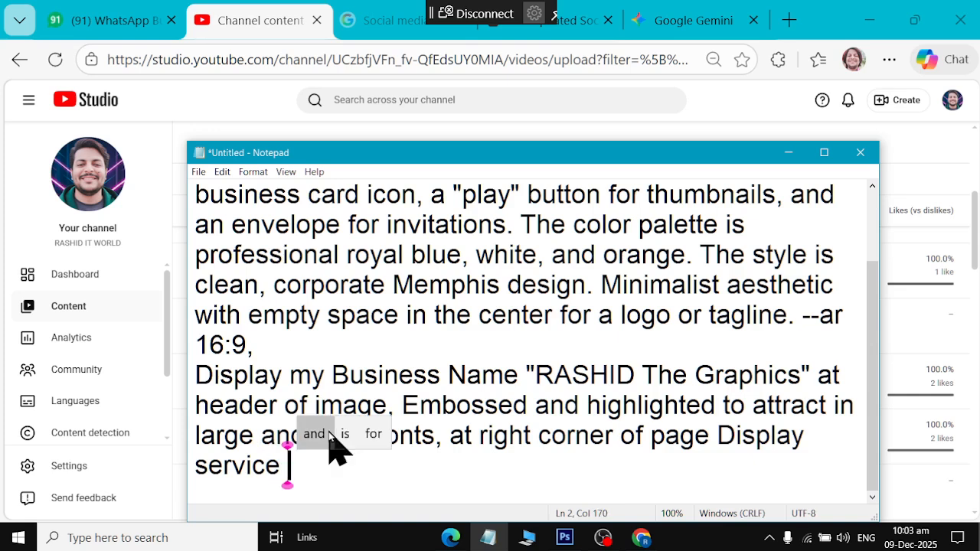
{"action": "type", "text": "in V"}
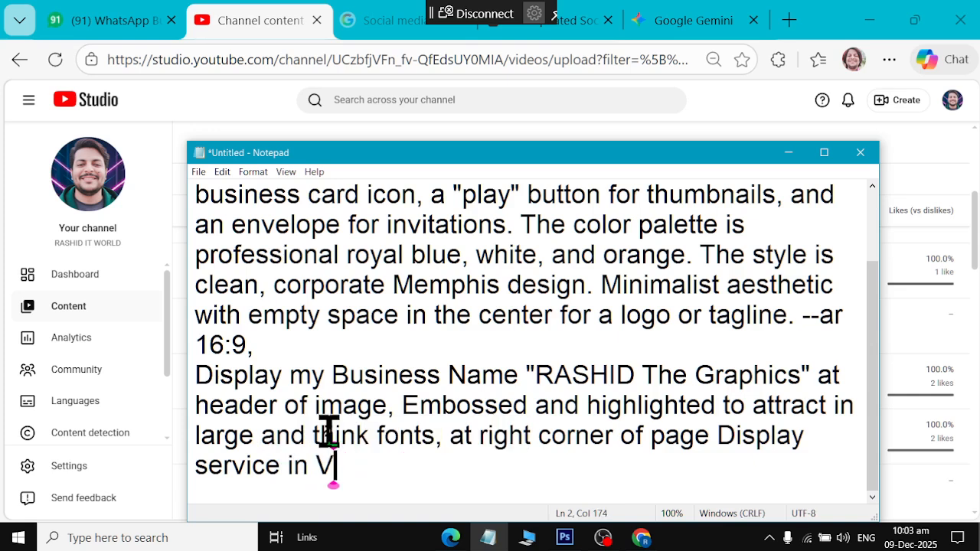
{"action": "type", "text": "erti"}
{"action": "key", "text": "BackSpace"}
{"action": "type", "text": "cal "}
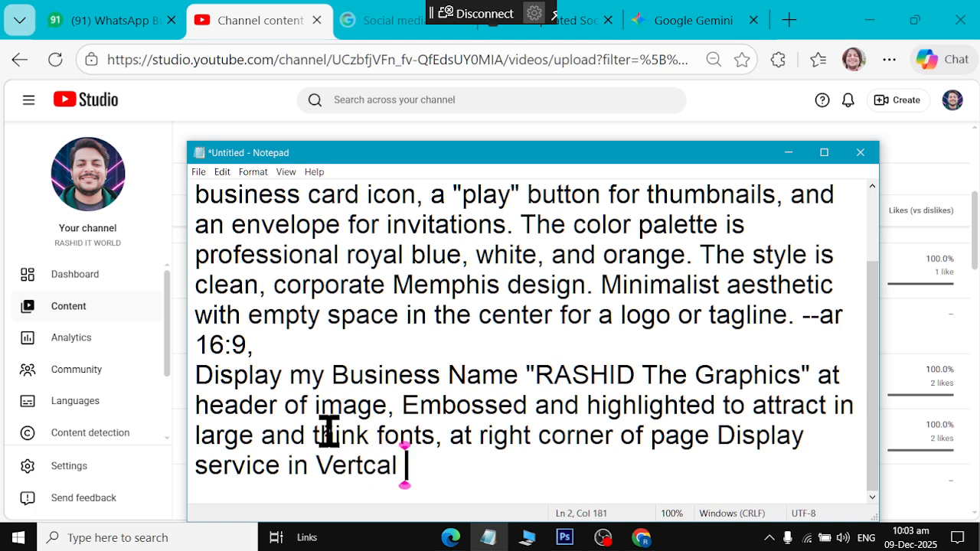
{"action": "type", "text": "order, "}
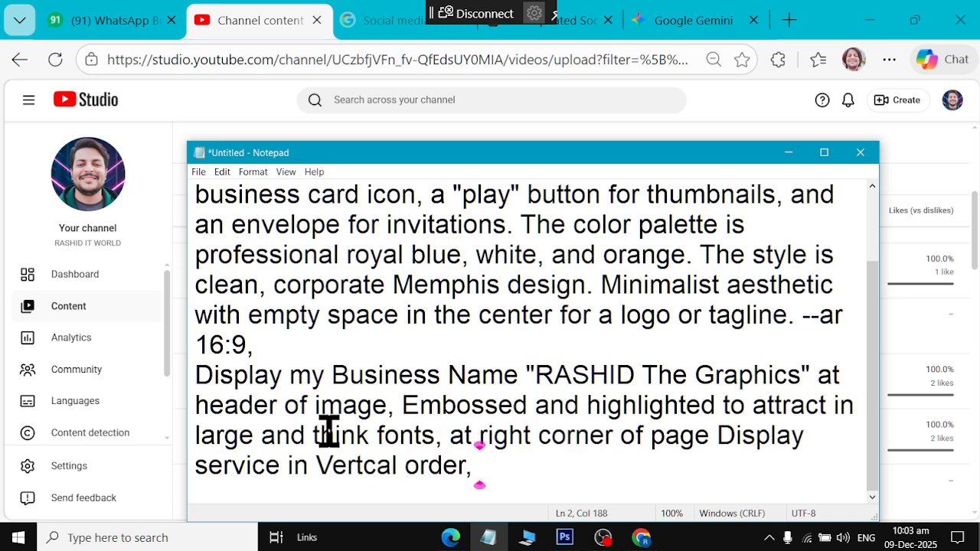
{"action": "type", "text": "\"Thumb"}
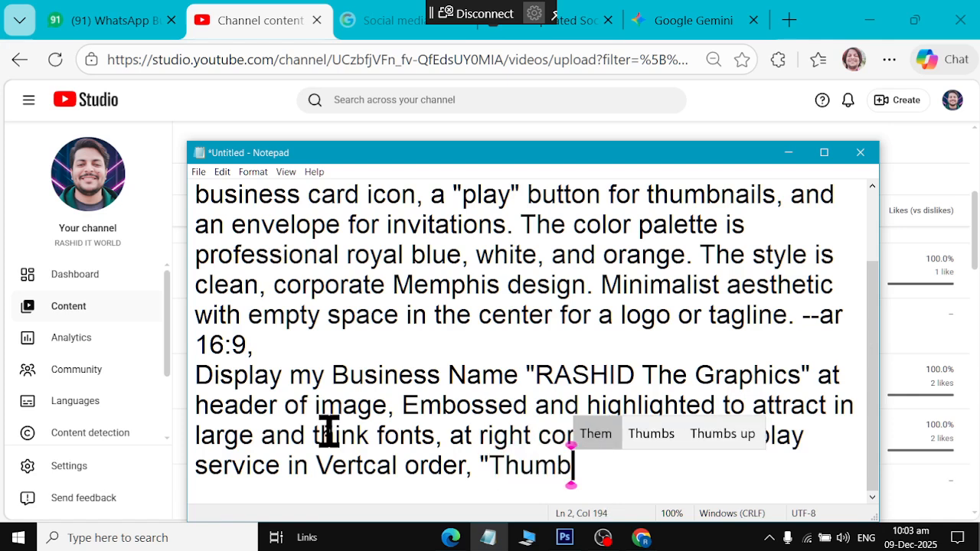
{"action": "type", "text": "anail Desinger"}
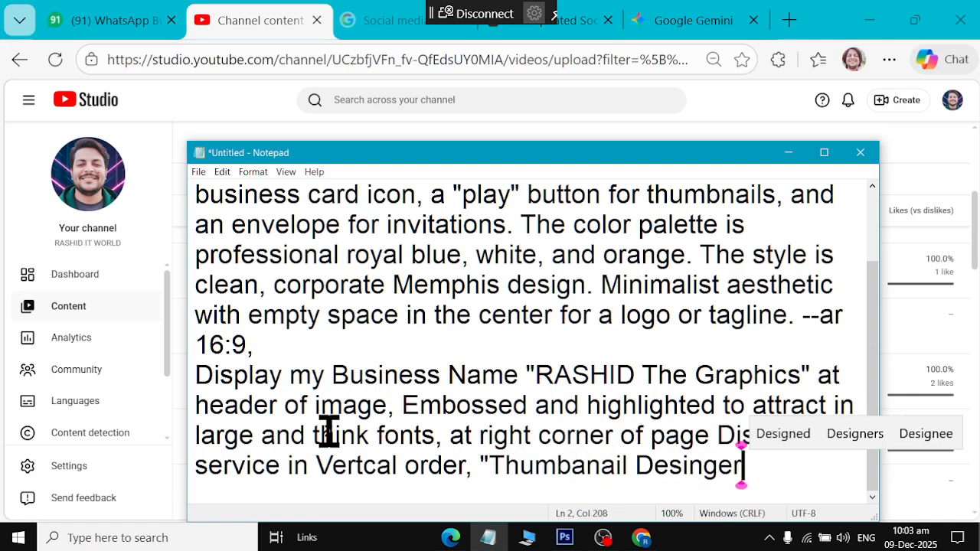
{"action": "key", "text": "Up"}
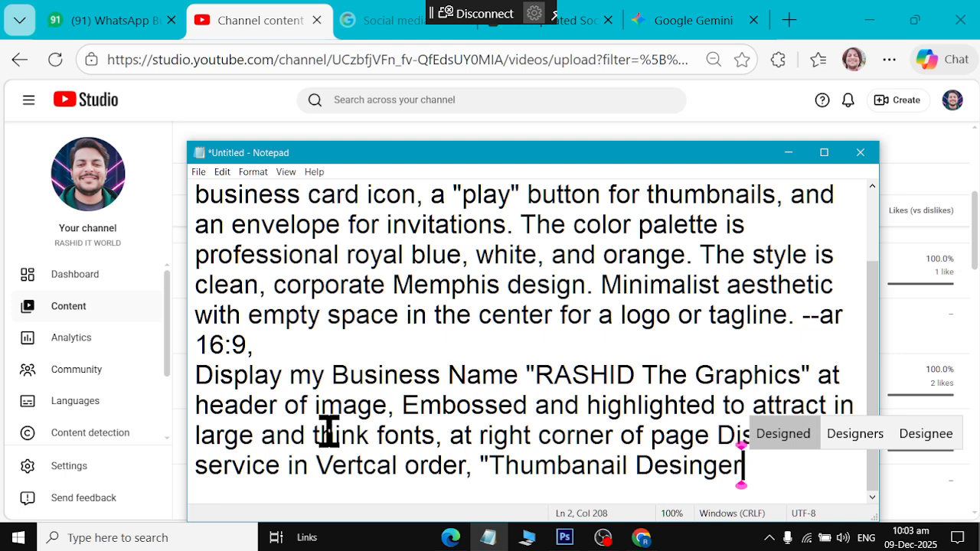
{"action": "type", "text": "\", \""}
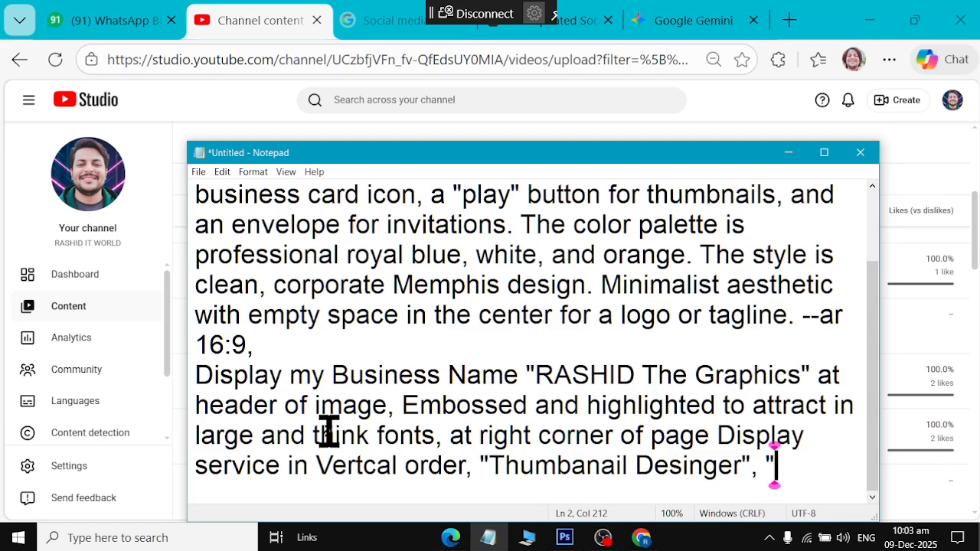
{"action": "type", "text": "Business "}
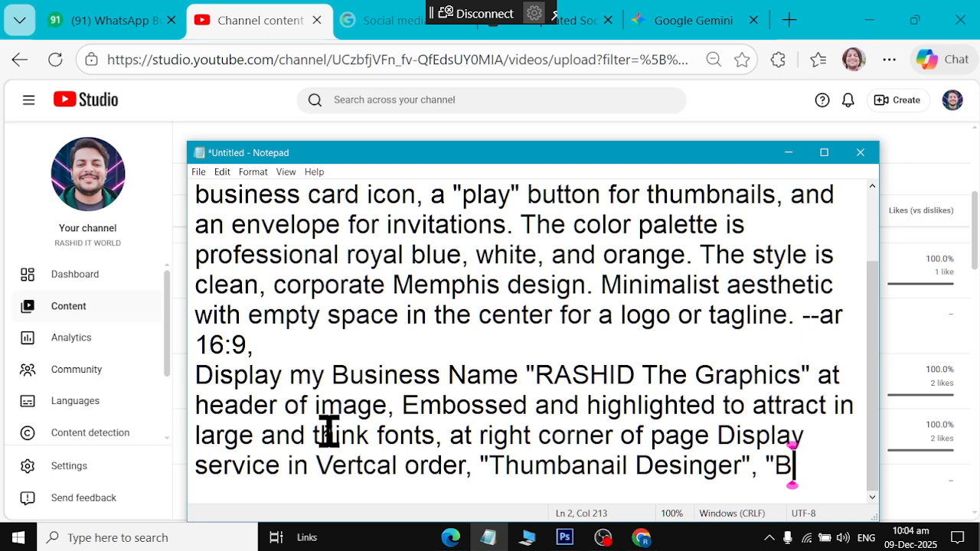
{"action": "type", "text": "Card Desi"}
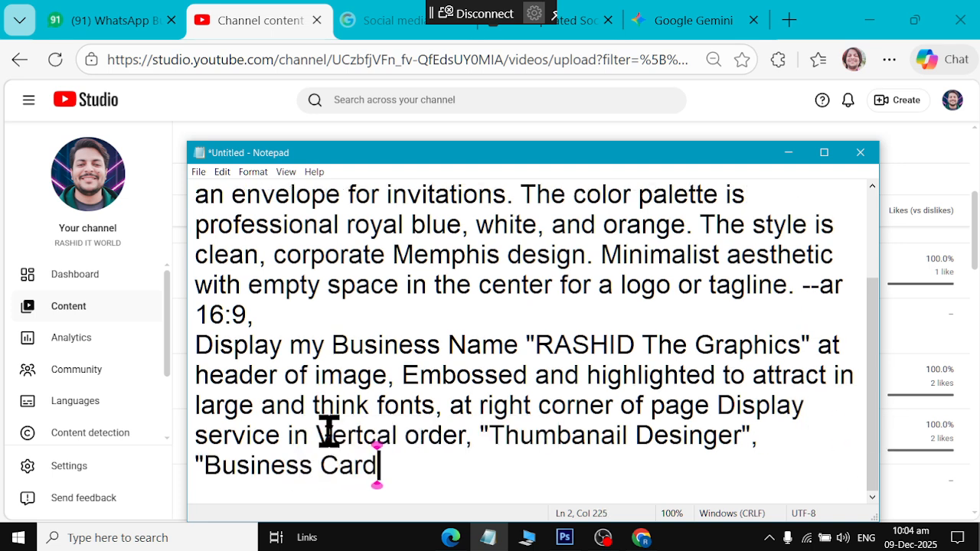
{"action": "key", "text": "BackSpace"}
{"action": "key", "text": "BackSpace"}
{"action": "key", "text": "BackSpace"}
{"action": "key", "text": "BackSpace"}
{"action": "key", "text": "BackSpace"}
{"action": "key", "text": "BackSpace"}
{"action": "key", "text": "BackSpace"}
{"action": "key", "text": "BackSpace"}
{"action": "key", "text": "BackSpace"}
{"action": "key", "text": "BackSpace"}
{"action": "key", "text": "BackSpace"}
{"action": "key", "text": "BackSpace"}
{"action": "key", "text": "BackSpace"}
{"action": "key", "text": "BackSpace"}
{"action": "key", "text": "BackSpace"}
{"action": "key", "text": "BackSpace"}
{"action": "key", "text": "BackSpace"}
{"action": "key", "text": "BackSpace"}
{"action": "key", "text": "BackSpace"}
{"action": "key", "text": "BackSpace"}
{"action": "key", "text": "BackSpace"}
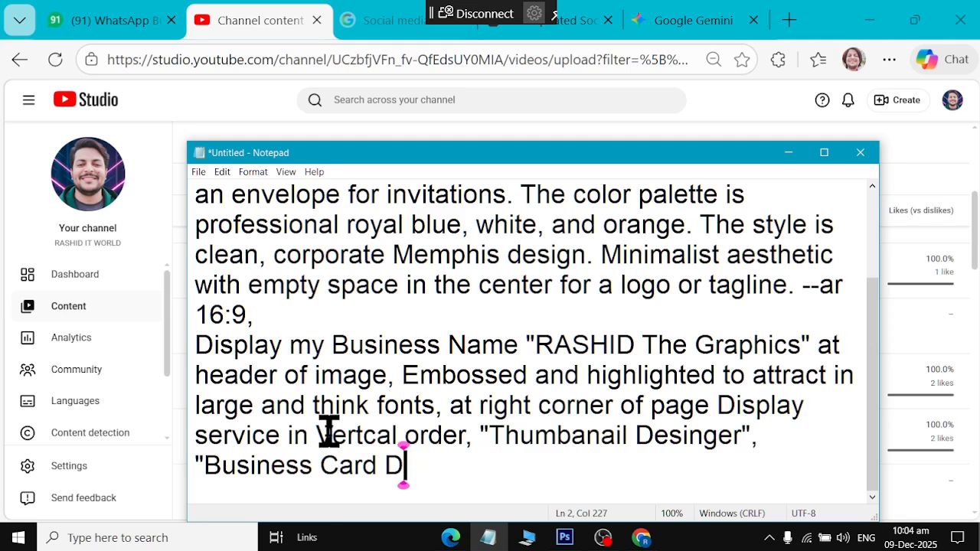
{"action": "key", "text": "BackSpace"}
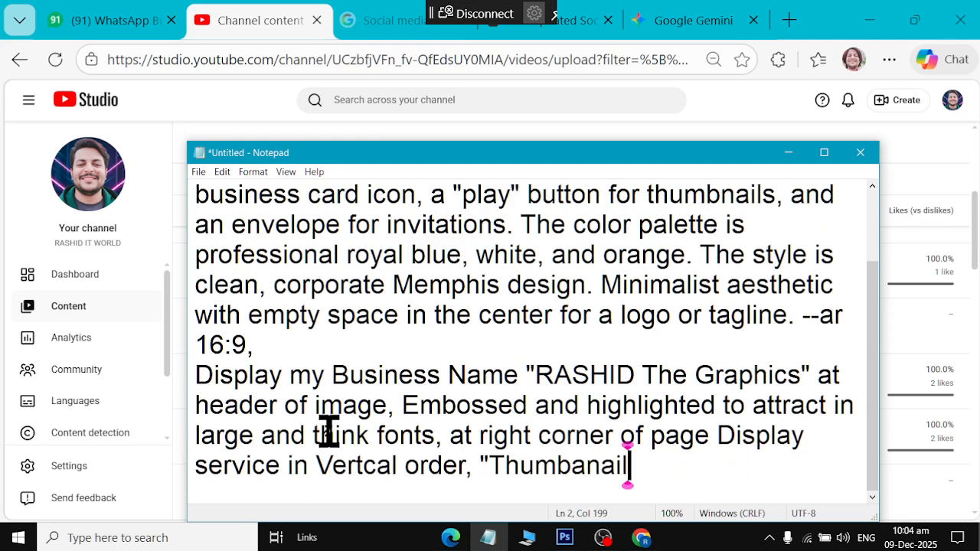
{"action": "type", "text": "\" , \""}
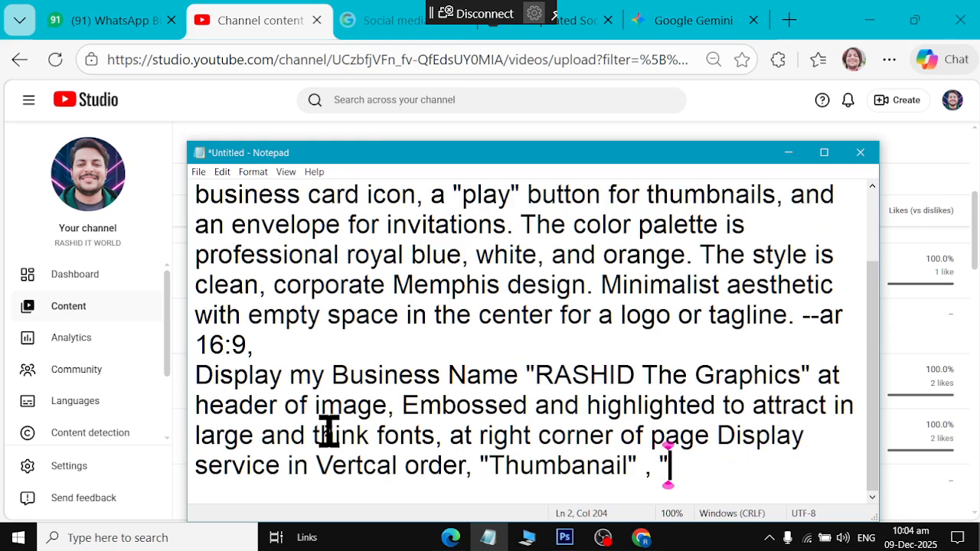
{"action": "type", "text": "Business Card"}
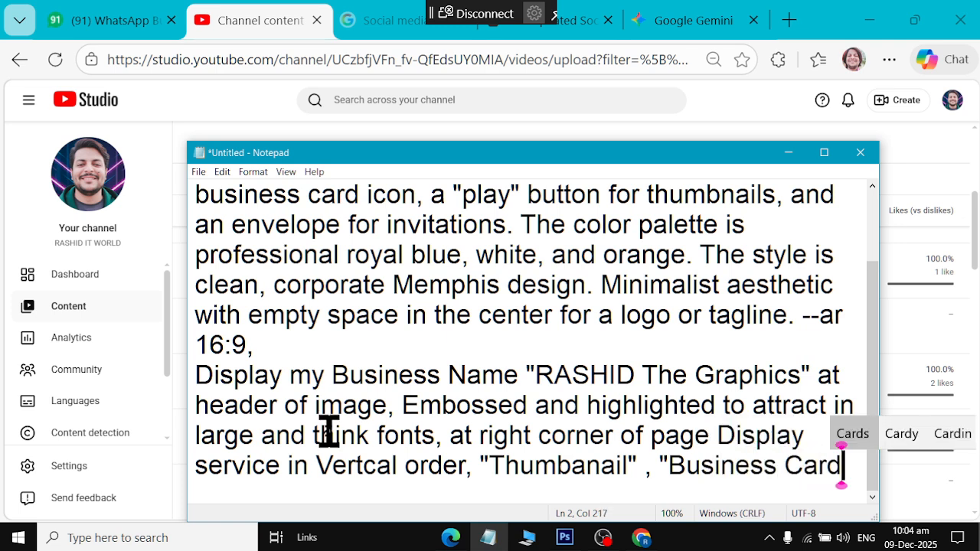
{"action": "type", "text": "\","}
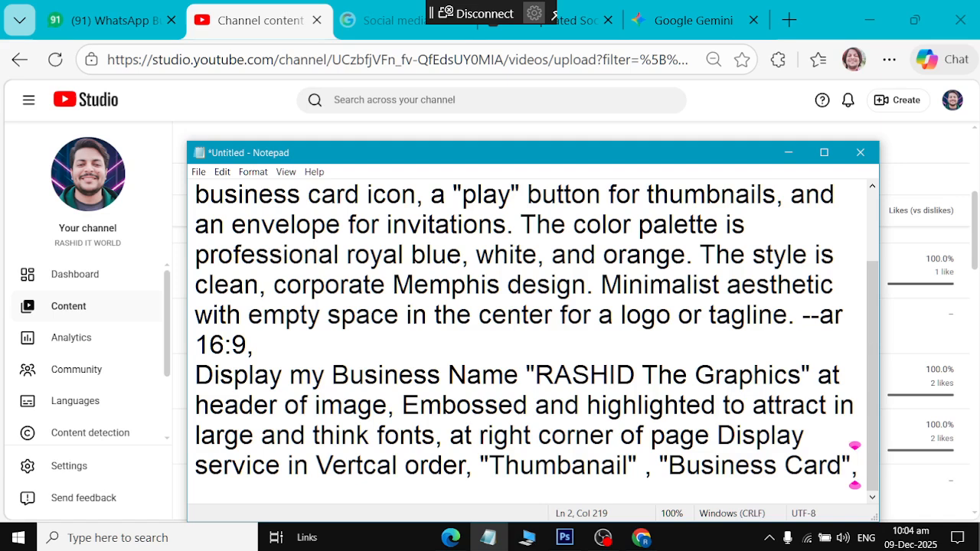
Add "Facebook Cover Page", "Social Media Handling" and "Web Designin" to the services list
{"action": "type", "text": "\"F"}
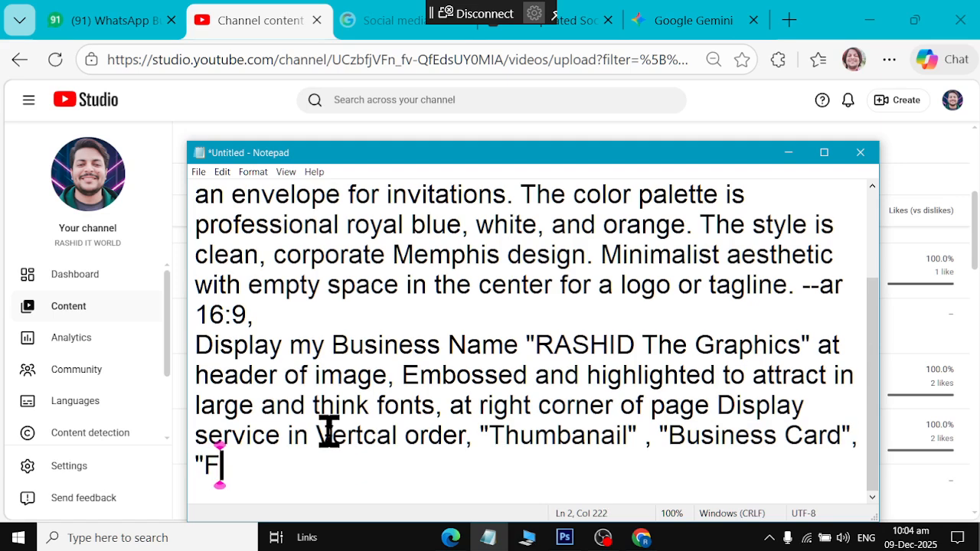
{"action": "type", "text": "acebook Cov"}
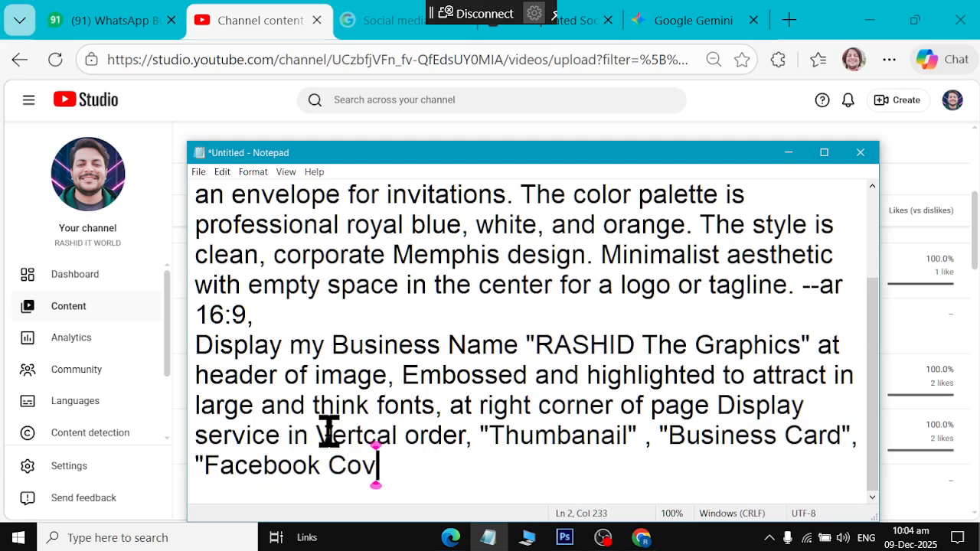
{"action": "type", "text": "er "}
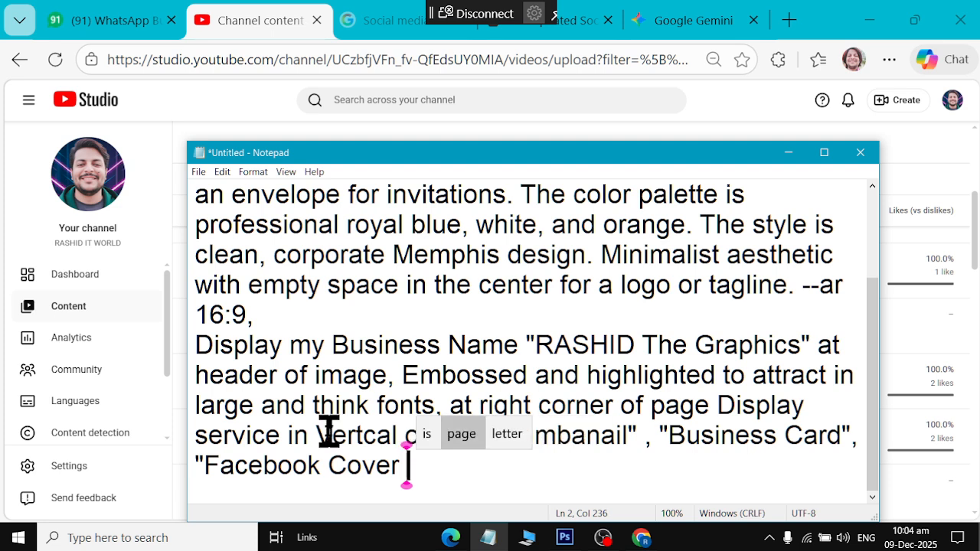
{"action": "type", "text": "Page\", Soc"}
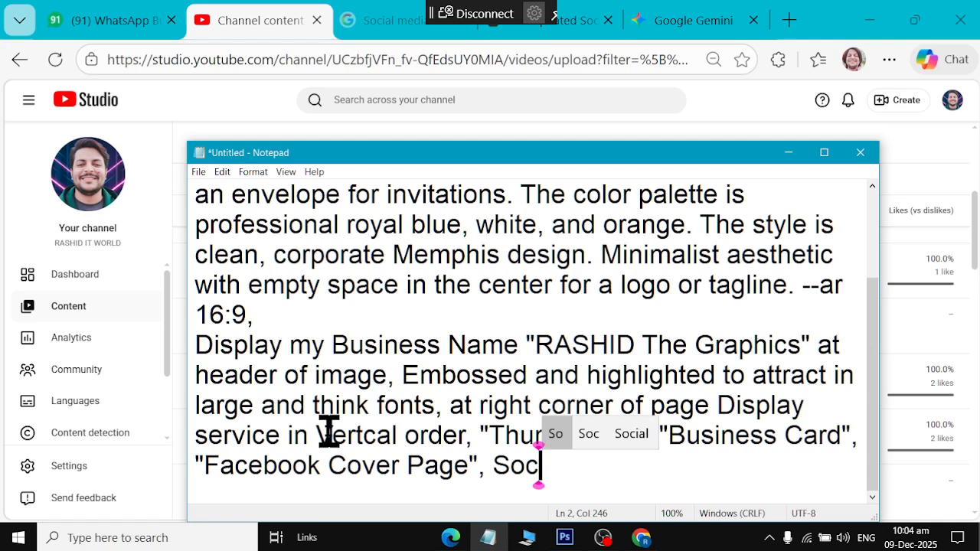
{"action": "type", "text": "ial M"}
{"action": "key", "text": "BackSpace"}
{"action": "key", "text": "BackSpace"}
{"action": "key", "text": "BackSpace"}
{"action": "key", "text": "BackSpace"}
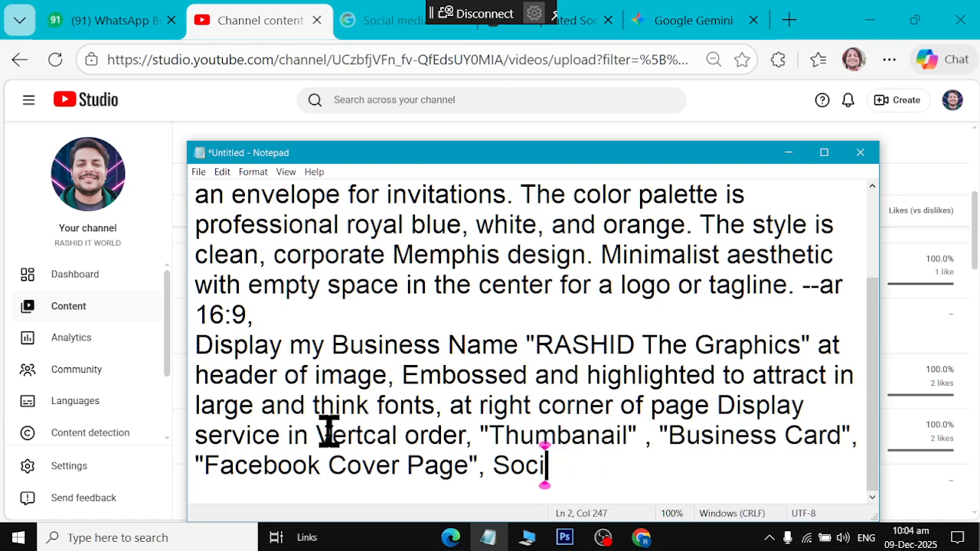
{"action": "key", "text": "BackSpace"}
{"action": "key", "text": "BackSpace"}
{"action": "key", "text": "BackSpace"}
{"action": "key", "text": "BackSpace"}
{"action": "type", "text": "\"Social"}
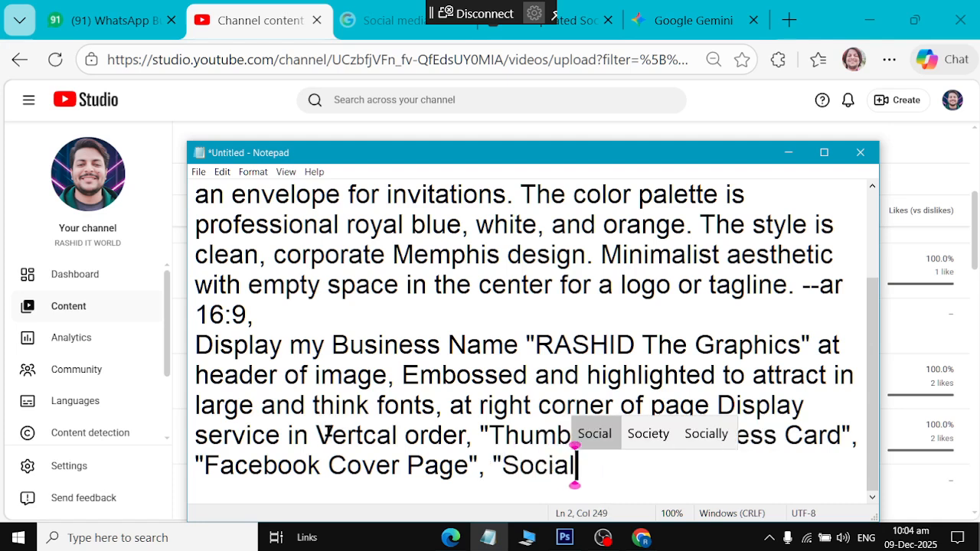
{"action": "type", "text": " Media Handl"}
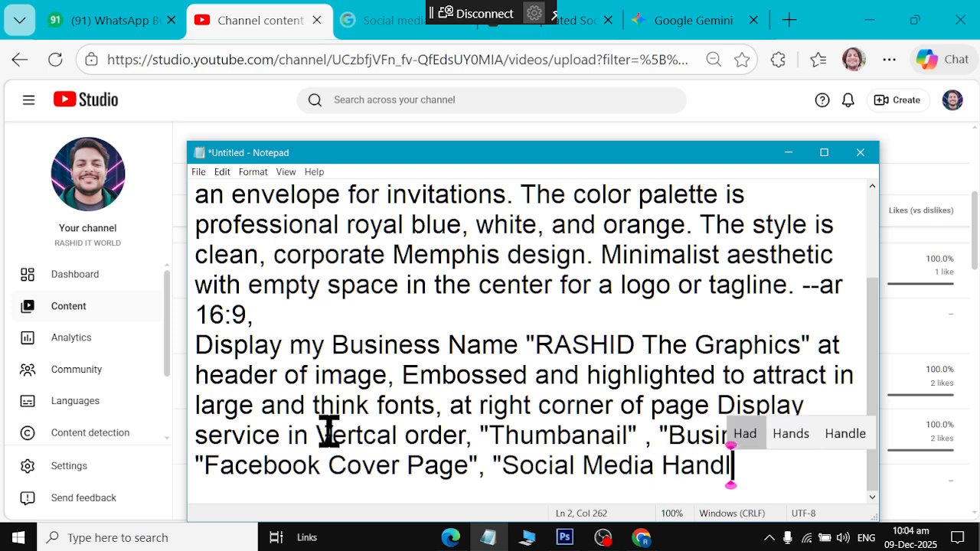
{"action": "type", "text": "ing\""}
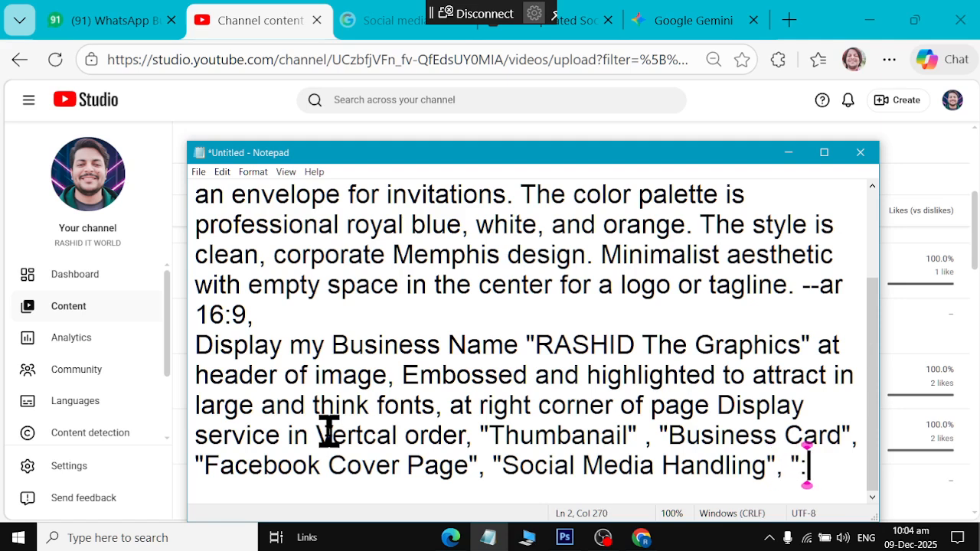
{"action": "type", "text": ", \"Web"}
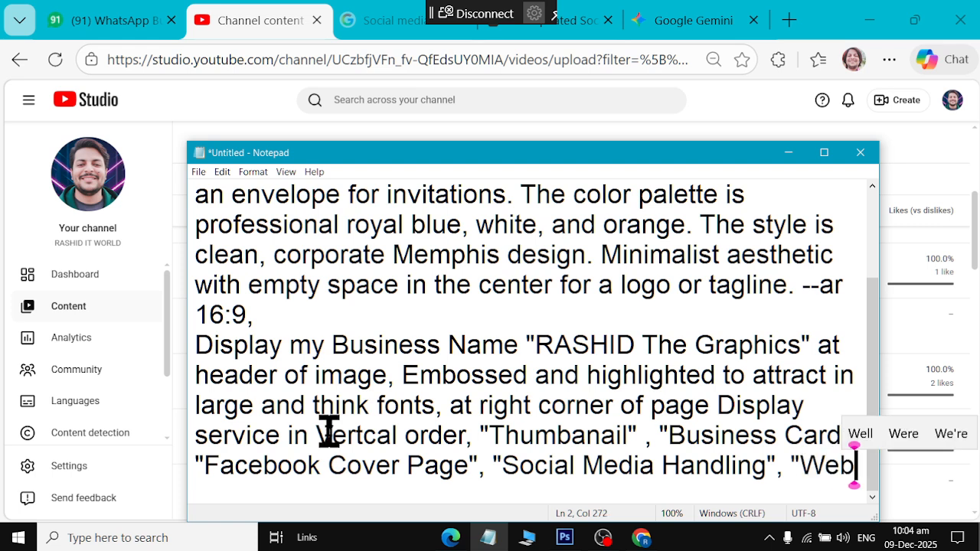
{"action": "type", "text": " DEsinign"}
{"action": "key", "text": "BackSpace"}
{"action": "key", "text": "BackSpace"}
{"action": "key", "text": "BackSpace"}
{"action": "key", "text": "BackSpace"}
{"action": "key", "text": "BackSpace"}
{"action": "key", "text": "BackSpace"}
{"action": "key", "text": "BackSpace"}
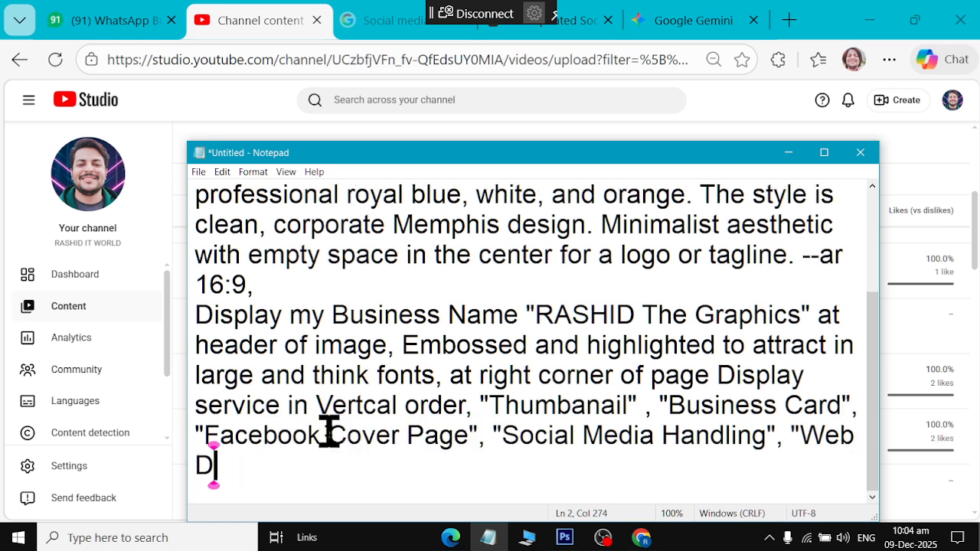
{"action": "type", "text": "esignin\","}
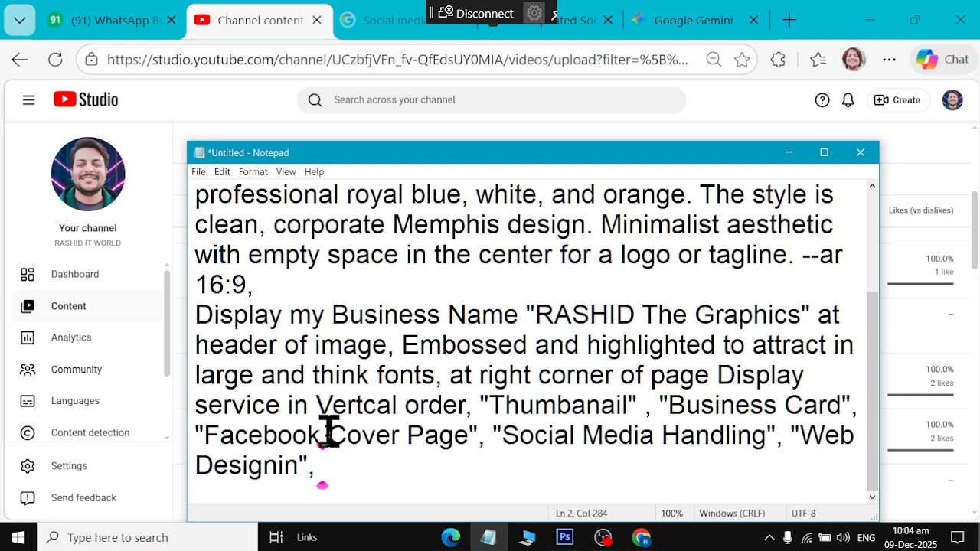
{"action": "type", "text": " at botton o"}
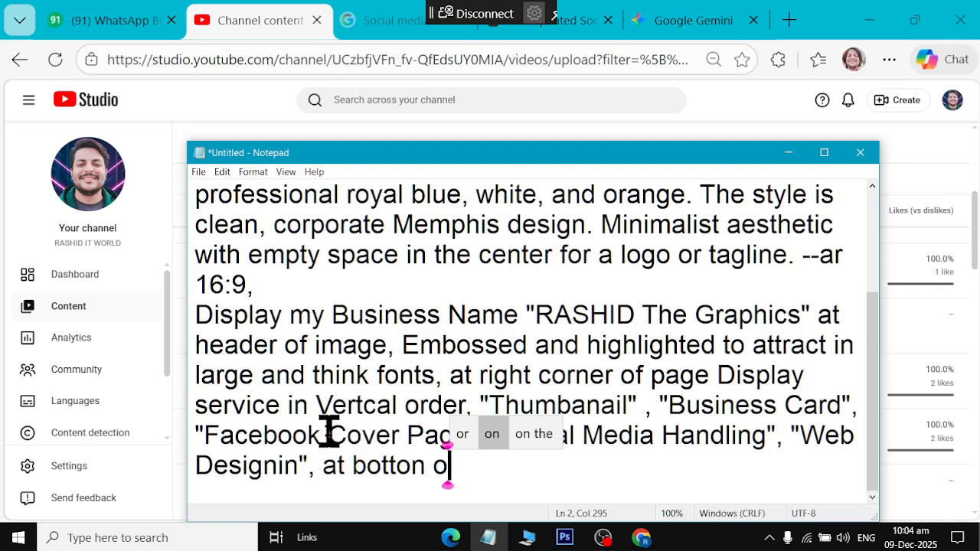
{"action": "type", "text": "f the Page "}
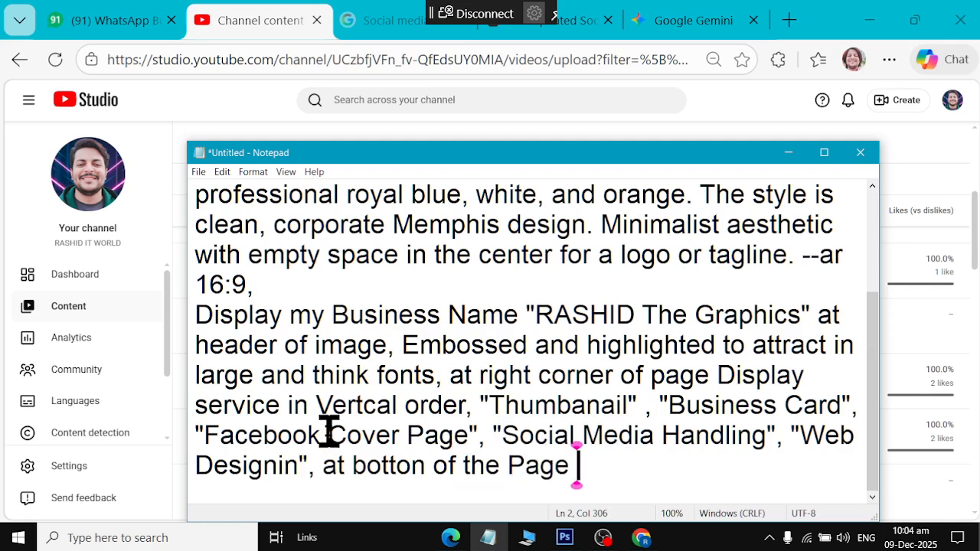
{"action": "type", "text": "Show"}
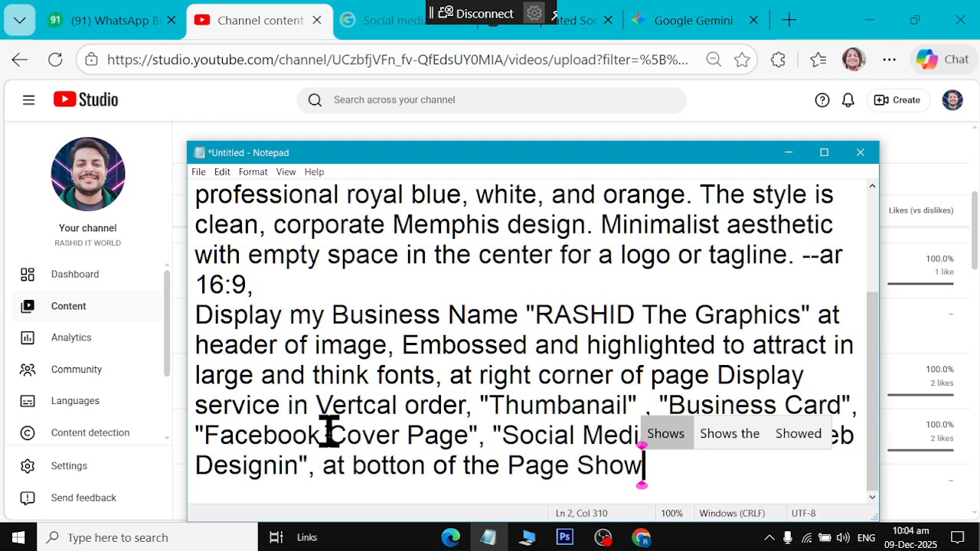
{"action": "type", "text": "\""}
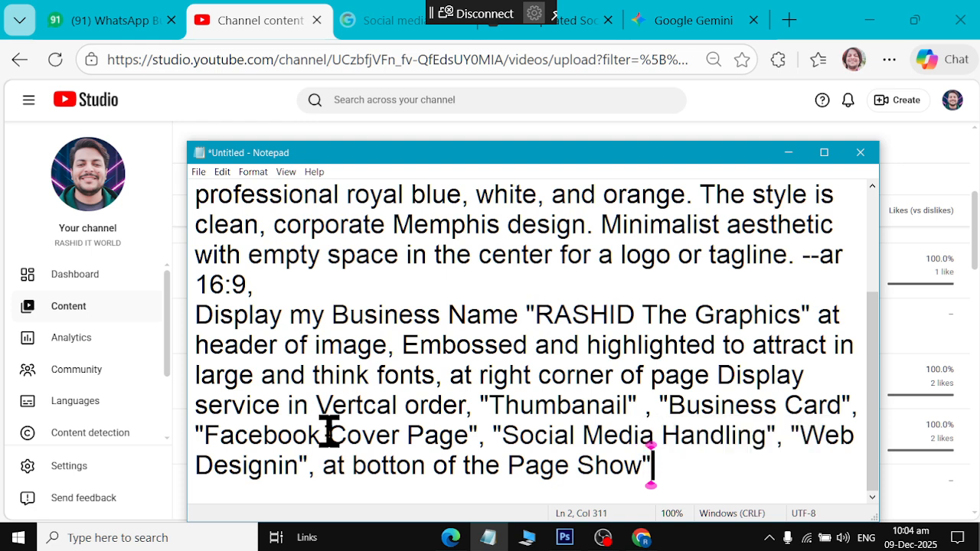
Replace the bottom-of-page phrase with a request for thick, stylish, highlighted services text and begin contact info
{"action": "key", "text": "ctrl+shift+Left"}
{"action": "key", "text": "ctrl+shift+Left"}
{"action": "key", "text": "ctrl+shift+Left"}
{"action": "key", "text": "ctrl+shift+Left"}
{"action": "key", "text": "ctrl+shift+Left"}
{"action": "key", "text": "ctrl+shift+Left"}
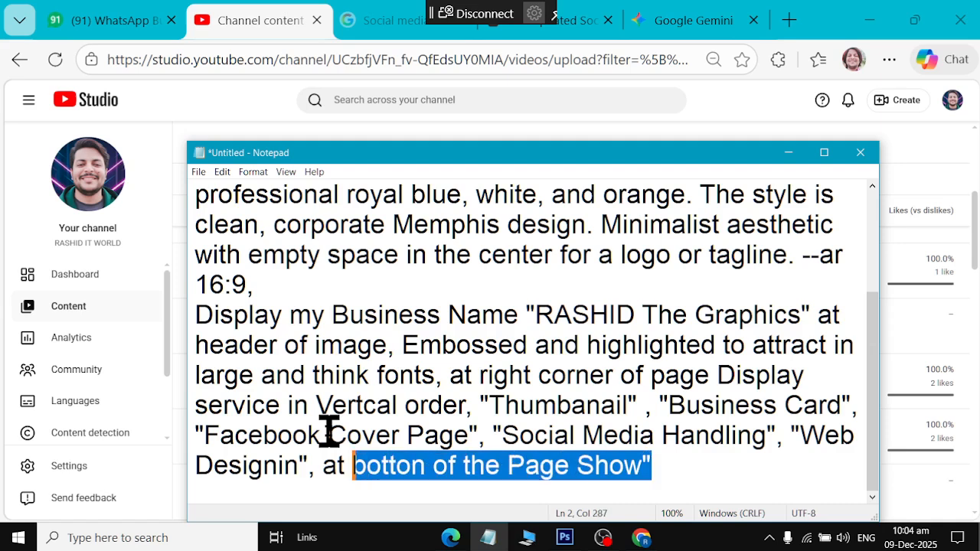
{"action": "key", "text": "BackSpace"}
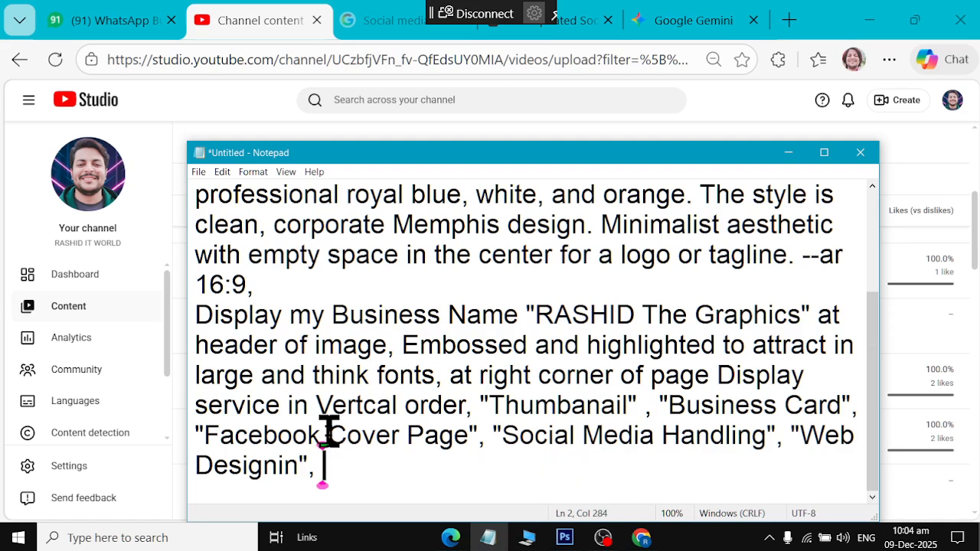
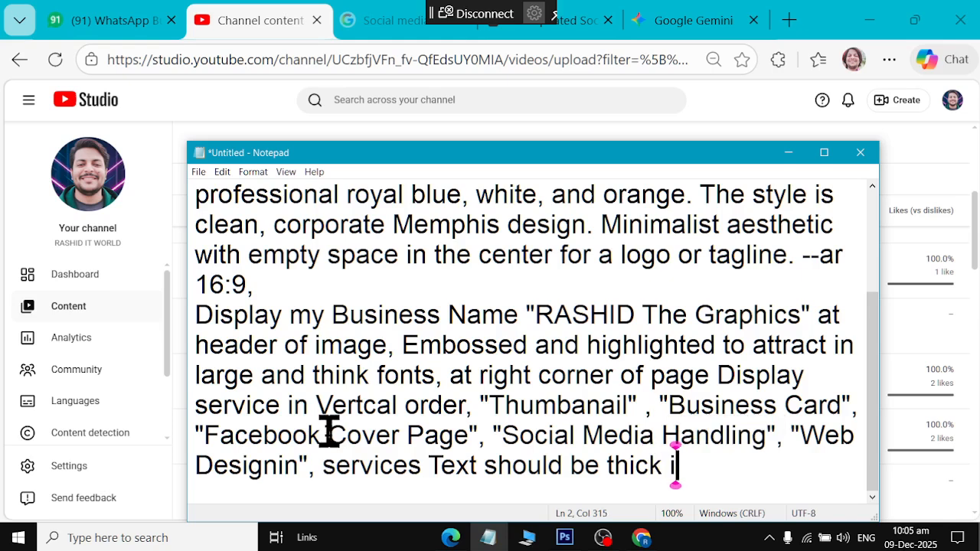
{"action": "key", "text": "BackSpace"}
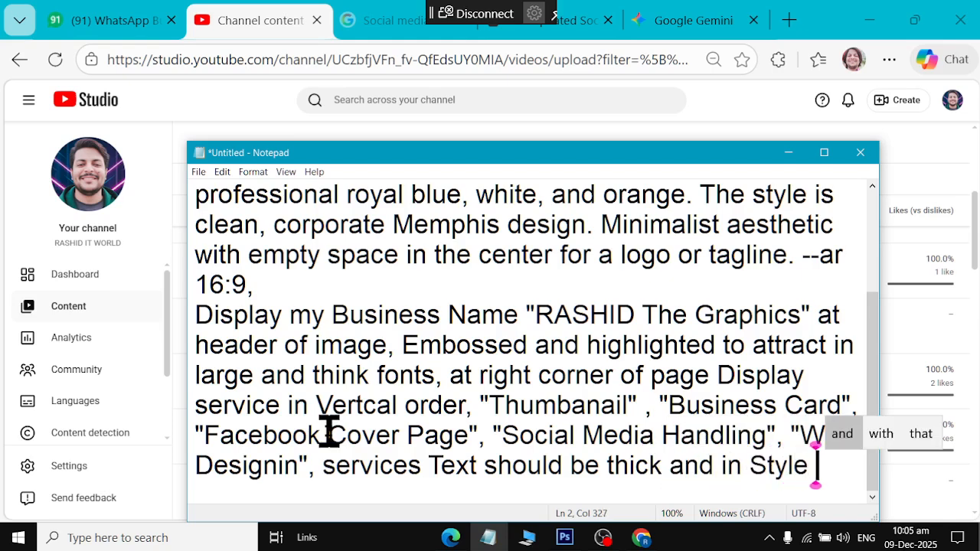
{"action": "key", "text": "BackSpace"}
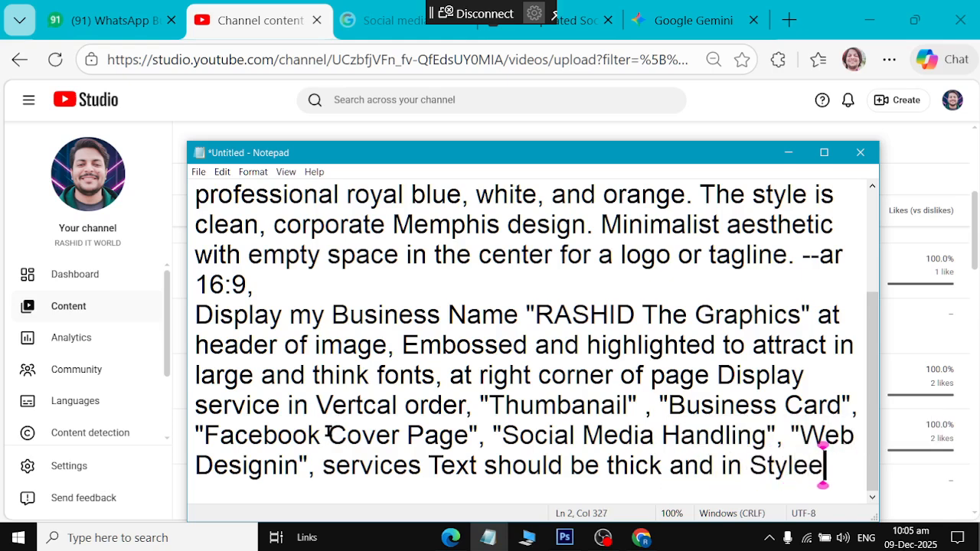
{"action": "key", "text": "BackSpace"}
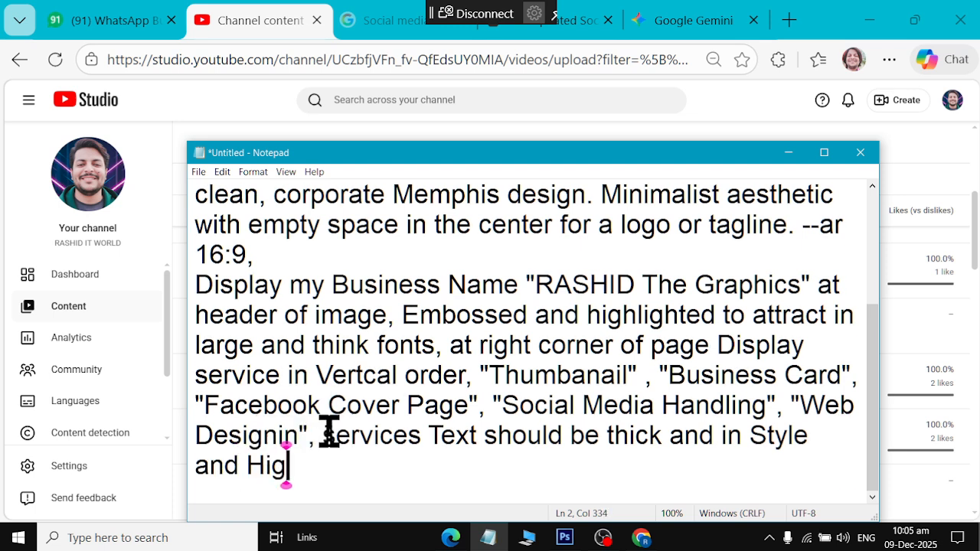
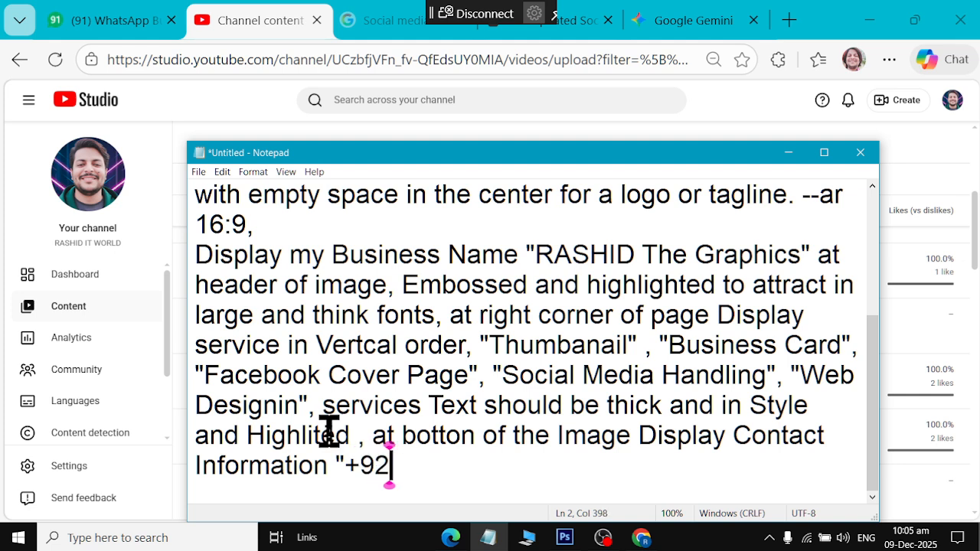
Enter the phone number and e-mail address, asking that they be clear to read
{"action": "key", "text": "BackSpace"}
{"action": "key", "text": "BackSpace"}
{"action": "key", "text": "BackSpace"}
{"action": "key", "text": "BackSpace"}
{"action": "key", "text": "BackSpace"}
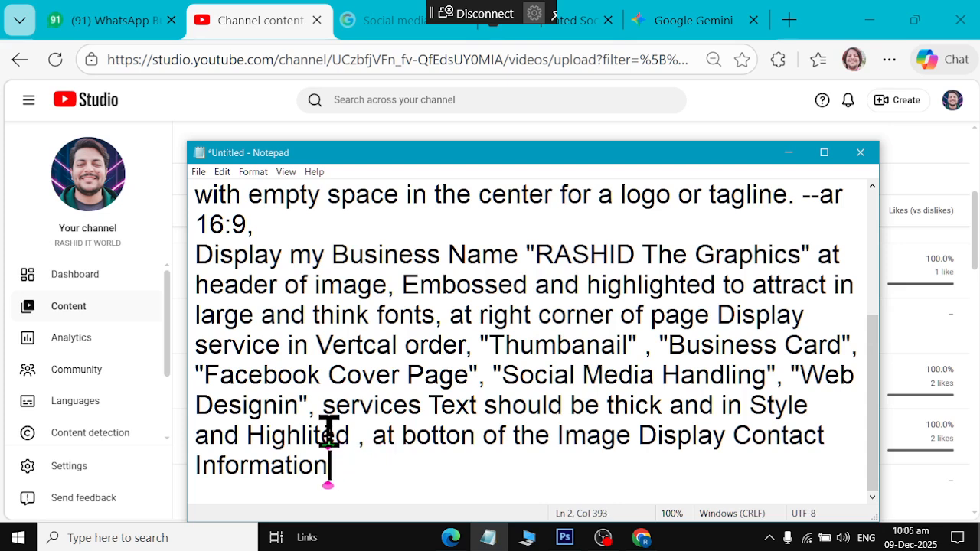
{"action": "type", "text": "\""}
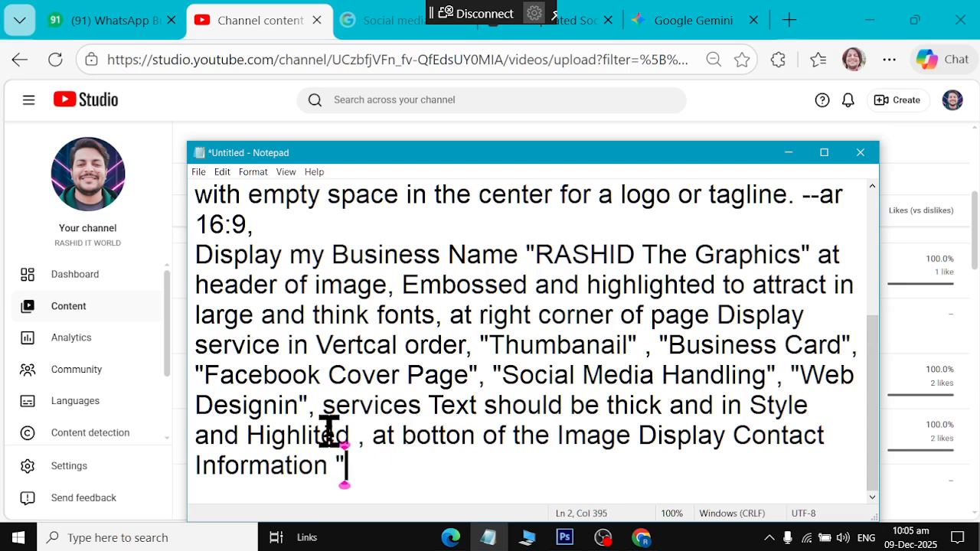
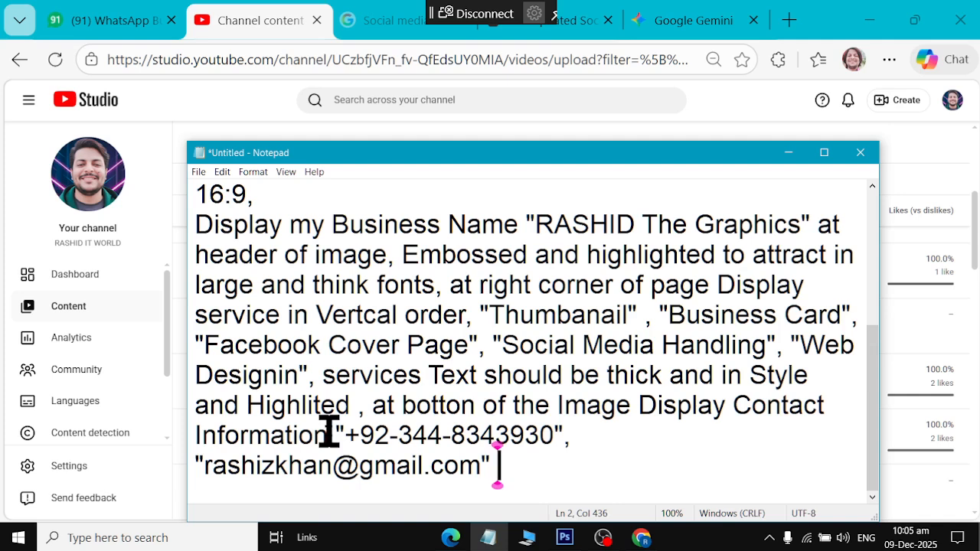
{"action": "type", "text": " should be "}
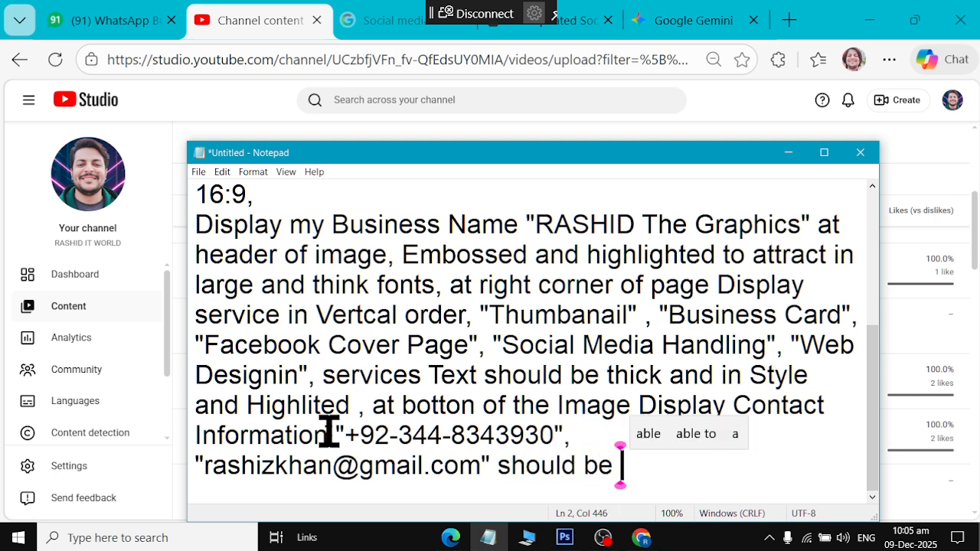
{"action": "type", "text": "clear to "}
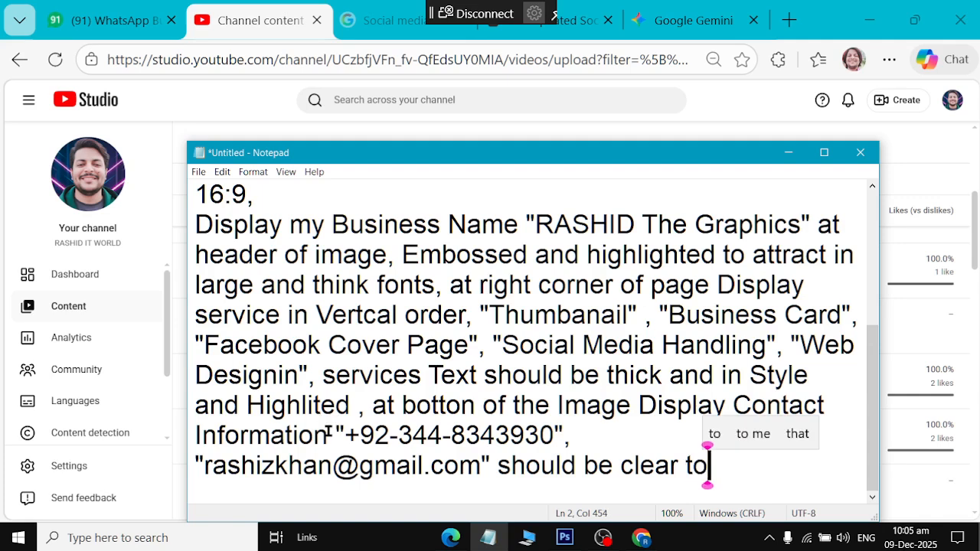
{"action": "type", "text": "u"}
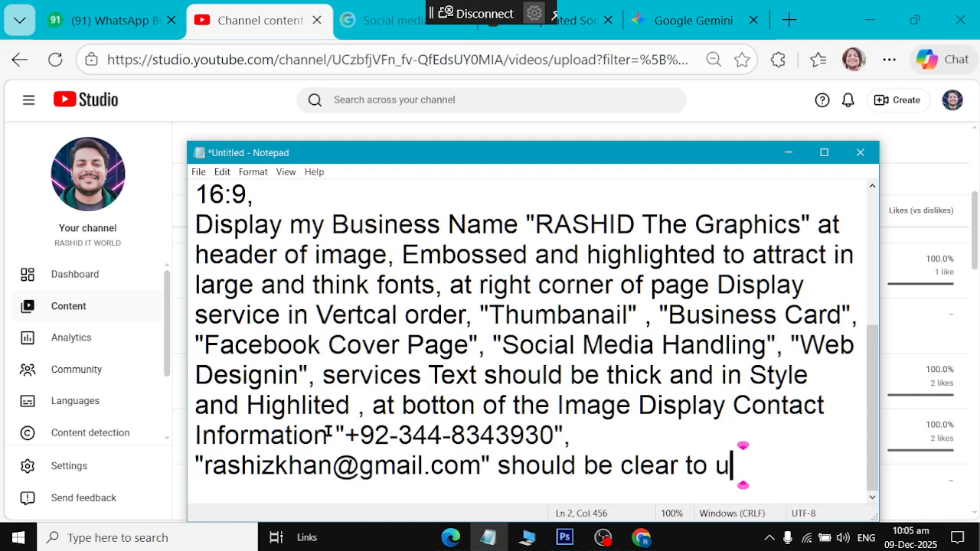
{"action": "type", "text": "ser in reading"}
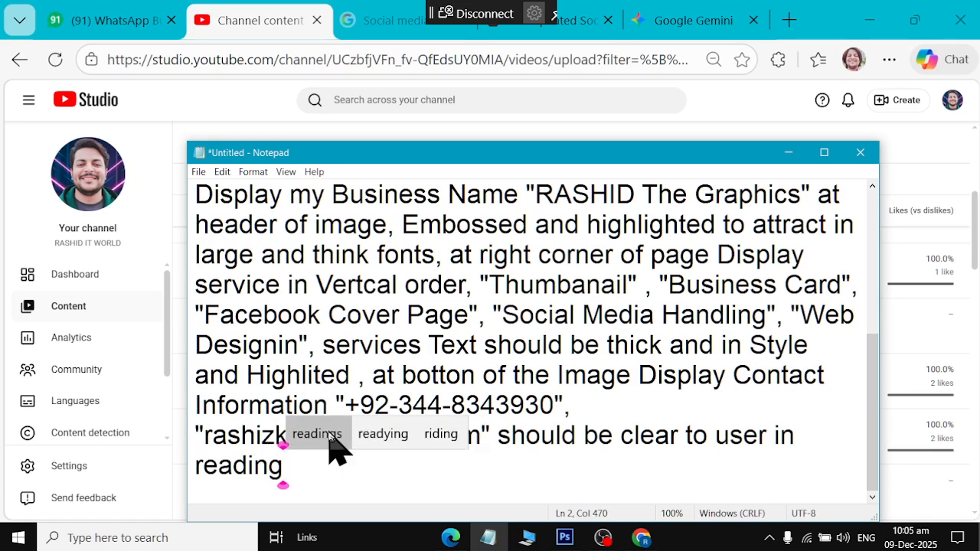
Select the entire Notepad prompt and copy it
{"action": "left_click_drag", "start_coordinate": [334, 485], "coordinate": [179, 394]}
{"action": "key", "text": "ctrl+a"}
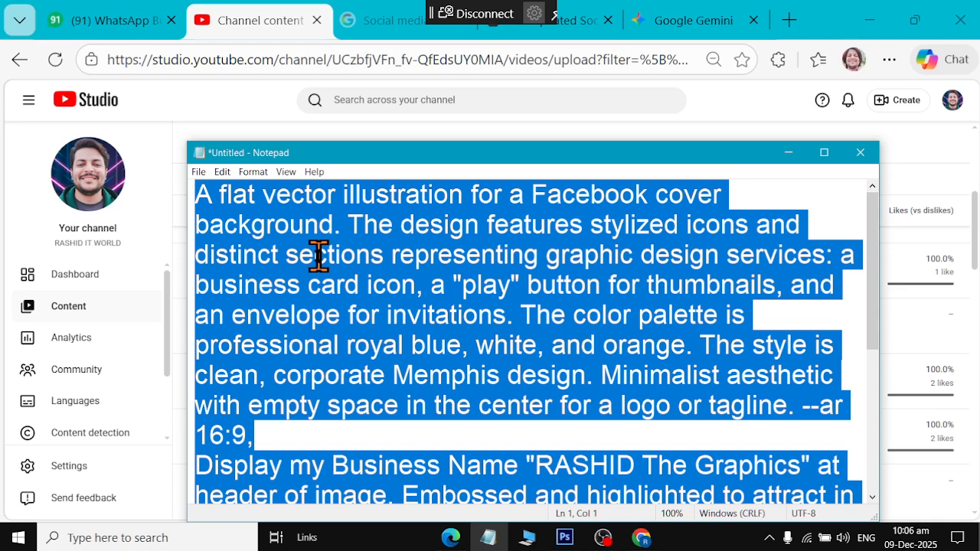
{"action": "key", "text": "alt+Tab"}
Ask Gemini to make the pasted Notepad prompt professional and fit for a Facebook cover page
{"action": "left_click", "coordinate": [652, 30]}
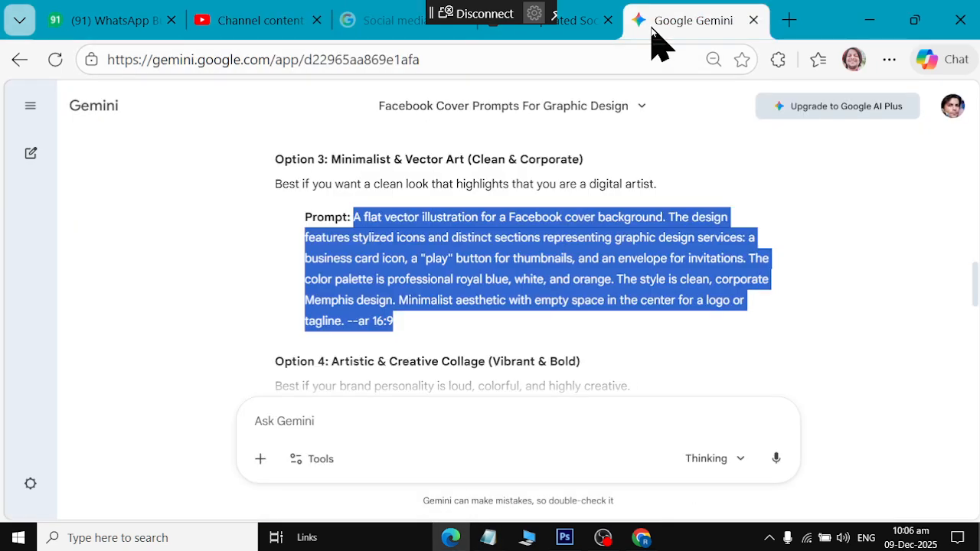
{"action": "left_click", "coordinate": [306, 419]}
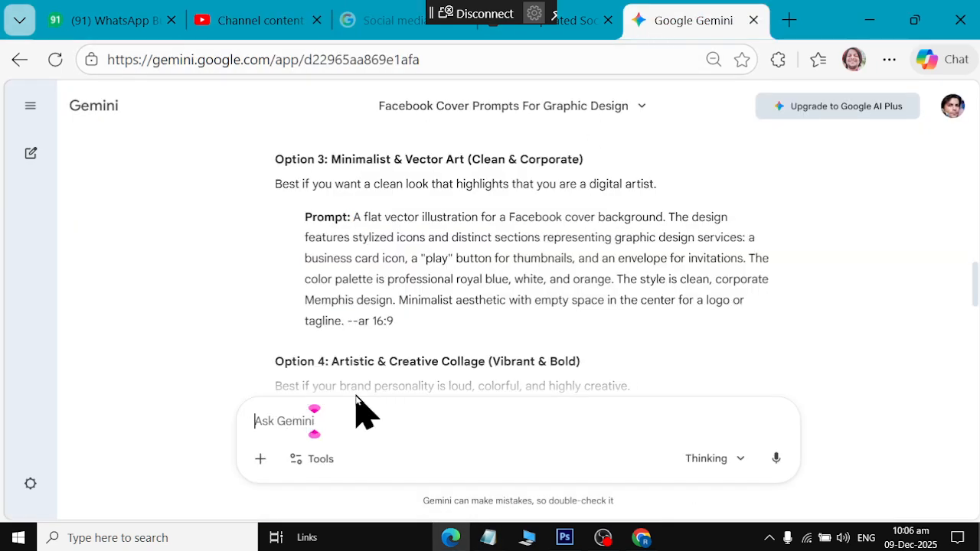
{"action": "type", "text": "make this pr"}
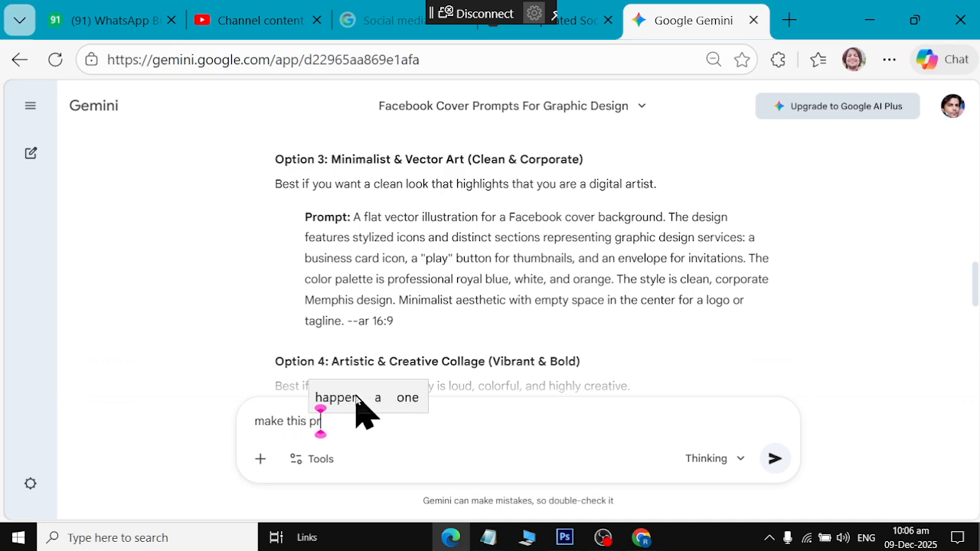
{"action": "type", "text": "ompt pro"}
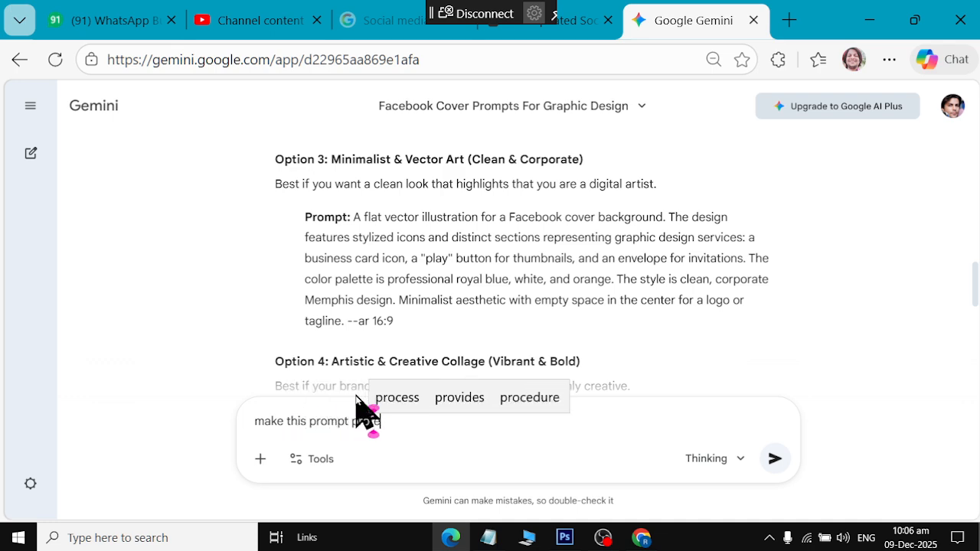
{"action": "type", "text": "fessional in well ma"}
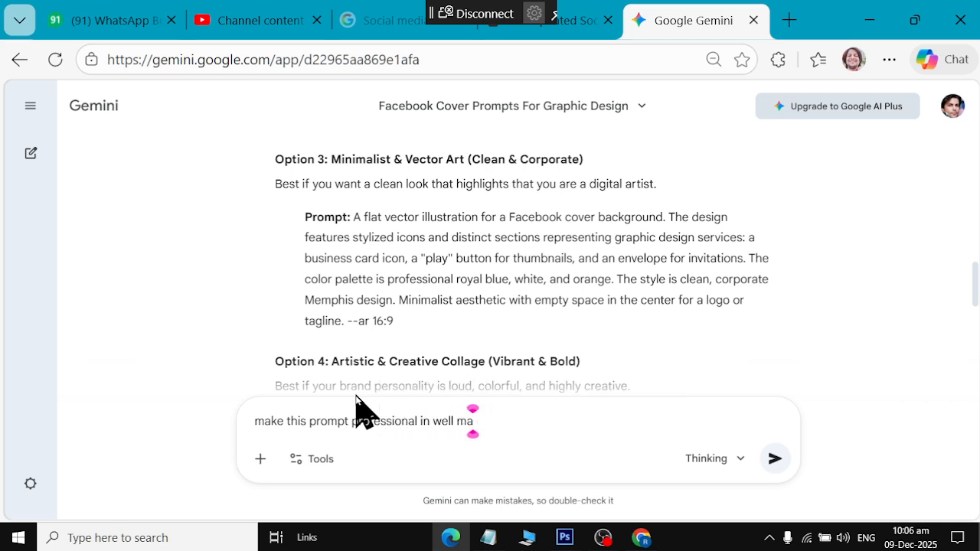
{"action": "type", "text": "nnered t"}
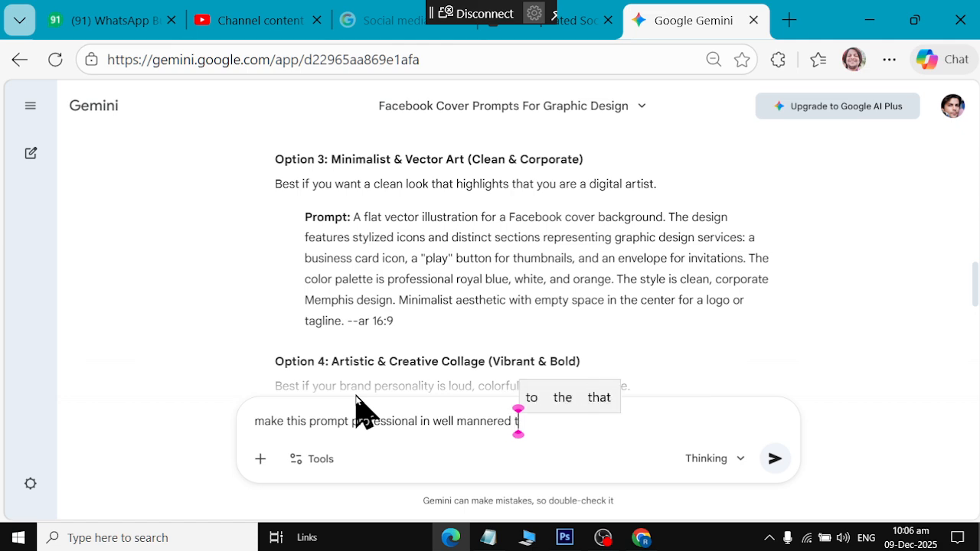
{"action": "type", "text": "hat shoud b"}
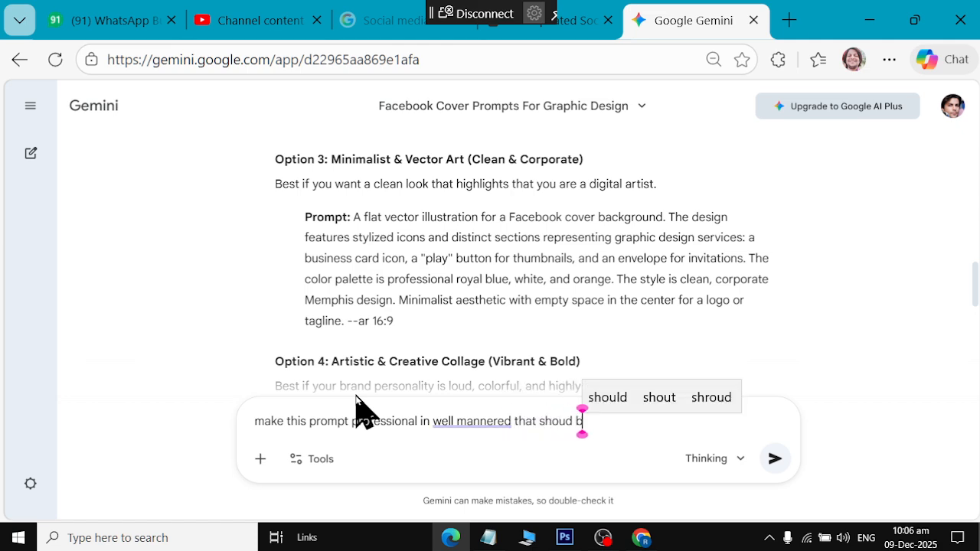
{"action": "key", "text": "BackSpace"}
{"action": "key", "text": "BackSpace"}
{"action": "key", "text": "BackSpace"}
{"action": "type", "text": "ld be fit "}
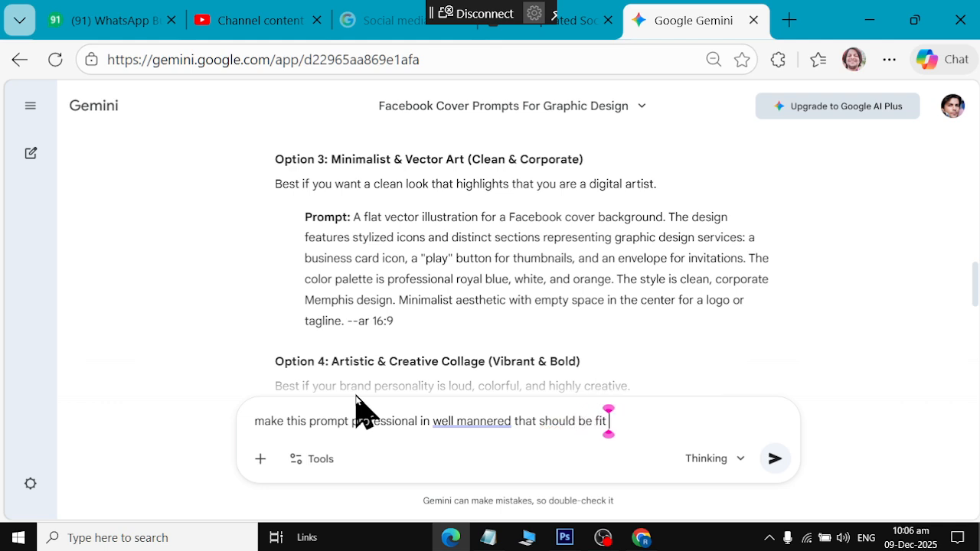
{"action": "type", "text": "for fa"}
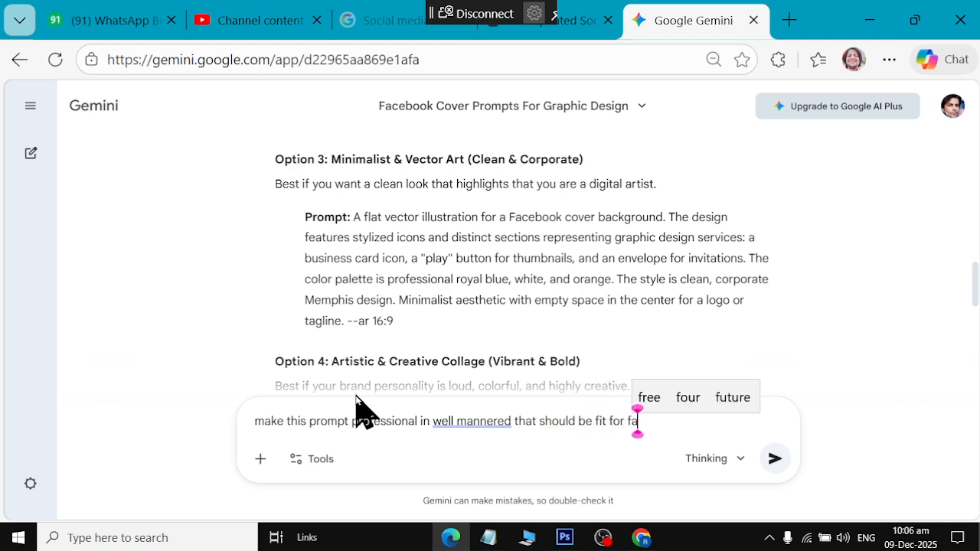
{"action": "type", "text": "cebook co"}
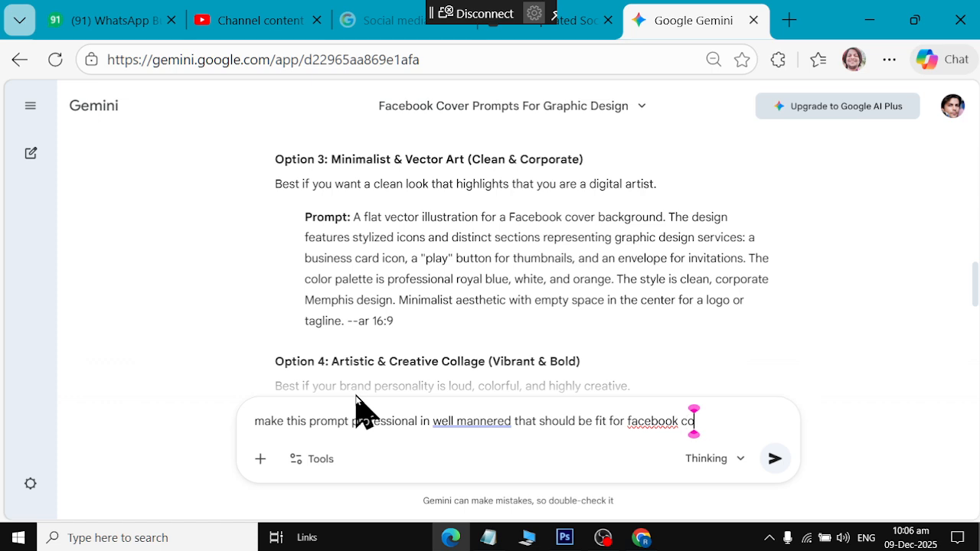
{"action": "type", "text": "ver page"}
{"action": "key", "text": "shift+Return"}
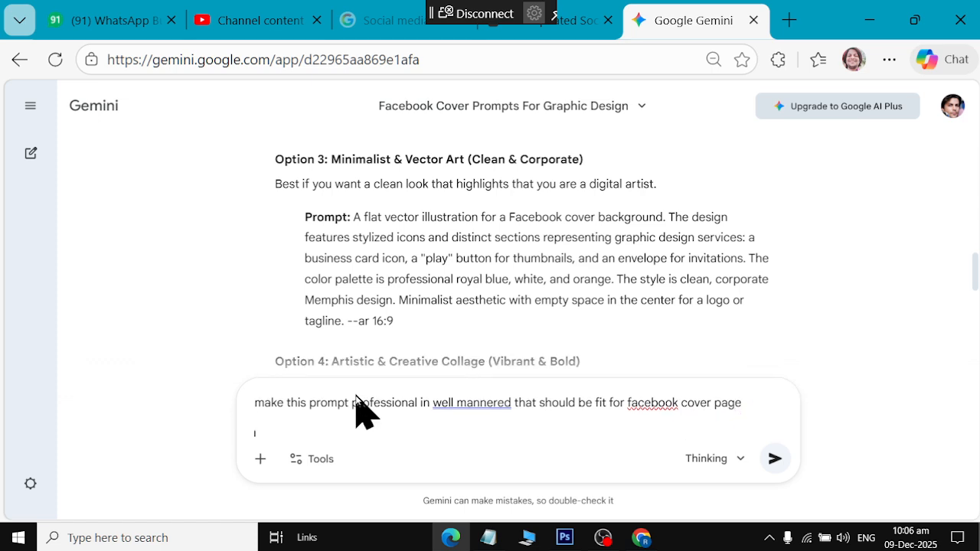
{"action": "key", "text": "ctrl+v"}
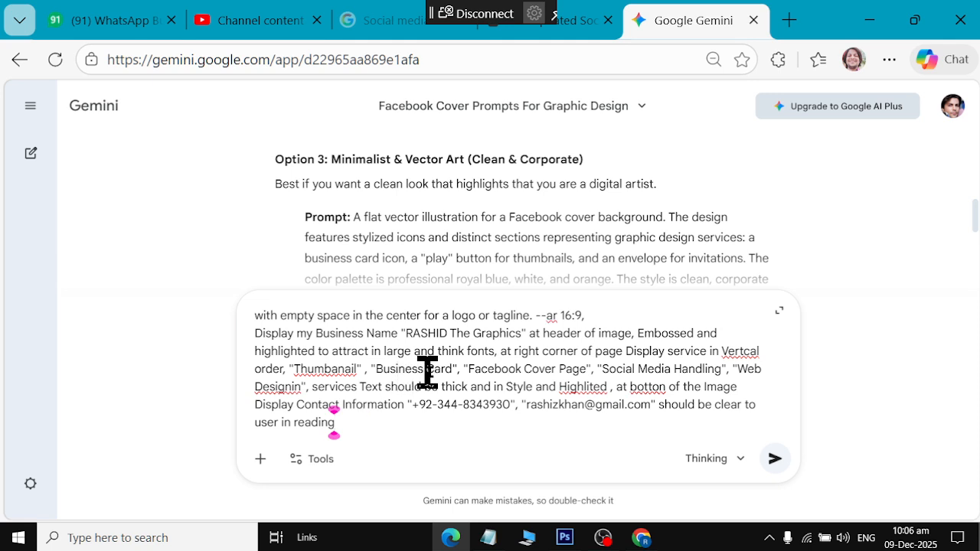
{"action": "left_click", "coordinate": [773, 459]}
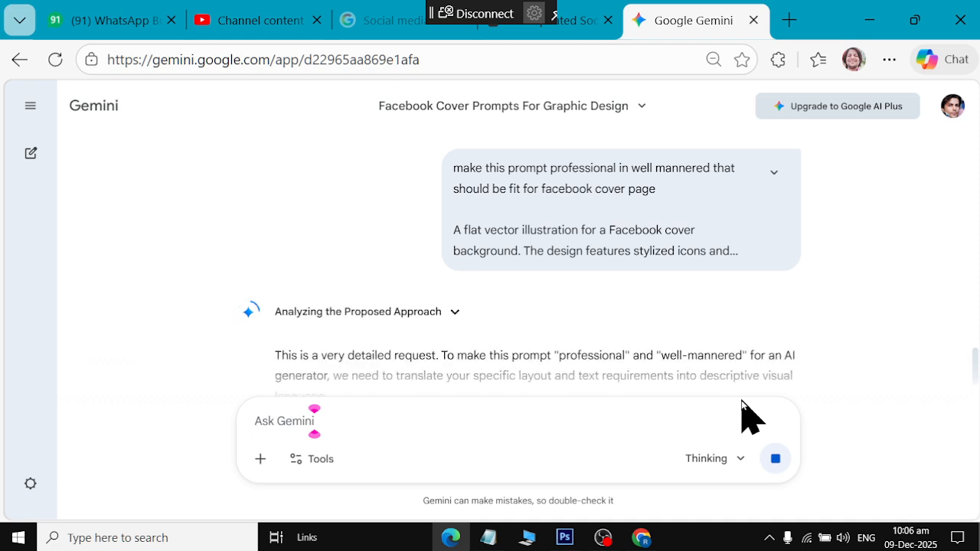
Scroll through Gemini's Professional, All-In-One Prompt reply with header, services and contact sections
{"action": "scroll", "coordinate": [616, 302], "scroll_direction": "down", "scroll_amount": 3}
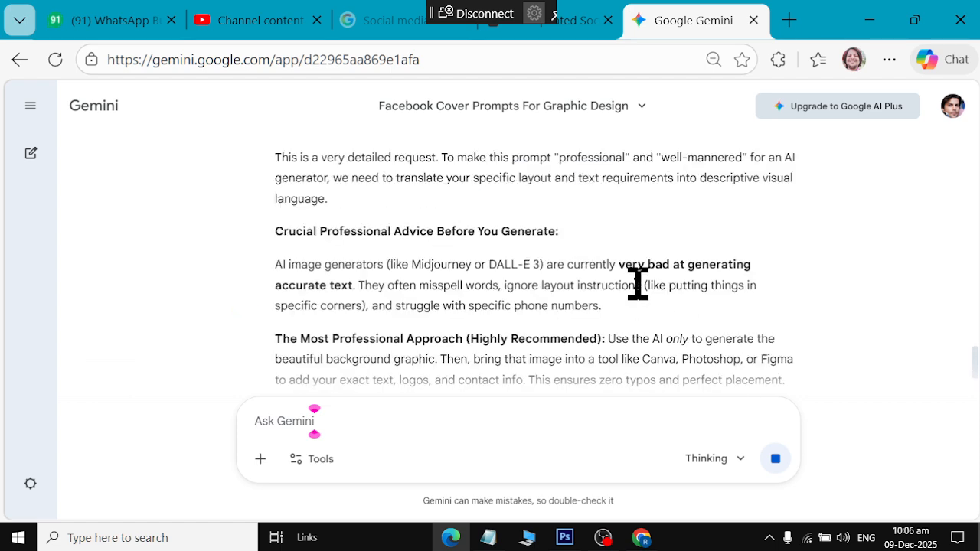
{"action": "scroll", "coordinate": [638, 283], "scroll_direction": "down", "scroll_amount": 3}
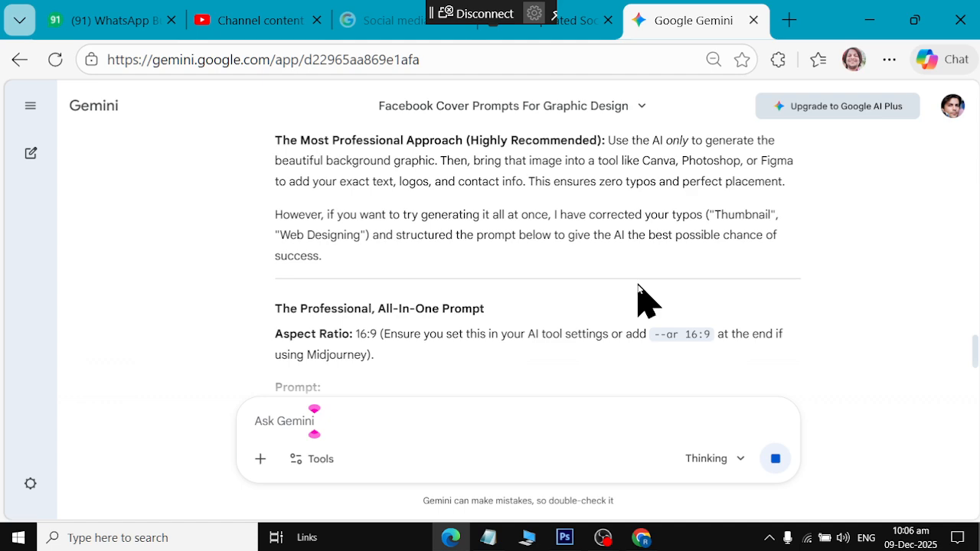
{"action": "scroll", "coordinate": [637, 284], "scroll_direction": "down", "scroll_amount": 2}
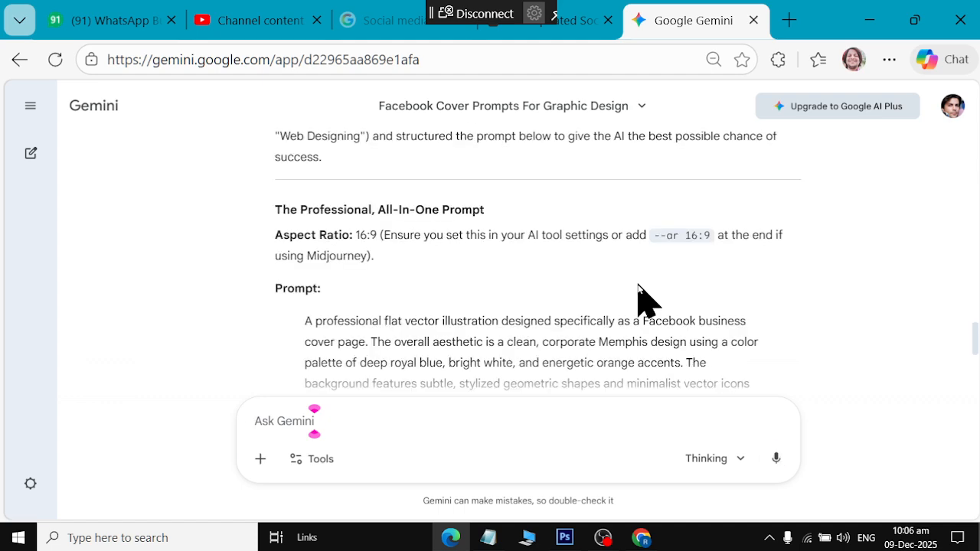
{"action": "scroll", "coordinate": [399, 308], "scroll_direction": "down", "scroll_amount": 3}
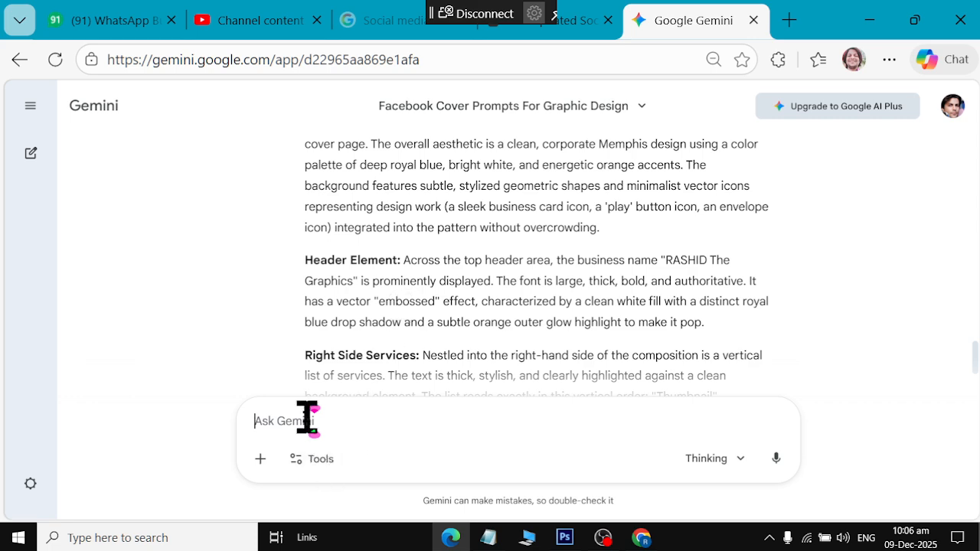
Send "make it short for meta.ai to generate image" and select the all-in-one prompt text
{"action": "type", "text": "make it for t"}
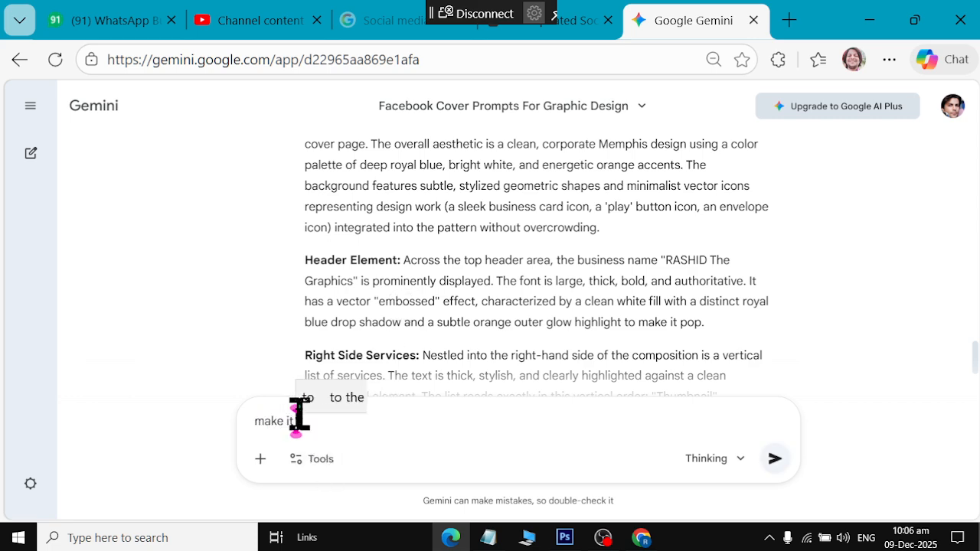
{"action": "key", "text": "BackSpace"}
{"action": "key", "text": "BackSpace"}
{"action": "type", "text": "t for m"}
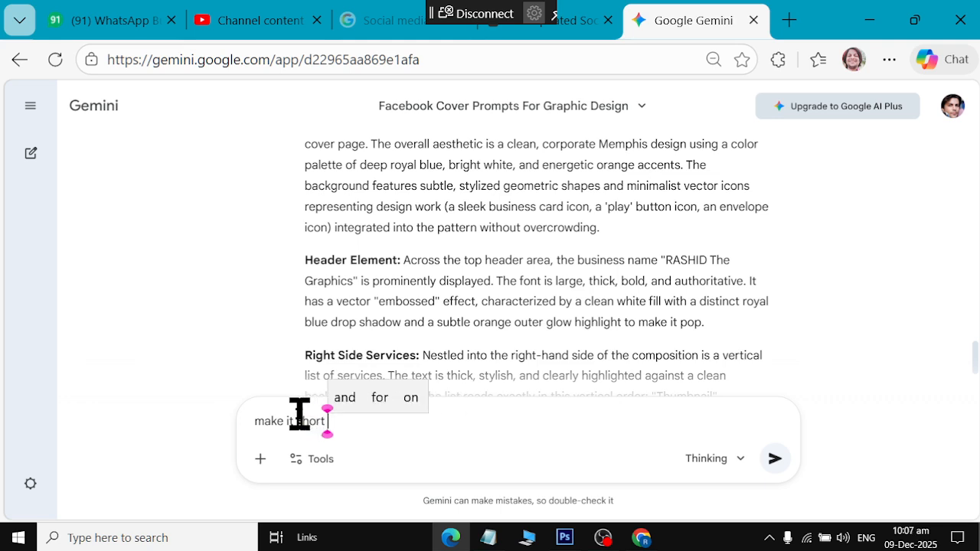
{"action": "type", "text": "eta."}
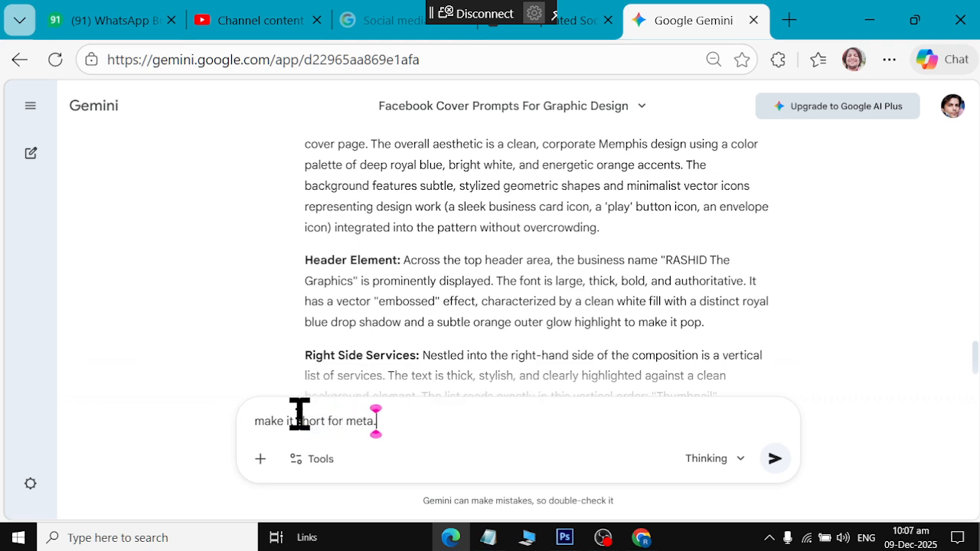
{"action": "type", "text": "ai to generate image"}
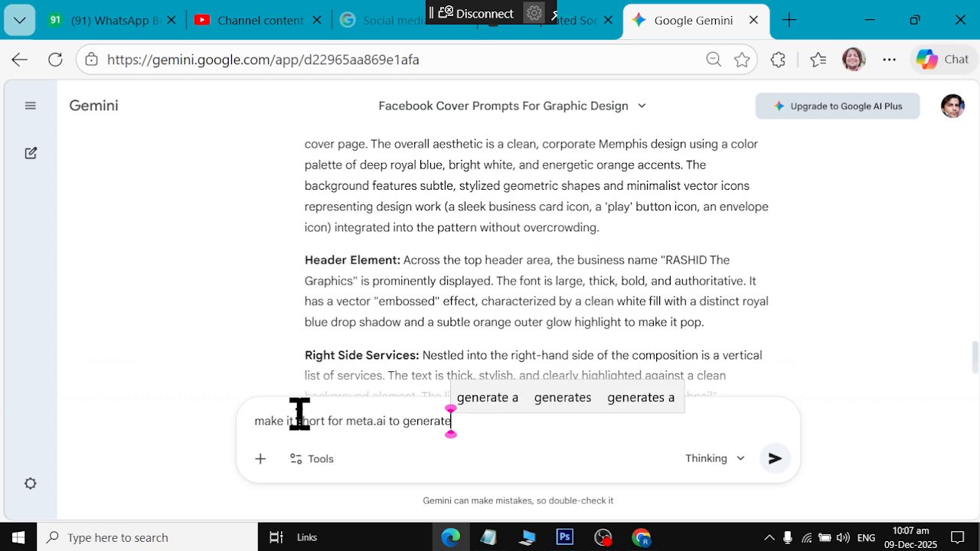
{"action": "key", "text": "Return"}
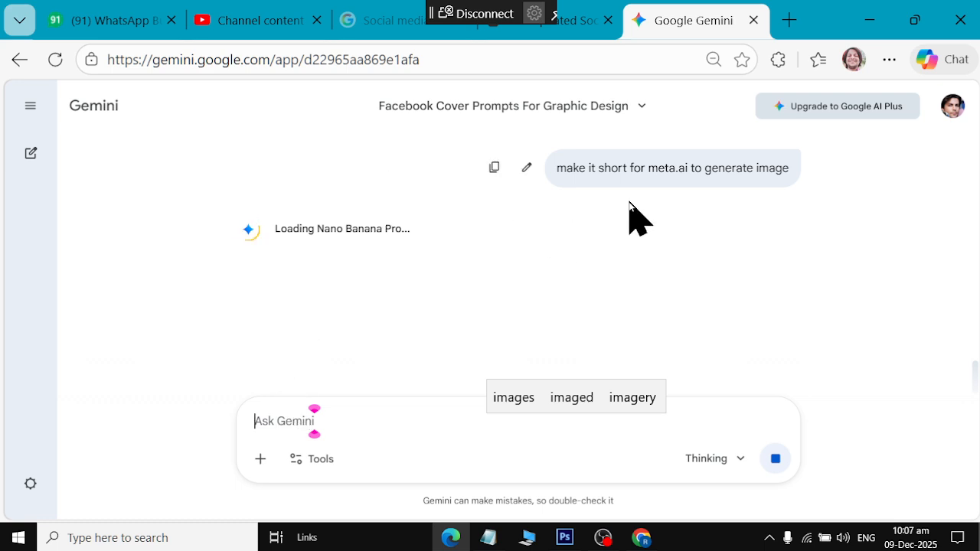
{"action": "scroll", "coordinate": [629, 205], "scroll_direction": "up", "scroll_amount": 10}
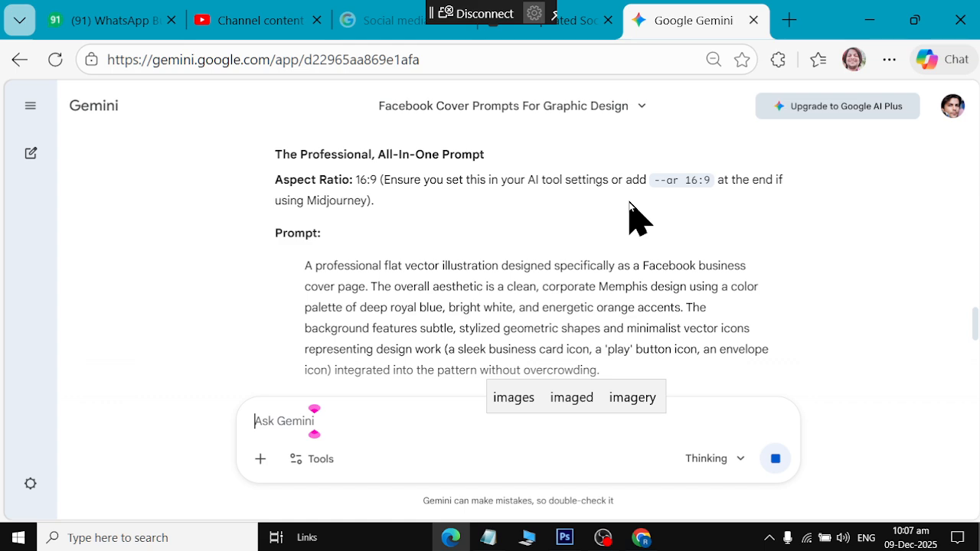
{"action": "left_click_drag", "start_coordinate": [306, 267], "coordinate": [439, 335]}
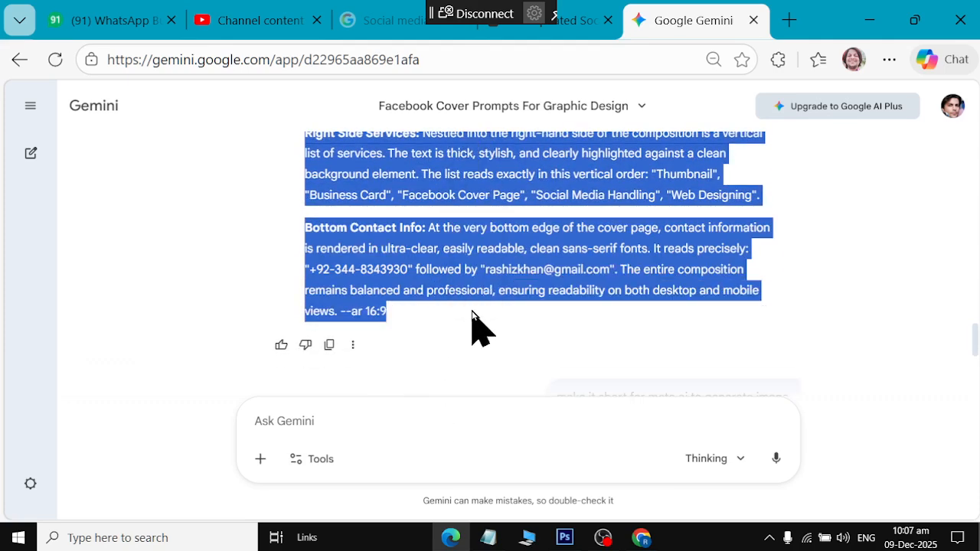
Paste the professional all-in-one prompt into Meta AI and start generating cover images
{"action": "left_click", "coordinate": [641, 536]}
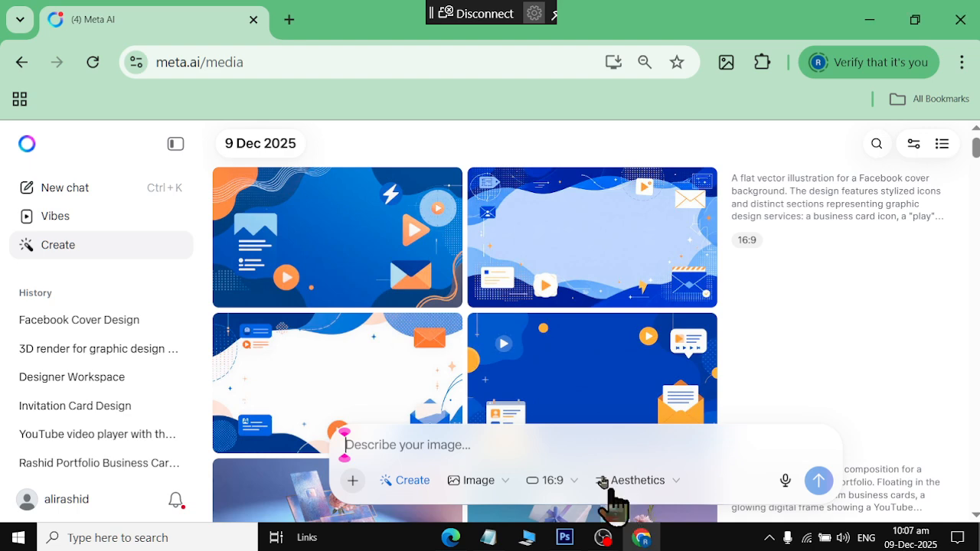
{"action": "key", "text": "ctrl+v"}
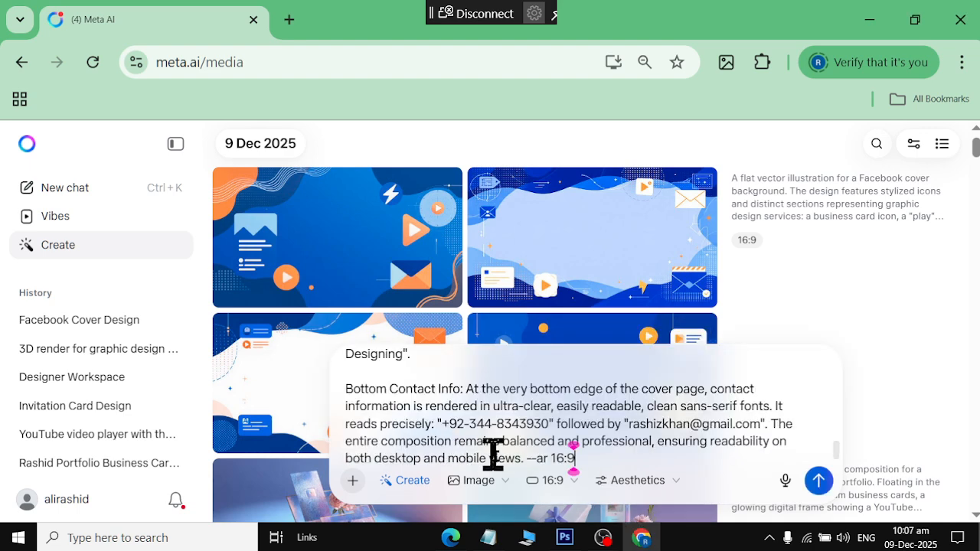
{"action": "left_click", "coordinate": [817, 479]}
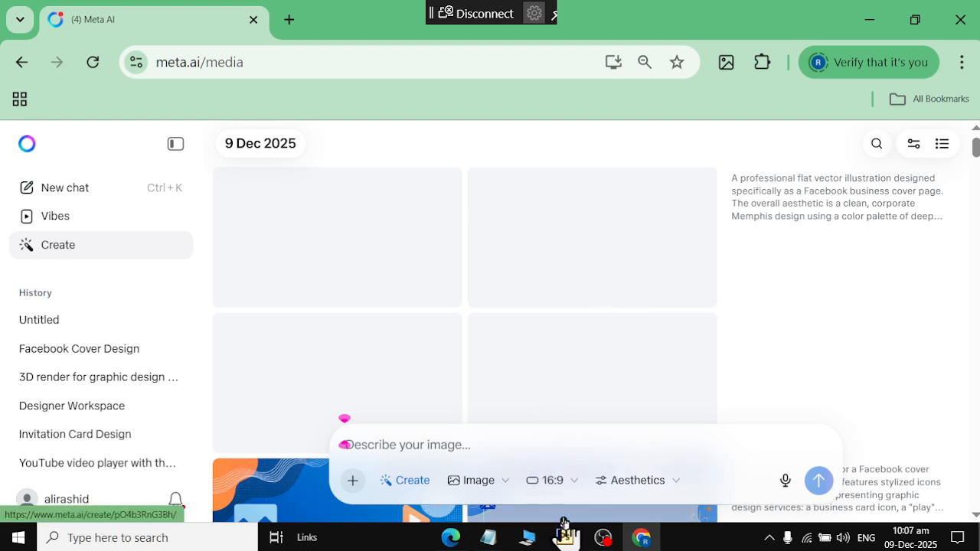
{"action": "key", "text": "alt+Tab"}
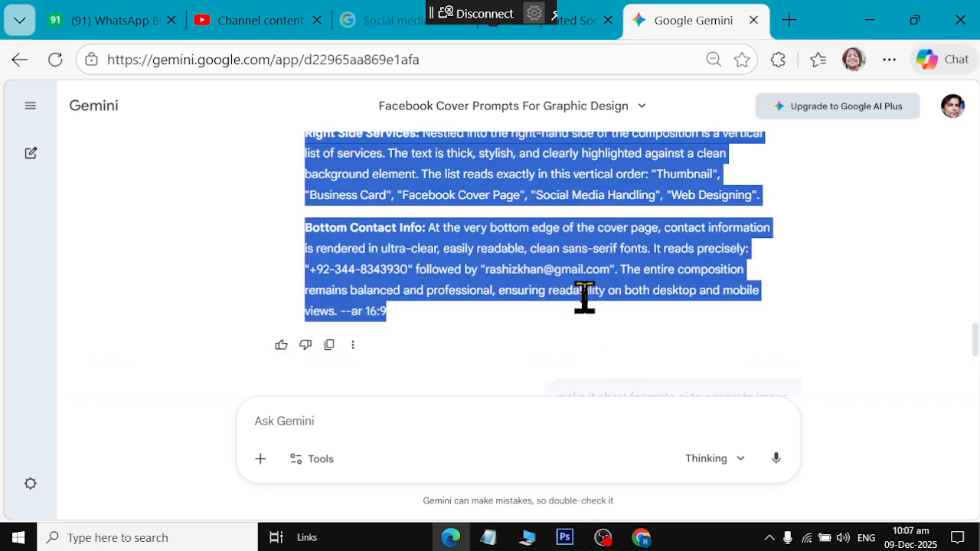
Scroll down to Gemini's shortened /imagine prompt, then switch to Meta AI to see the four new covers
{"action": "scroll", "coordinate": [583, 310], "scroll_direction": "down", "scroll_amount": 4}
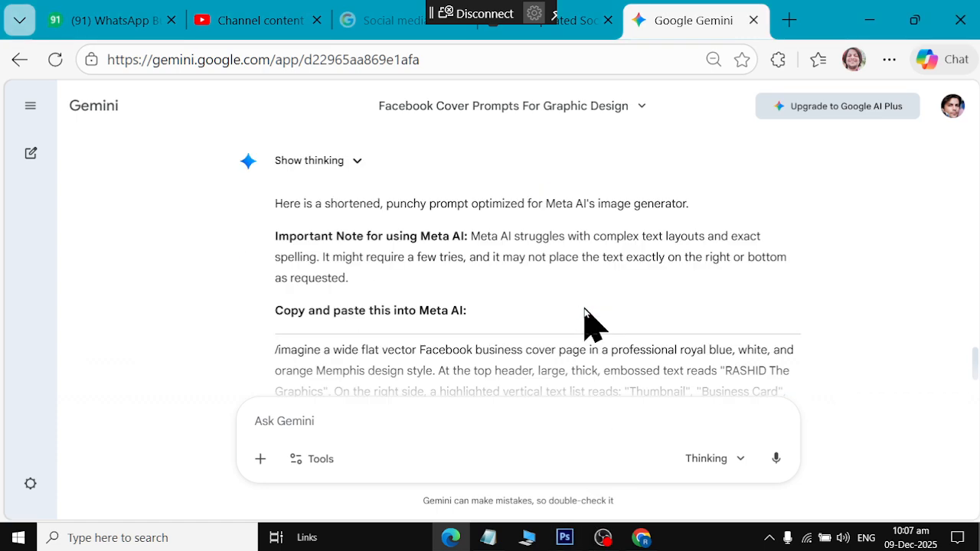
{"action": "scroll", "coordinate": [584, 310], "scroll_direction": "down", "scroll_amount": 2}
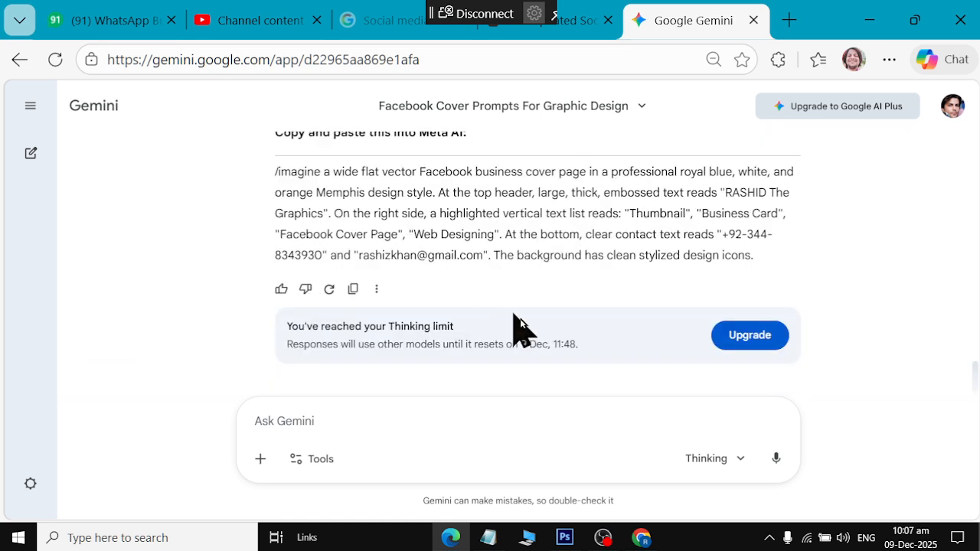
{"action": "left_click", "coordinate": [642, 537]}
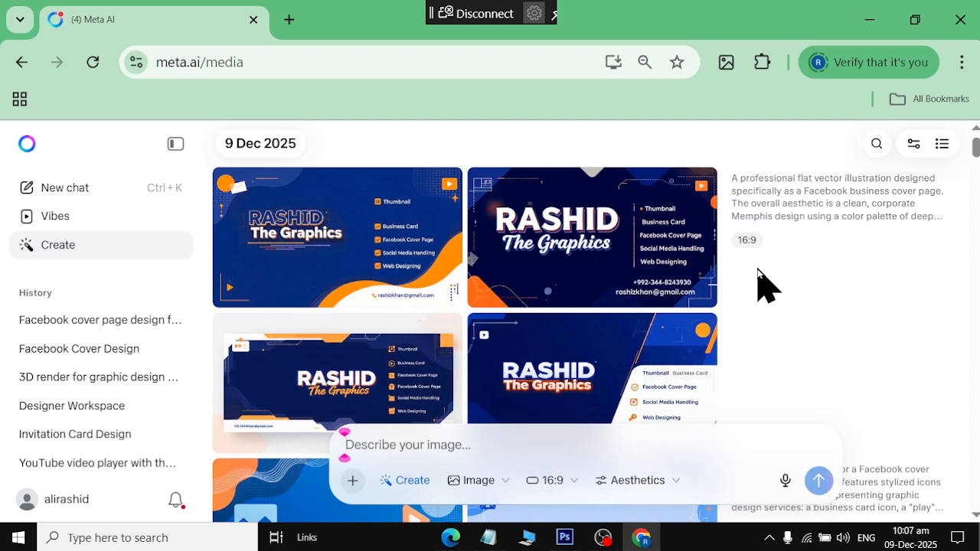
Look over the four generated RASHID The Graphics covers in Meta AI, then return to the Gemini chat
{"action": "mouse_move", "coordinate": [656, 274]}
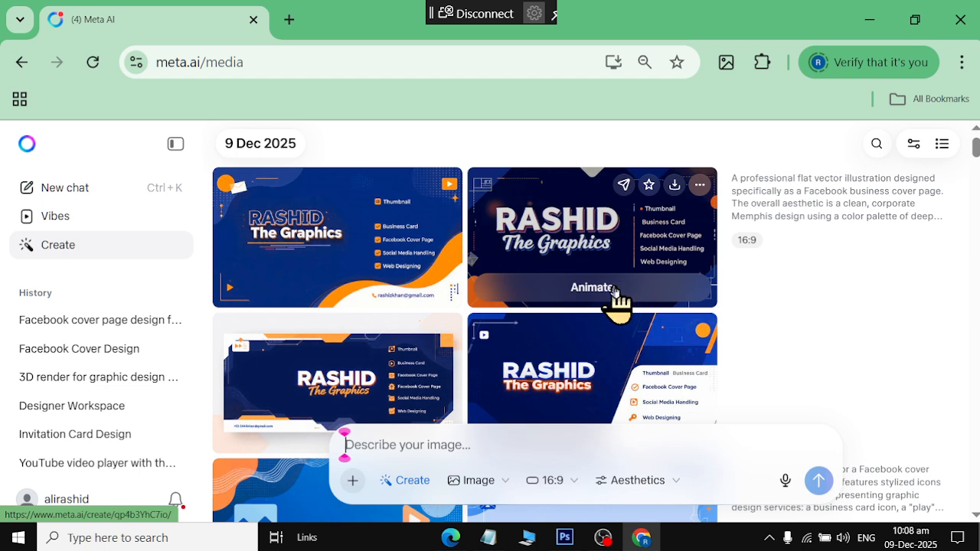
{"action": "scroll", "coordinate": [618, 307], "scroll_direction": "down", "scroll_amount": 1}
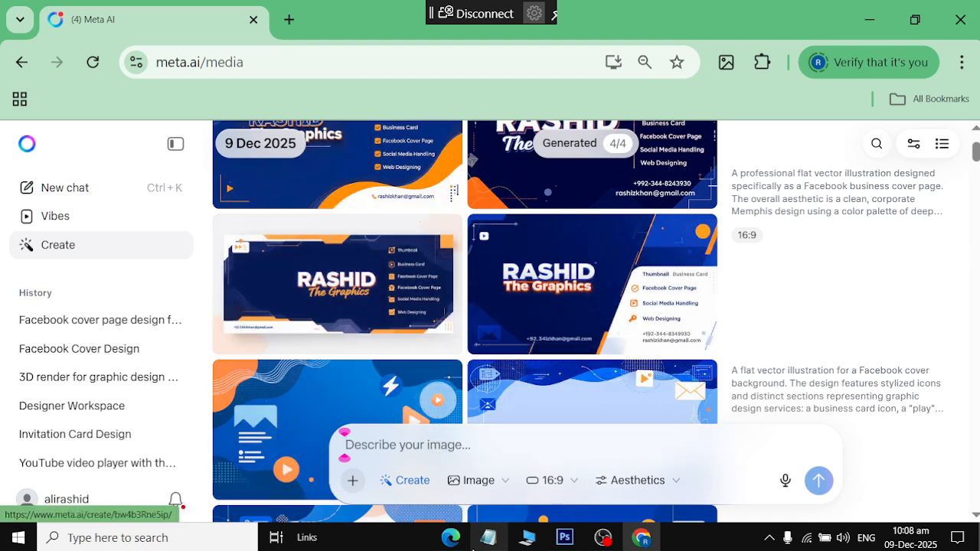
{"action": "key", "text": "alt+Tab"}
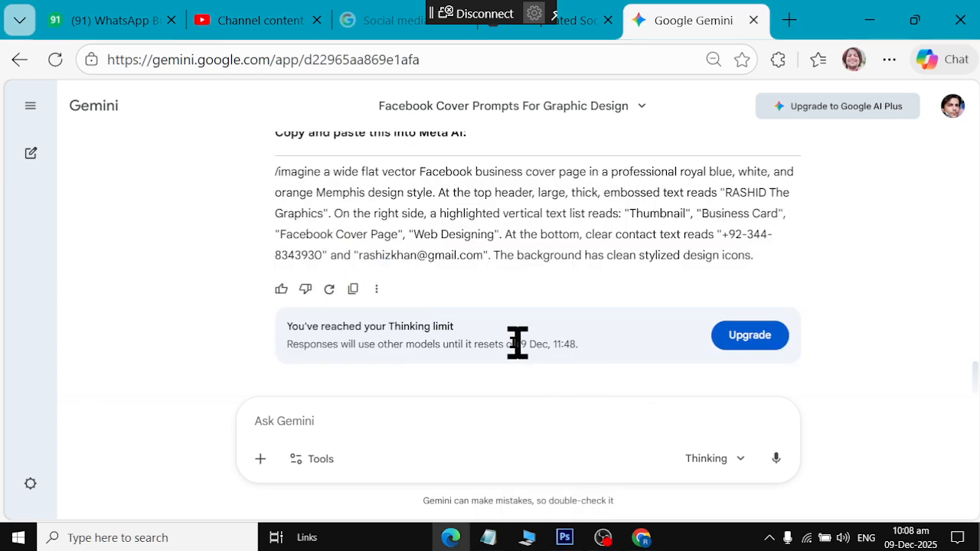
Select the whole shortened /imagine prompt paragraph in Gemini for copying
{"action": "scroll", "coordinate": [431, 319], "scroll_direction": "up", "scroll_amount": 2}
{"action": "left_click_drag", "start_coordinate": [277, 287], "coordinate": [494, 358]}
{"action": "scroll", "coordinate": [467, 326], "scroll_direction": "down", "scroll_amount": 2}
{"action": "left_click", "coordinate": [586, 258]}
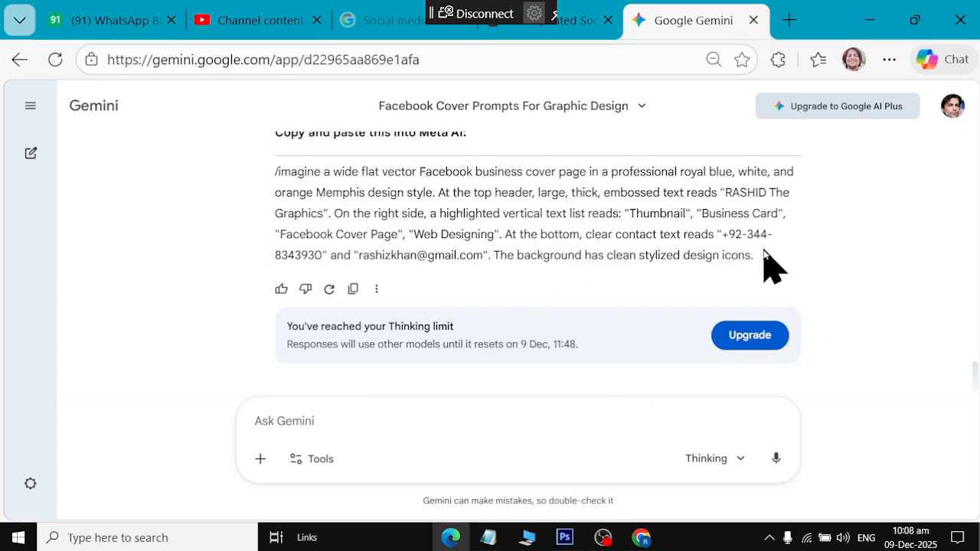
{"action": "left_click_drag", "start_coordinate": [758, 257], "coordinate": [274, 178]}
{"action": "key", "text": "ctrl+c"}
{"action": "left_click", "coordinate": [272, 180]}
Paste the short /imagine prompt into Meta AI's image description box and generate new covers
{"action": "key", "text": "alt+Tab"}
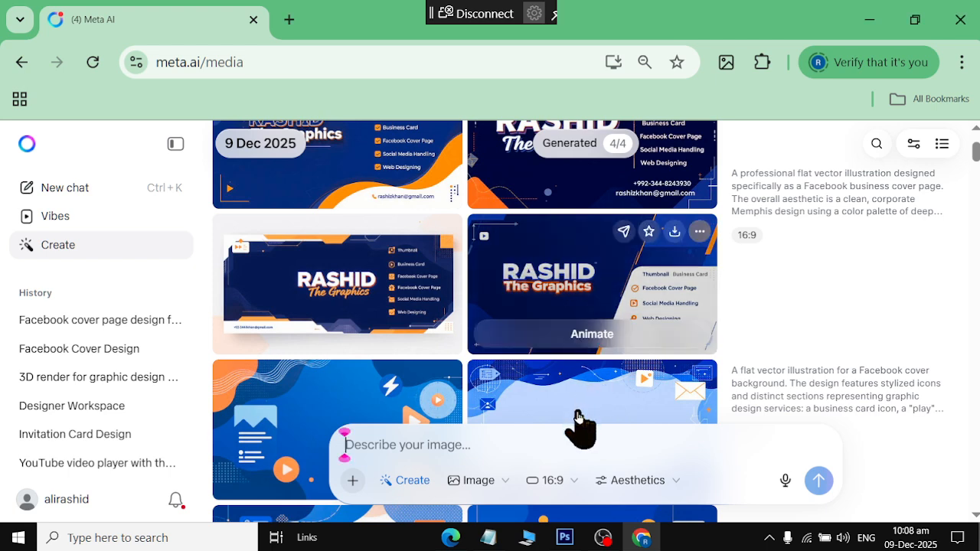
{"action": "left_click", "coordinate": [455, 437]}
{"action": "key", "text": "ctrl+v"}
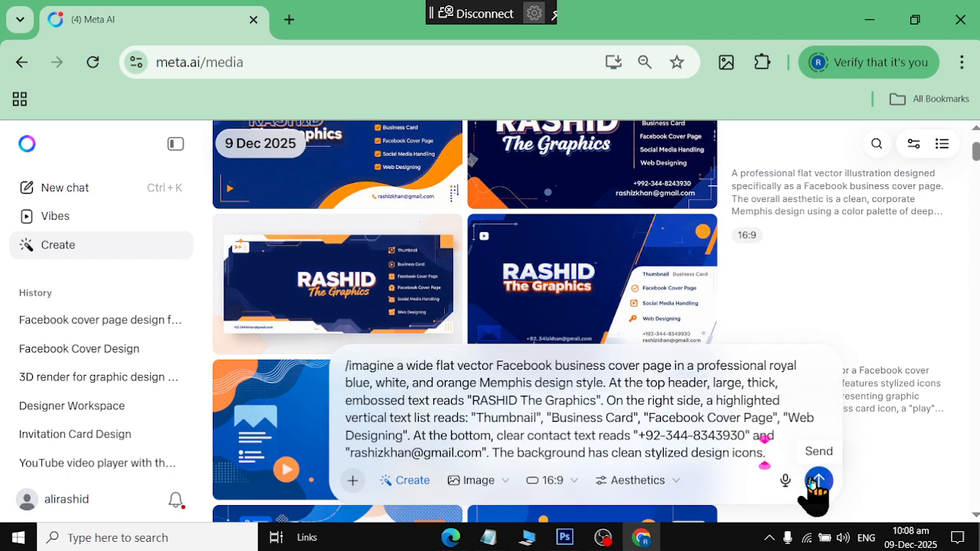
{"action": "left_click", "coordinate": [817, 481]}
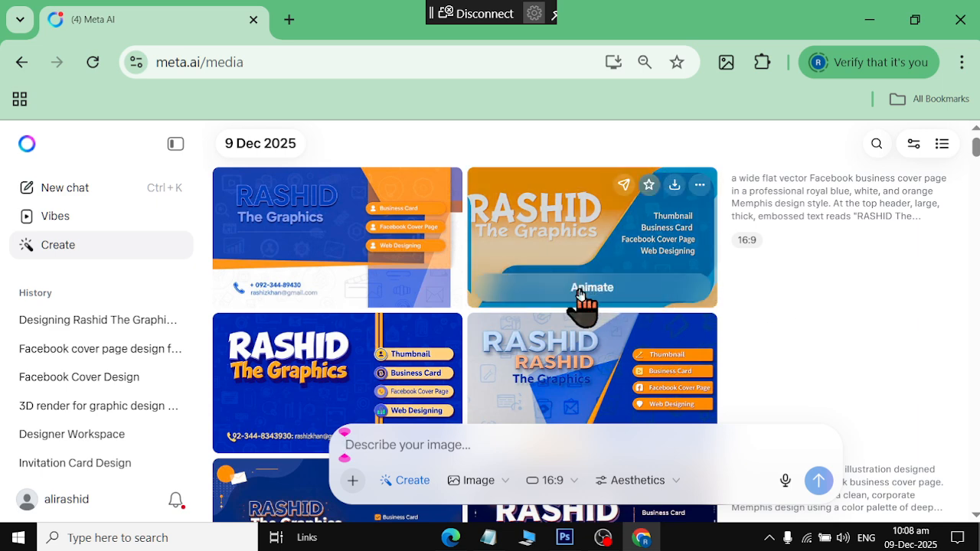
{"action": "mouse_move", "coordinate": [566, 352]}
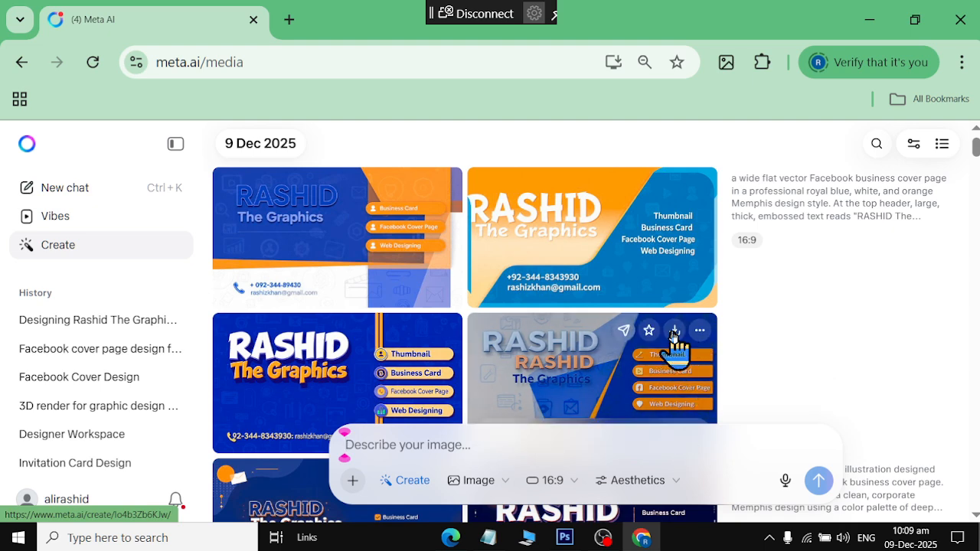
Download several of the generated RASHID The Graphics cover designs from Meta AI
{"action": "left_click", "coordinate": [674, 186]}
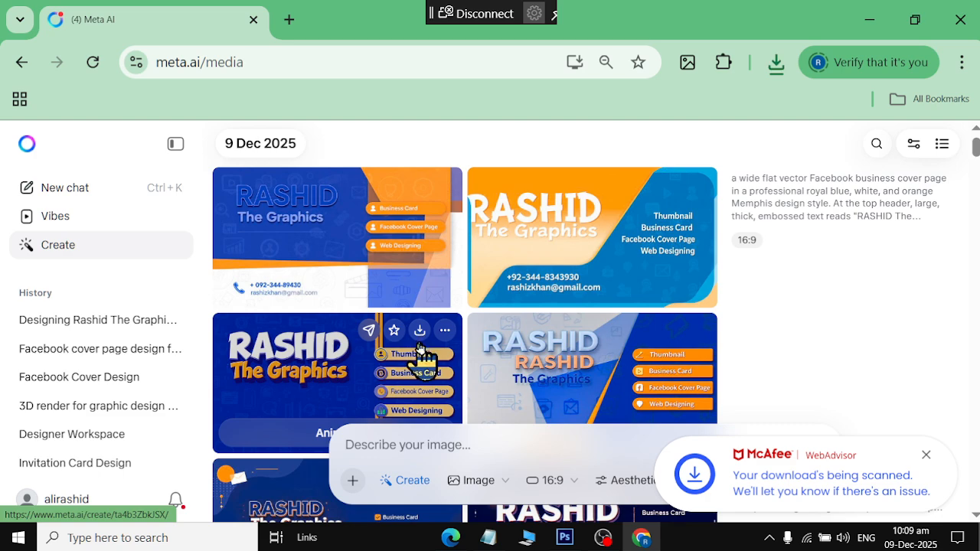
{"action": "scroll", "coordinate": [395, 344], "scroll_direction": "down", "scroll_amount": 1}
{"action": "scroll", "coordinate": [394, 344], "scroll_direction": "down", "scroll_amount": 1}
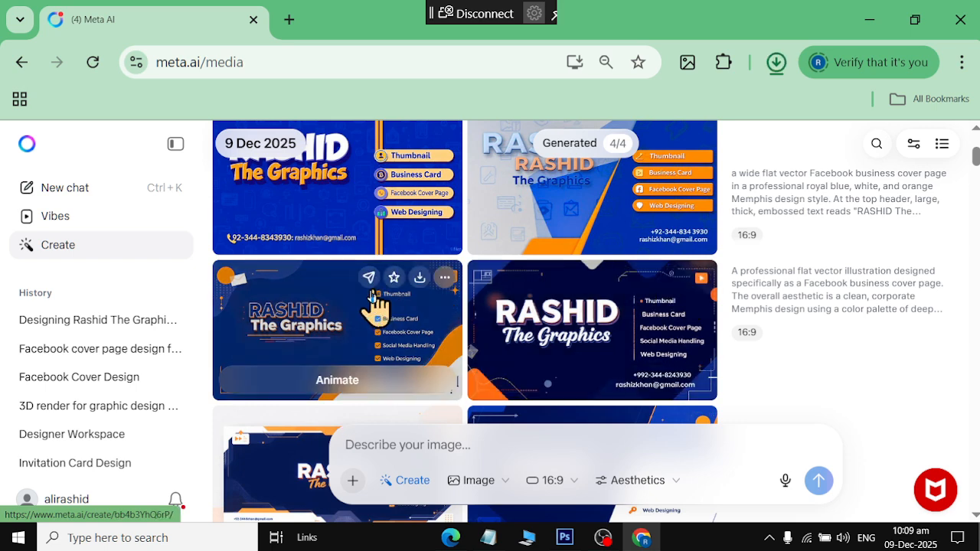
{"action": "scroll", "coordinate": [502, 352], "scroll_direction": "down", "scroll_amount": 2}
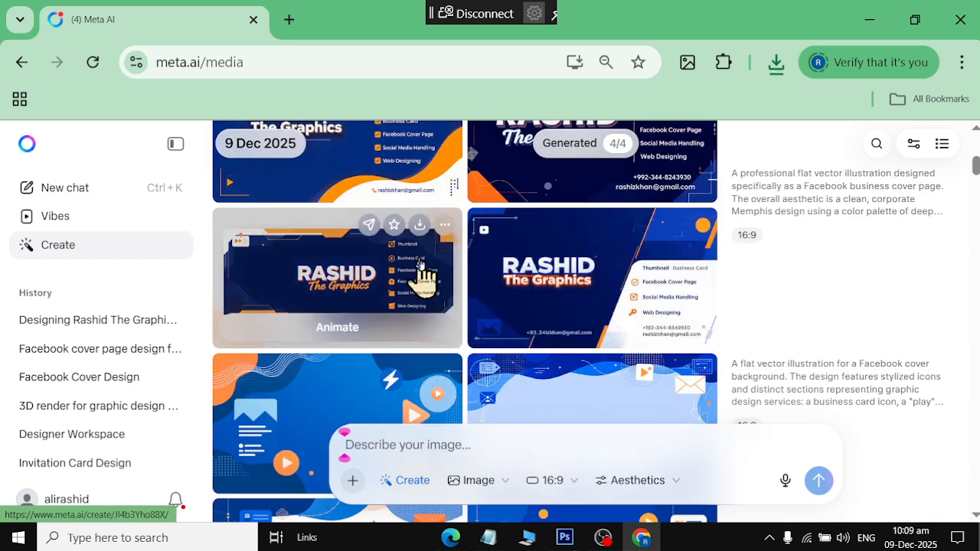
{"action": "left_click", "coordinate": [419, 225]}
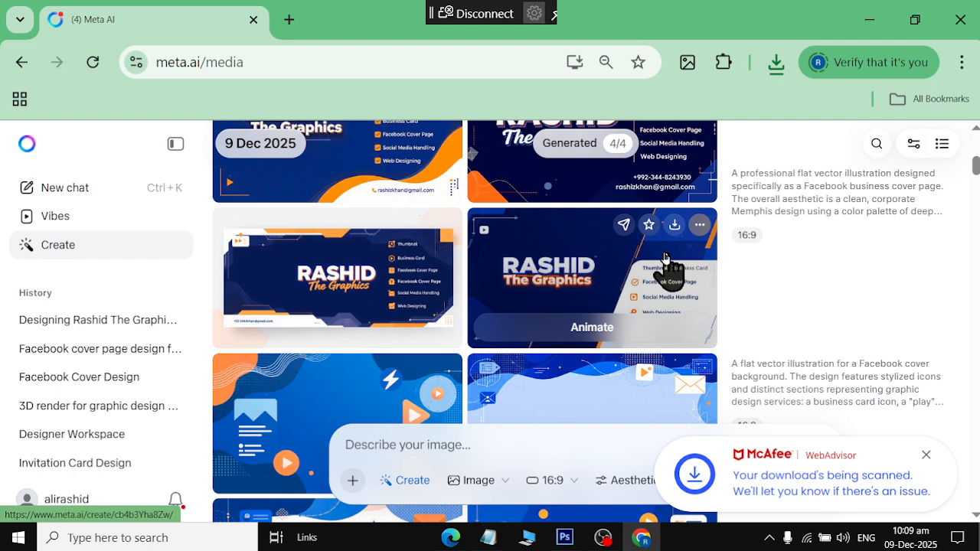
{"action": "scroll", "coordinate": [639, 282], "scroll_direction": "down", "scroll_amount": 3}
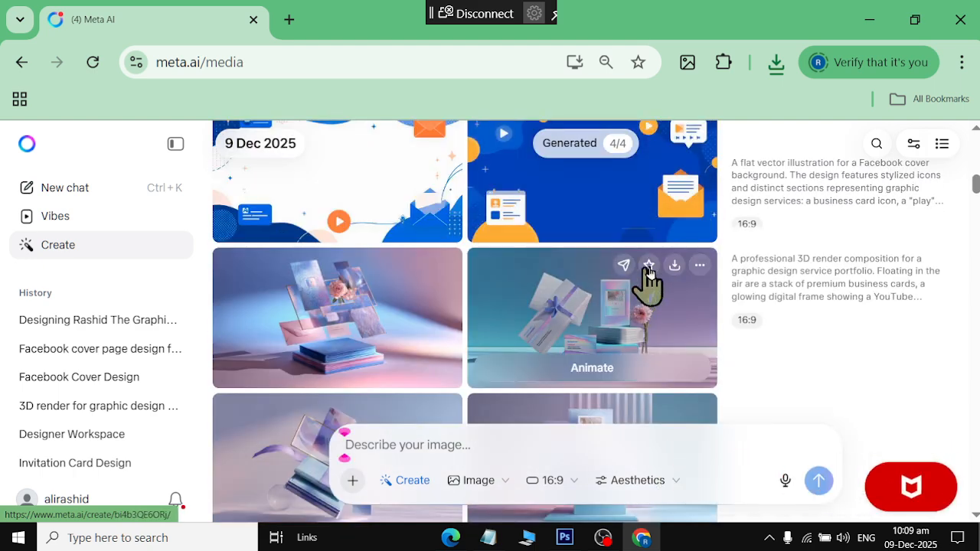
{"action": "scroll", "coordinate": [652, 269], "scroll_direction": "up", "scroll_amount": 1}
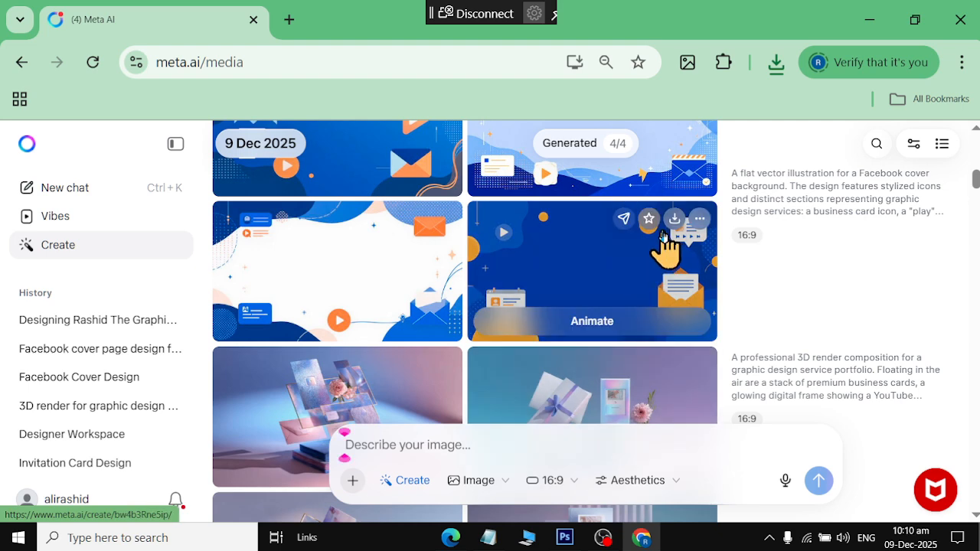
Show the downloaded cover JPEGs in the Downloads folder, then bring Photoshop forward
{"action": "left_click", "coordinate": [771, 73]}
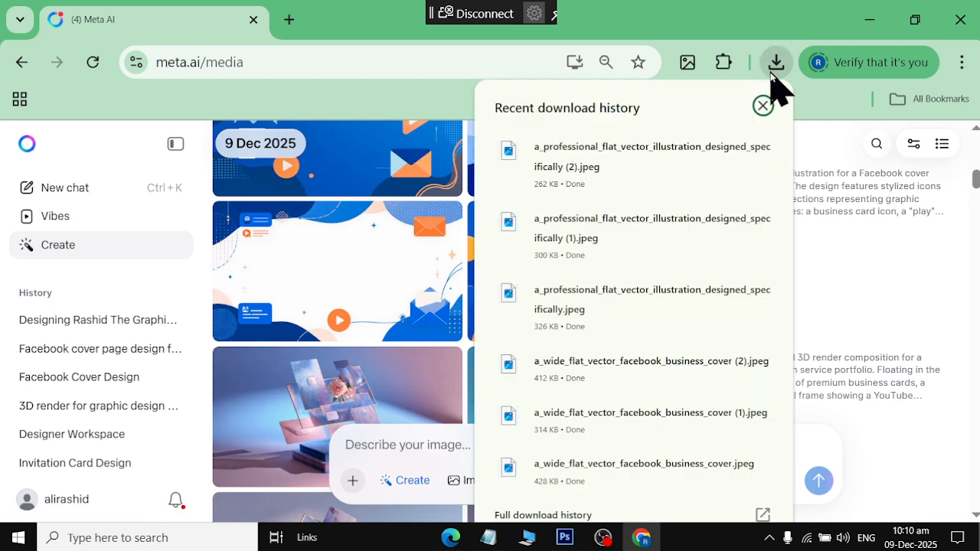
{"action": "left_click", "coordinate": [724, 151]}
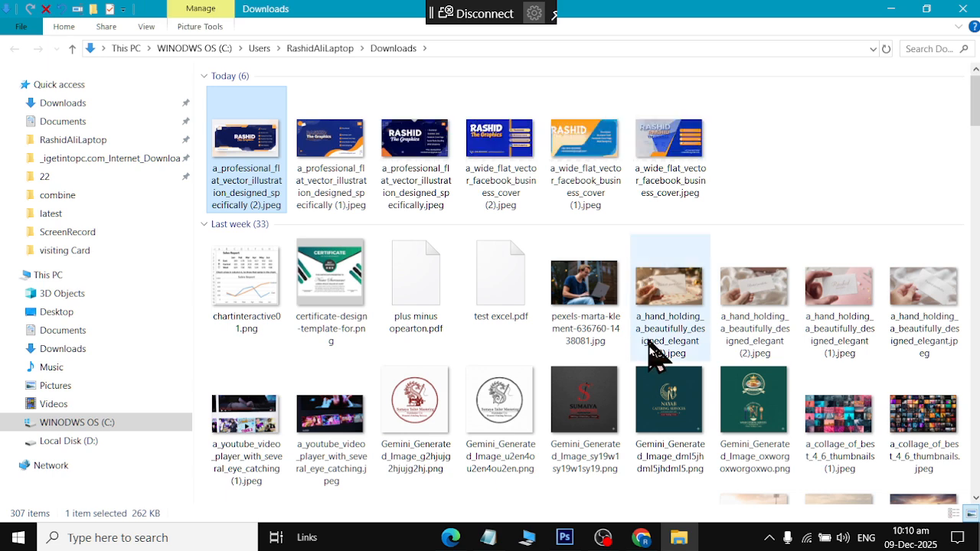
{"action": "left_click", "coordinate": [565, 538]}
Open the downloaded a_professional_flat_vector_illustration_designed_specifically cover JPEG from Downloads in Photoshop
{"action": "left_click", "coordinate": [34, 9]}
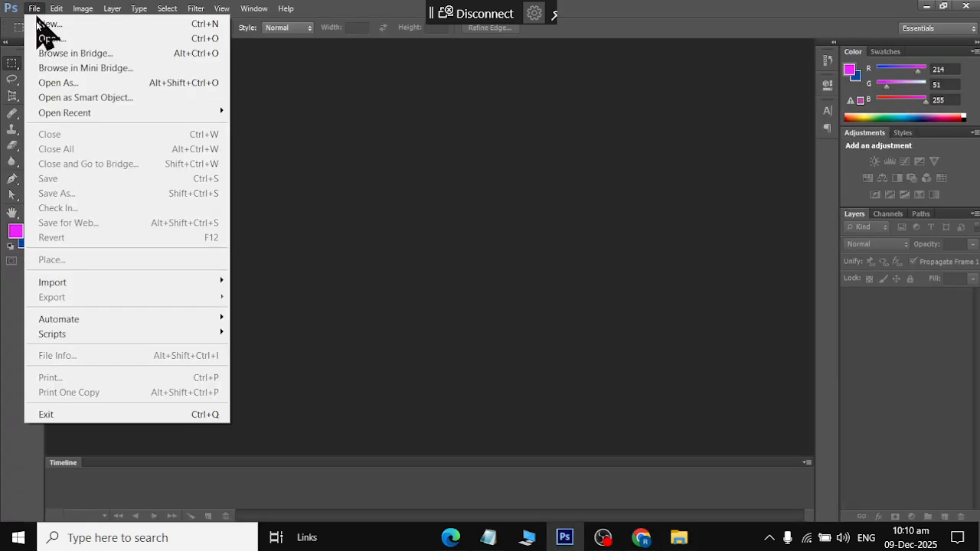
{"action": "left_click", "coordinate": [46, 37]}
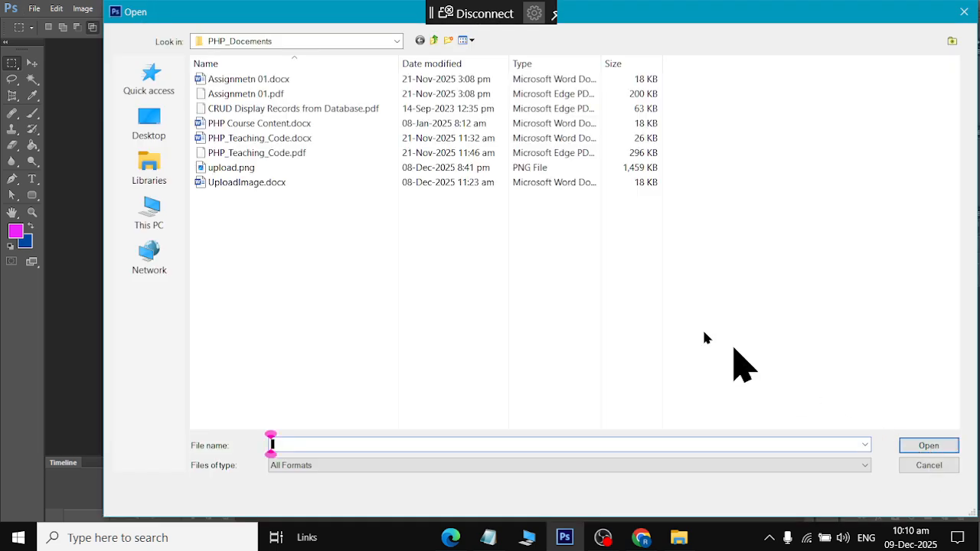
{"action": "left_click", "coordinate": [162, 165]}
{"action": "left_click", "coordinate": [239, 43]}
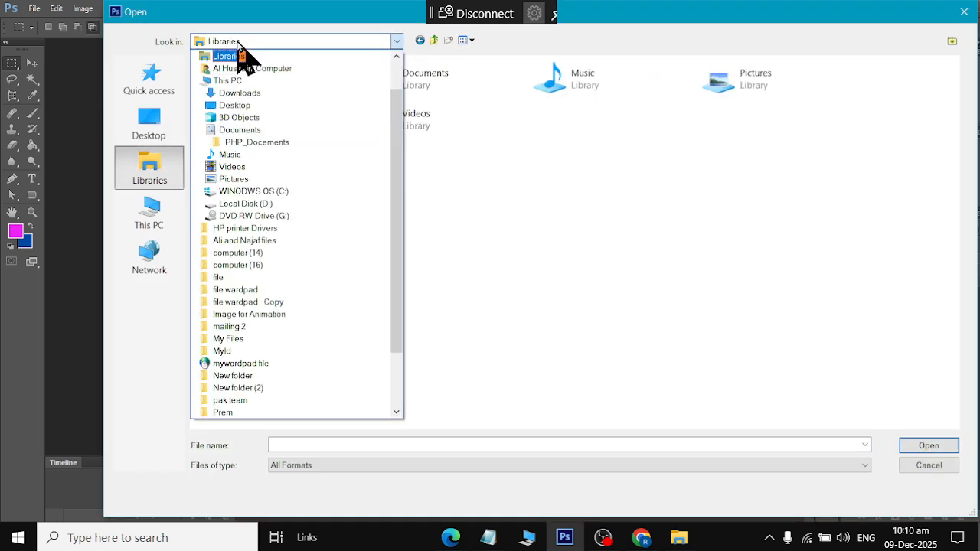
{"action": "left_click", "coordinate": [240, 93]}
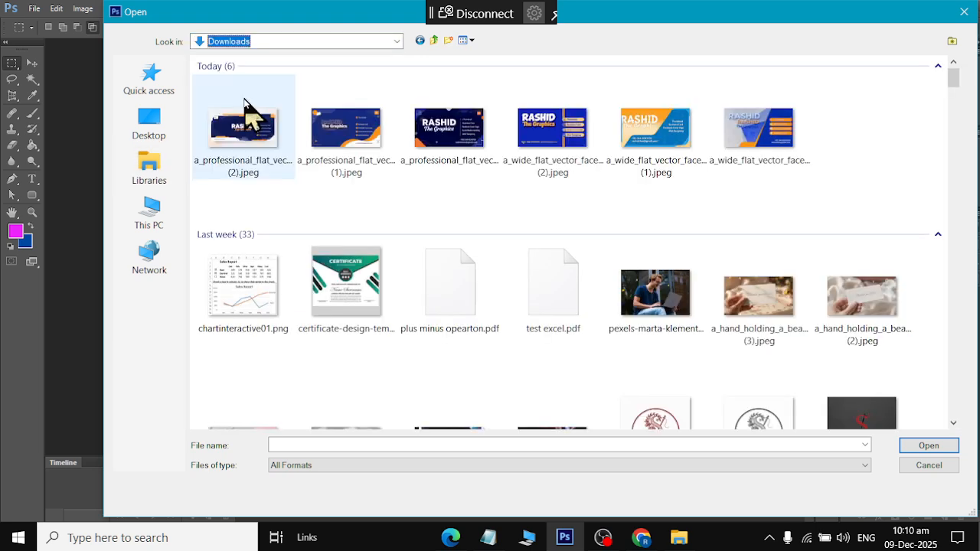
{"action": "left_click", "coordinate": [247, 167]}
{"action": "left_click", "coordinate": [366, 177]}
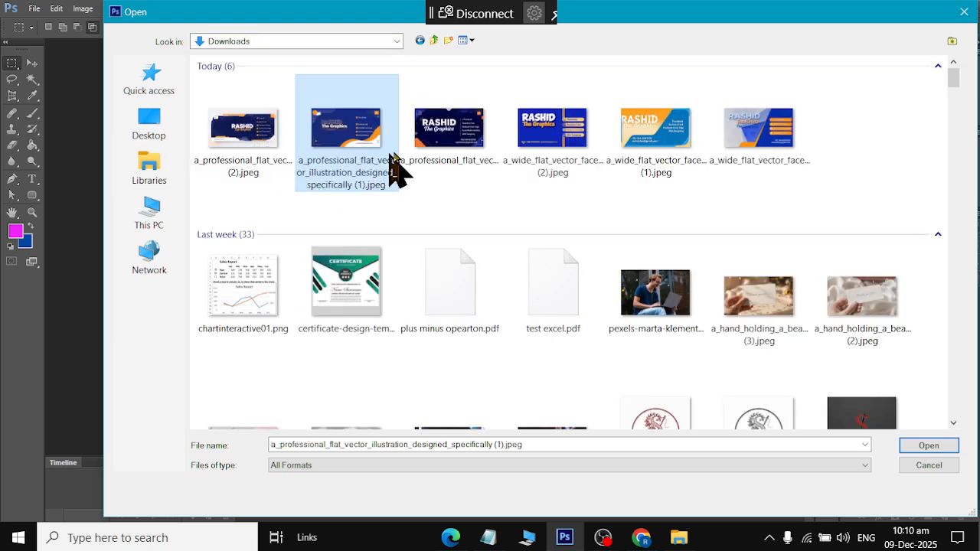
{"action": "left_click", "coordinate": [444, 153]}
{"action": "left_click", "coordinate": [916, 447]}
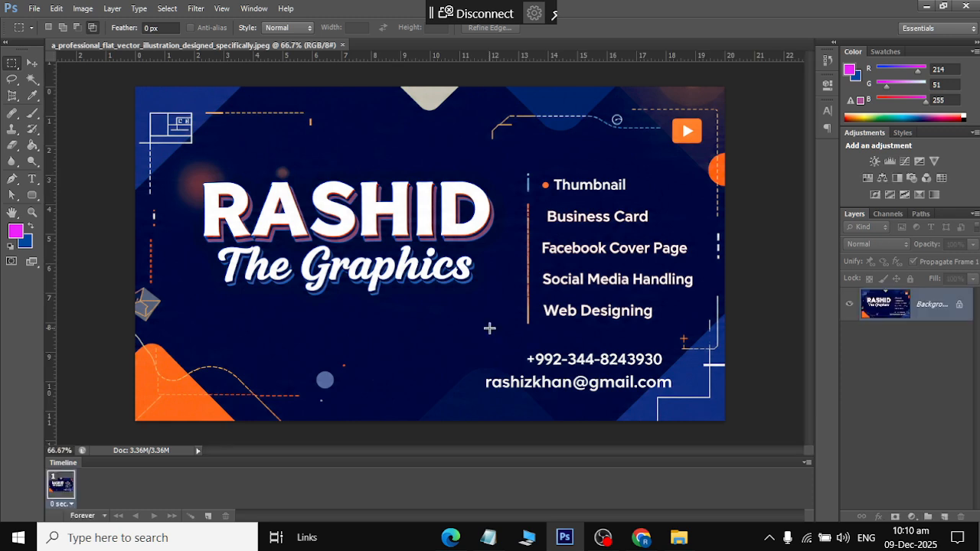
Check the cover's current width and resolution in Image Size, then cancel without changes
{"action": "left_click", "coordinate": [81, 10]}
{"action": "left_click", "coordinate": [105, 121]}
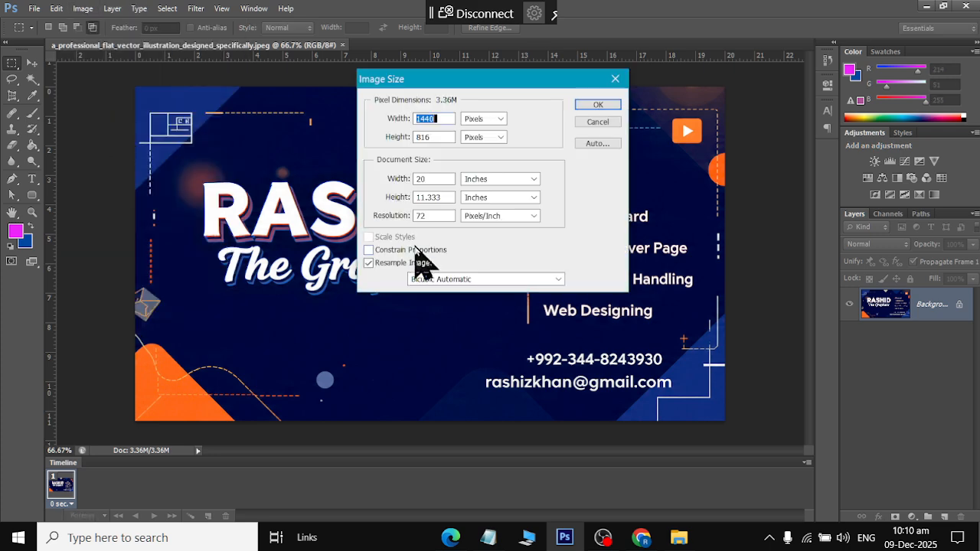
{"action": "left_click", "coordinate": [436, 179]}
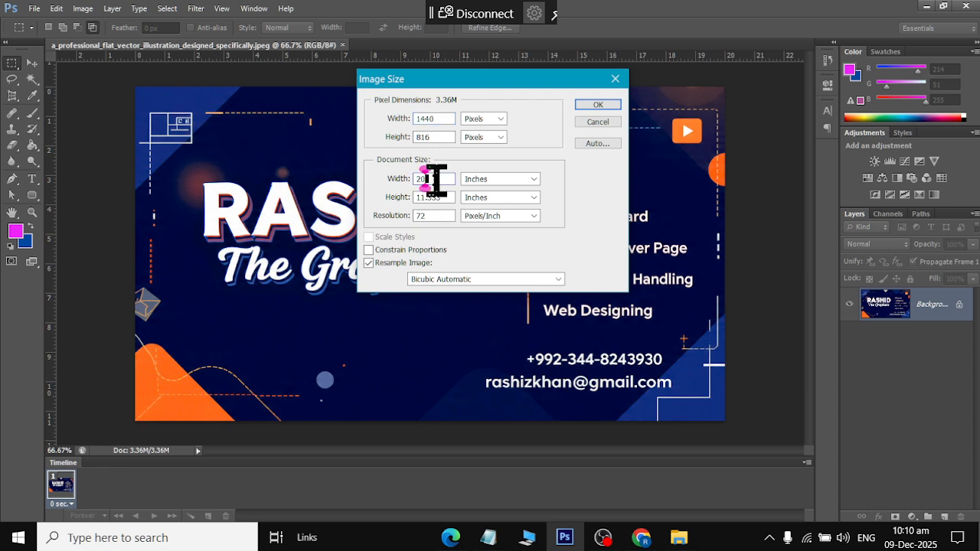
{"action": "left_click", "coordinate": [437, 214]}
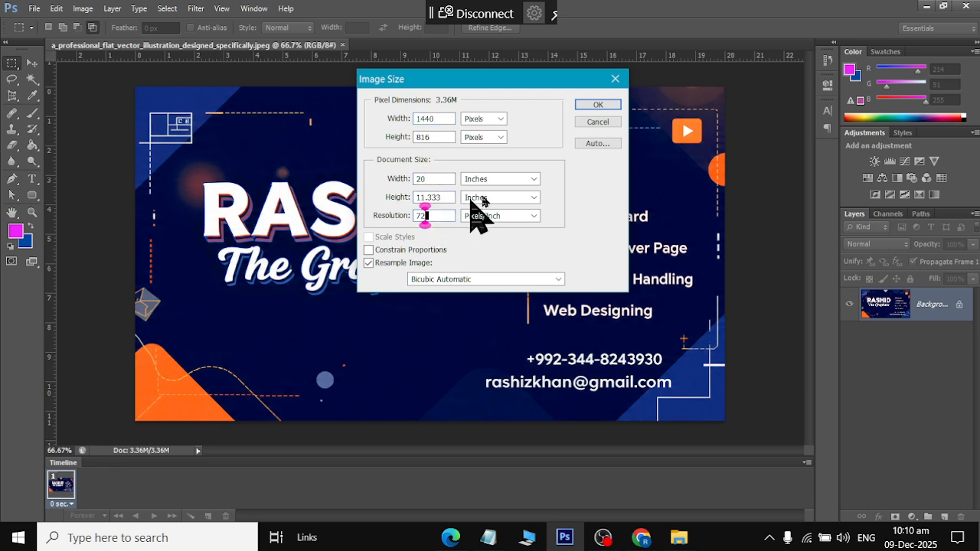
{"action": "left_click", "coordinate": [586, 122]}
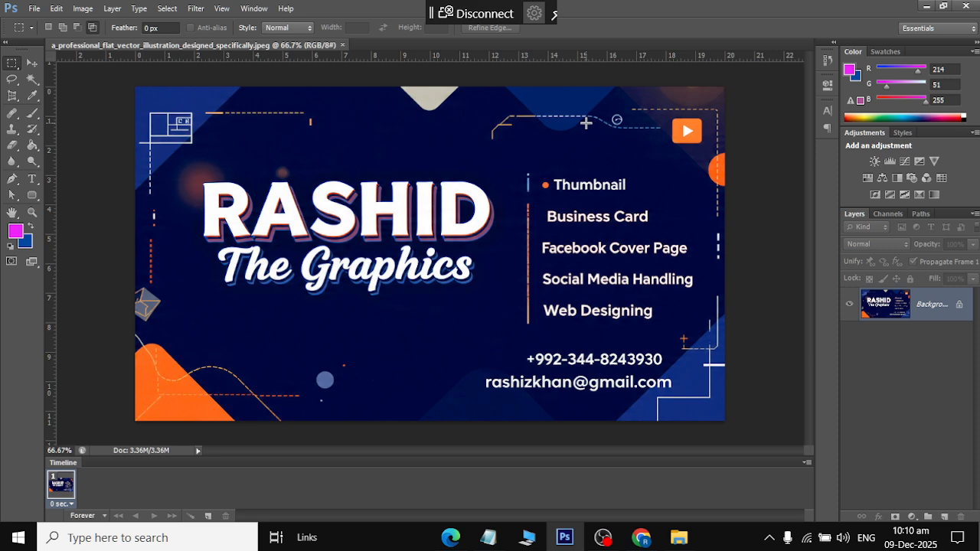
Reopen Image Size and browse the document size units, keeping Inches
{"action": "left_click", "coordinate": [83, 8]}
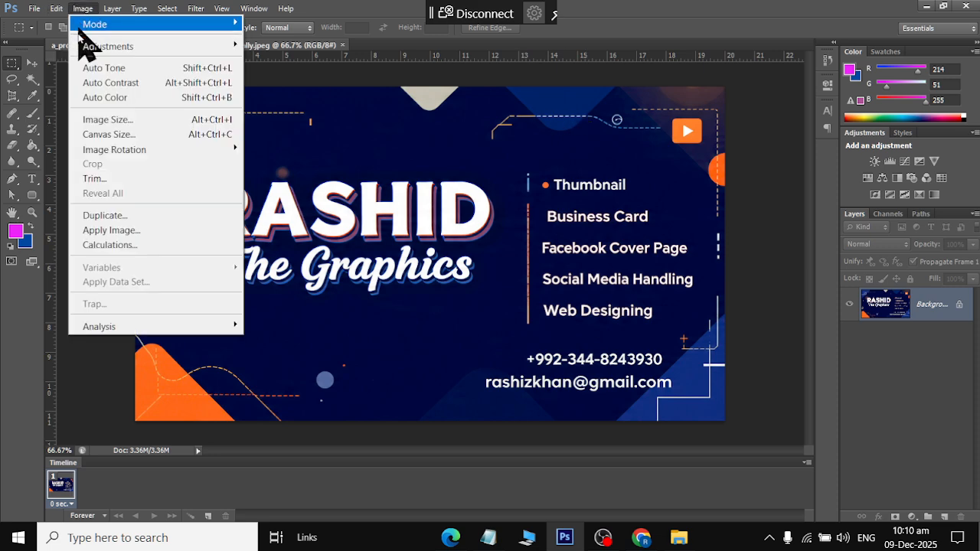
{"action": "left_click", "coordinate": [91, 121]}
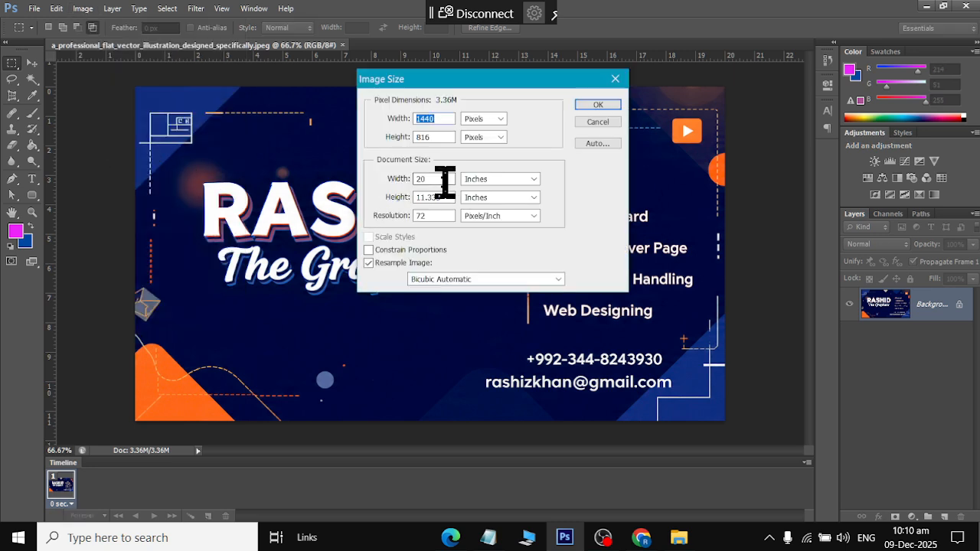
{"action": "left_click", "coordinate": [487, 182]}
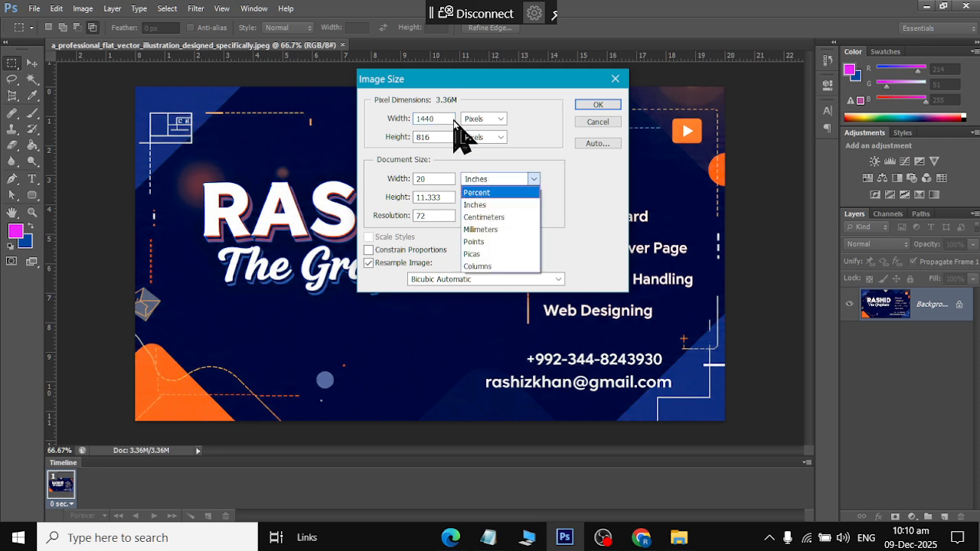
{"action": "left_click", "coordinate": [496, 179]}
{"action": "left_click", "coordinate": [511, 179]}
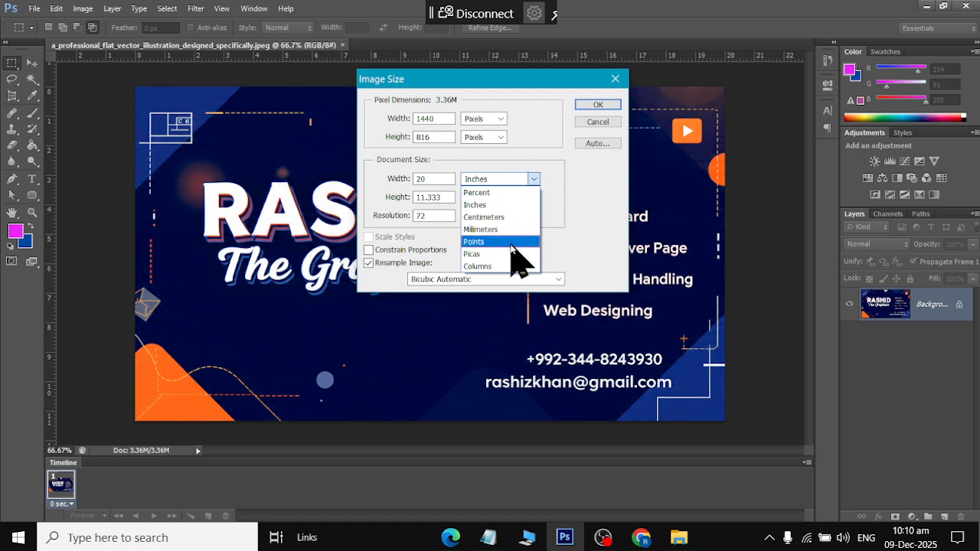
{"action": "left_click", "coordinate": [448, 115]}
Resize the image from 1440 × 816 to 820 × 360 pixels, then undo the resize
{"action": "left_click_drag", "start_coordinate": [449, 116], "coordinate": [358, 115]}
{"action": "type", "text": "820"}
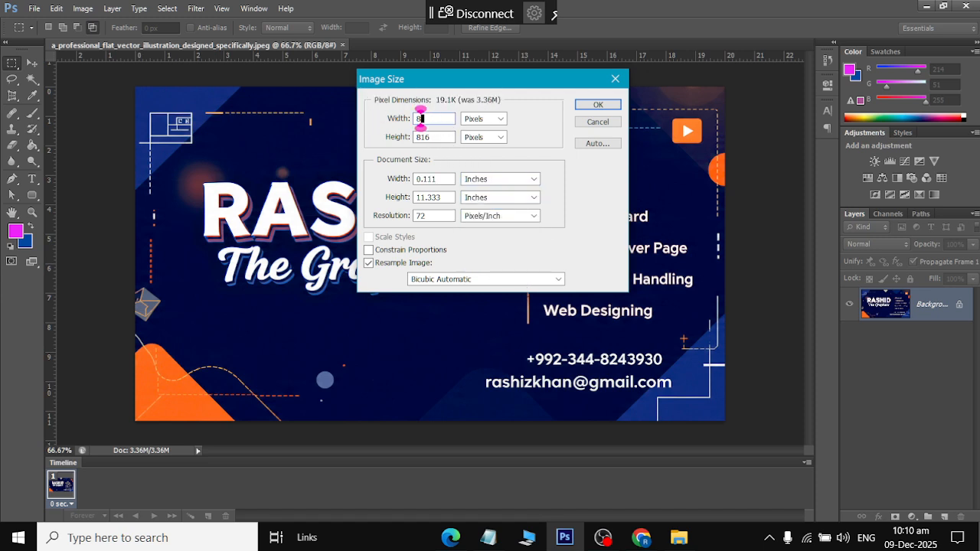
{"action": "double_click", "coordinate": [423, 137]}
{"action": "type", "text": "360"}
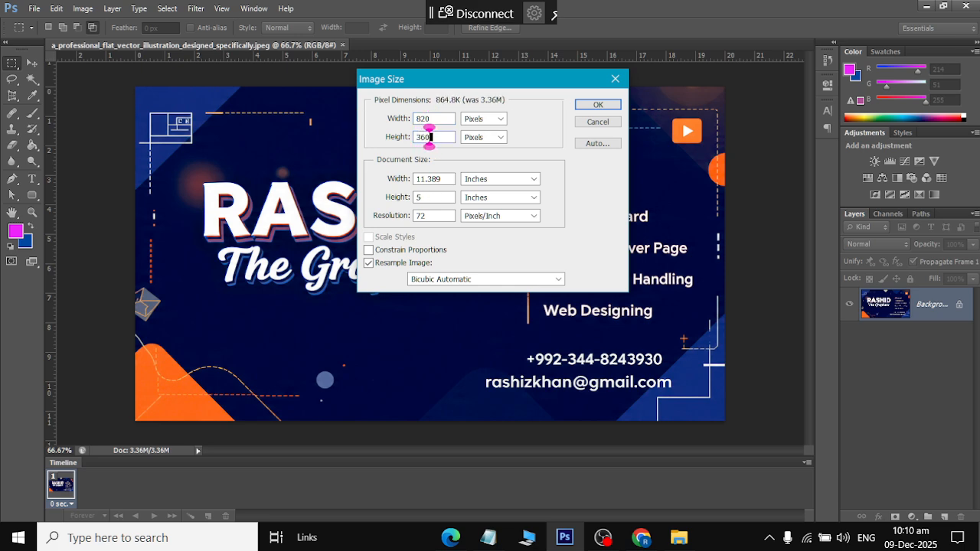
{"action": "left_click", "coordinate": [596, 105]}
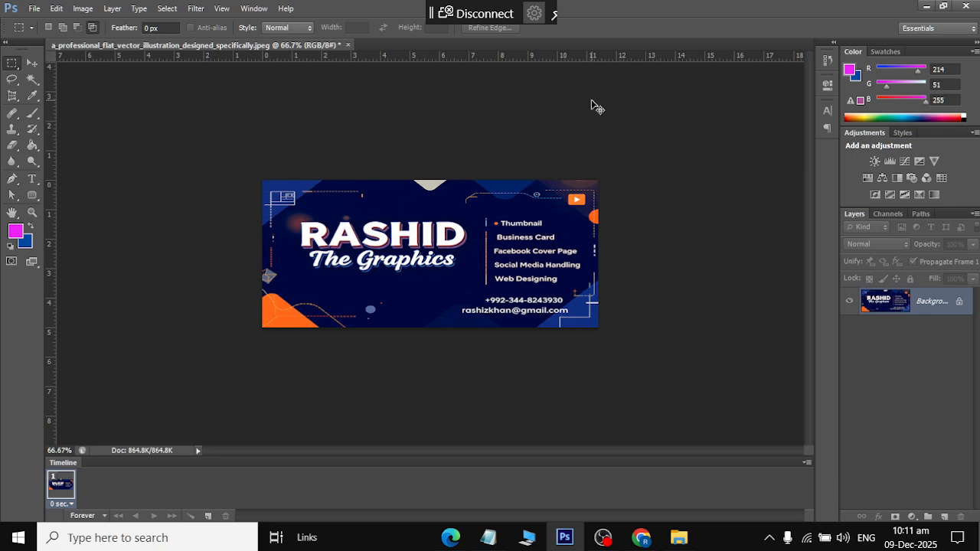
{"action": "key", "text": "ctrl+z"}
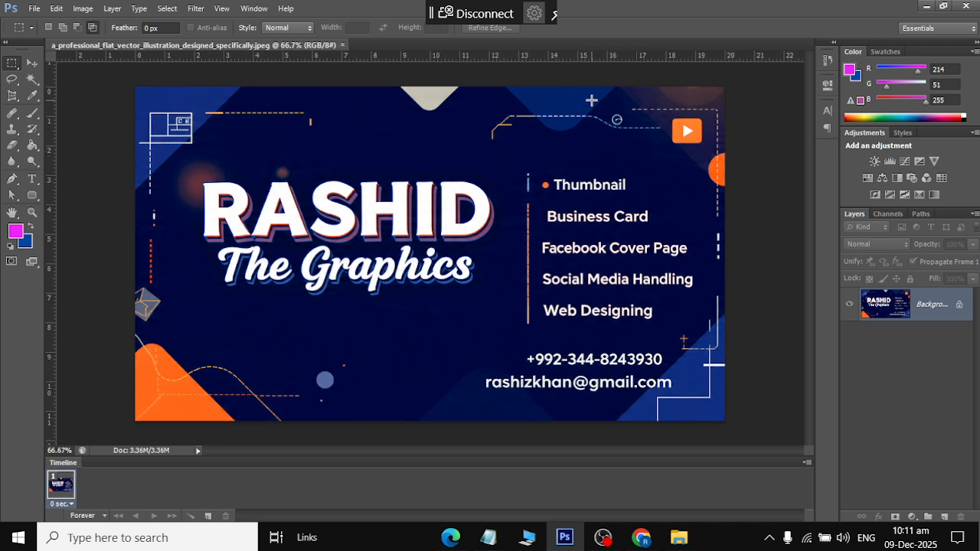